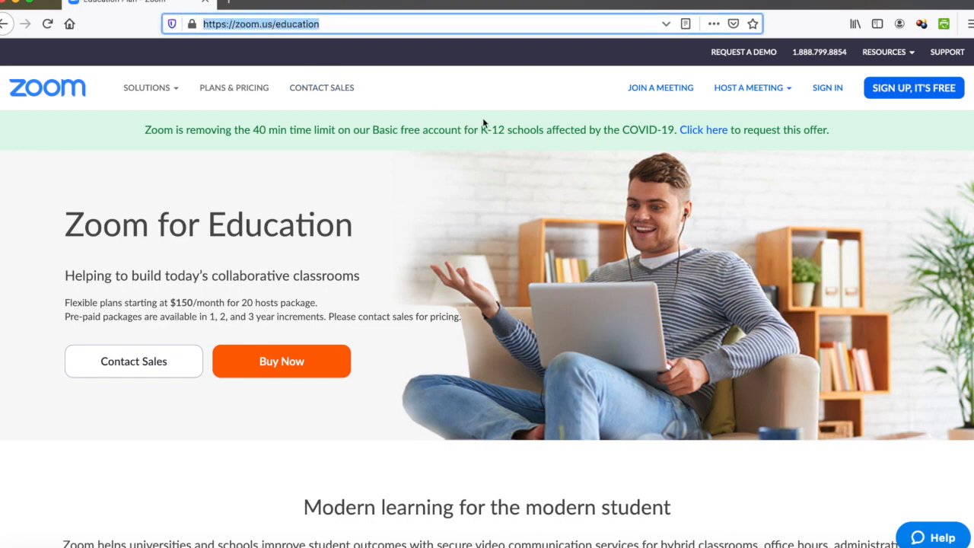
Step: Start signing up for a free Zoom account using Sign in with Google
left_click(494, 92)
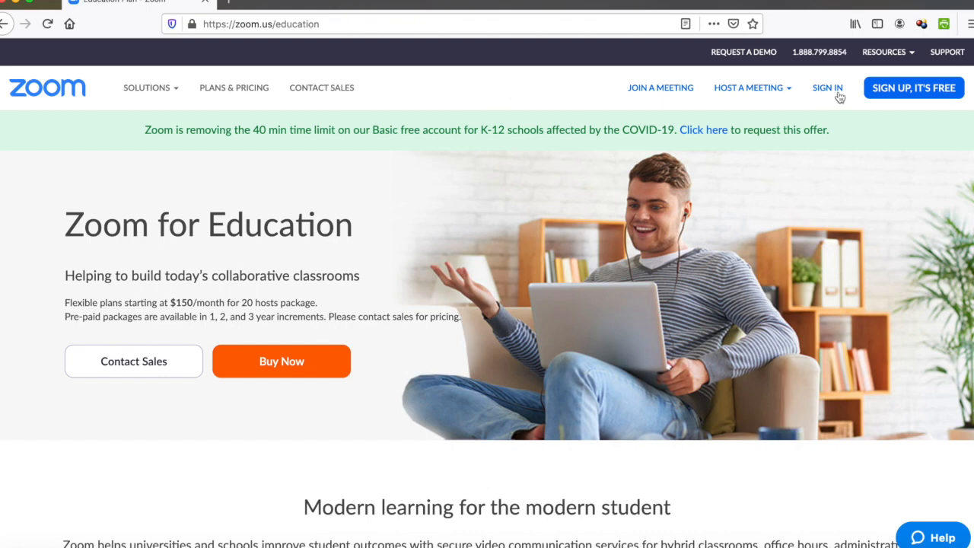
left_click(903, 90)
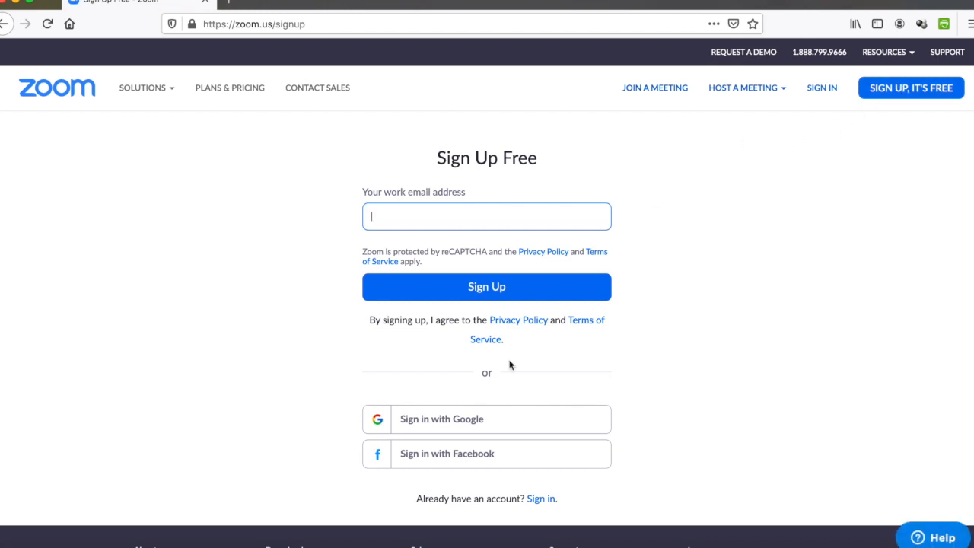
left_click(425, 419)
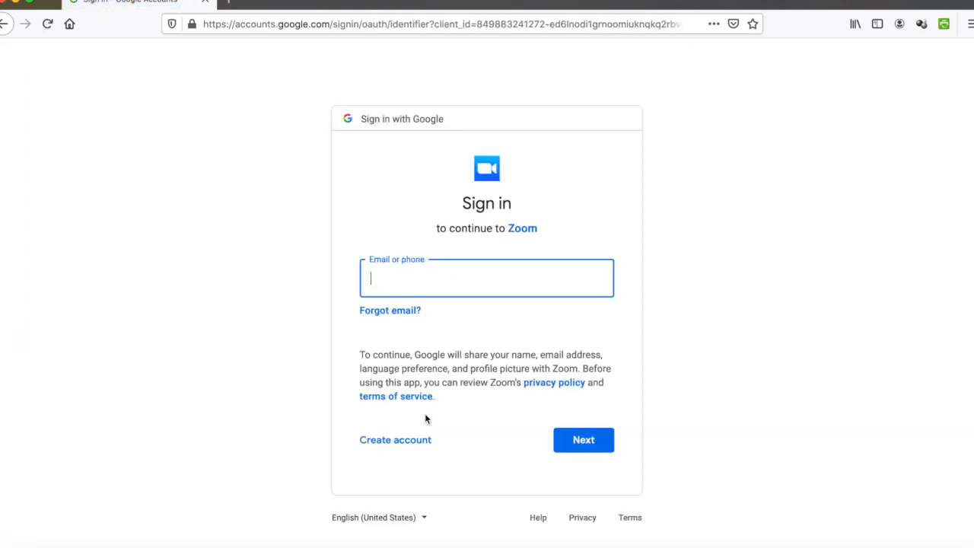
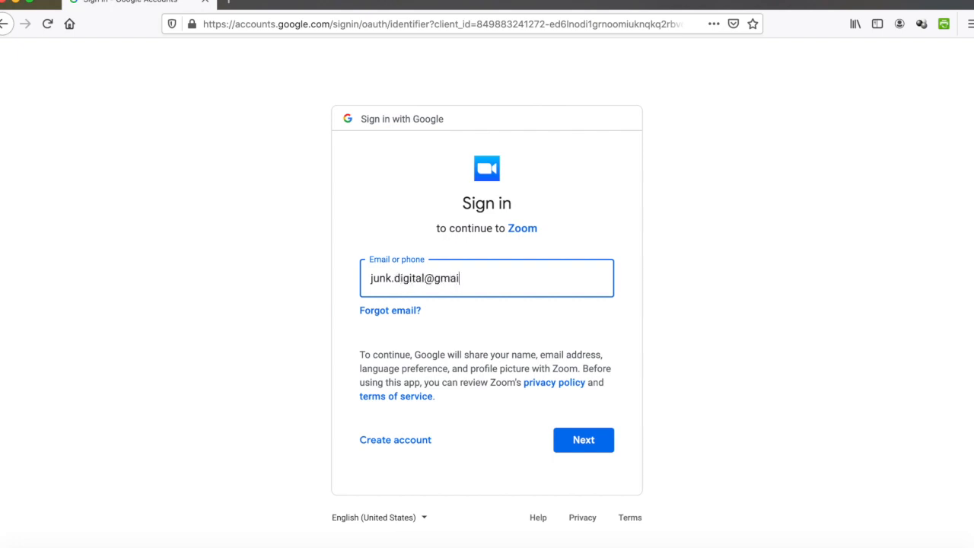
Step: Sign in with the Google e-mail and password, decline saving the login, and create the account
left_click(587, 439)
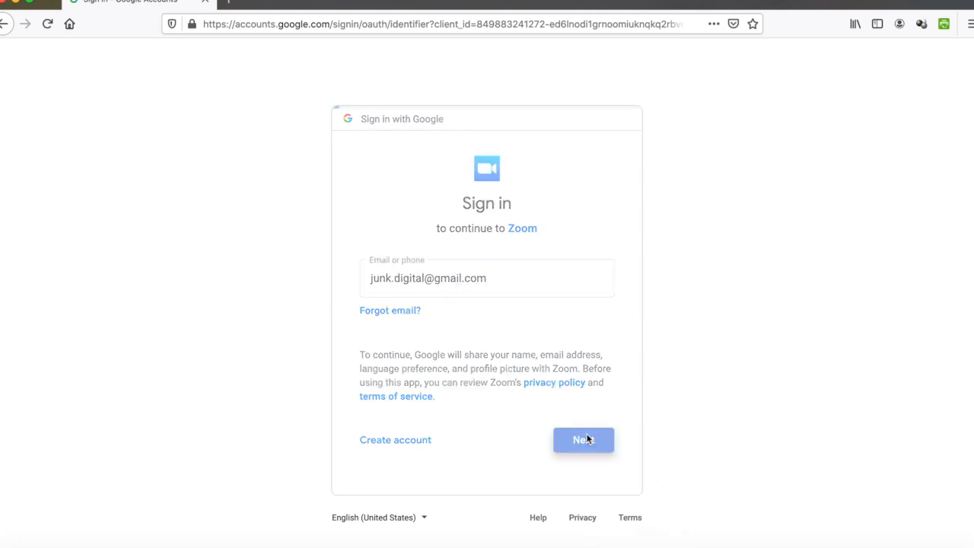
type("•••••")
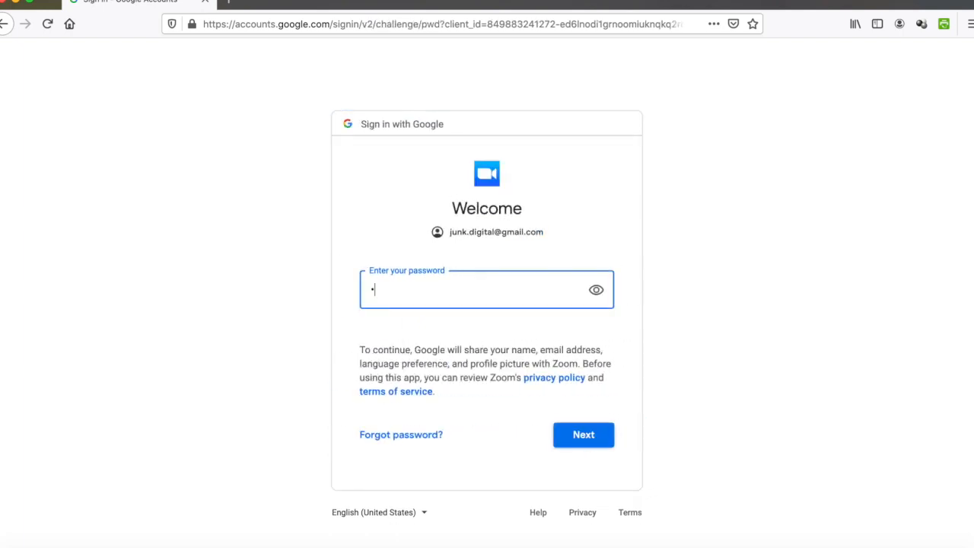
type("•••")
left_click(589, 440)
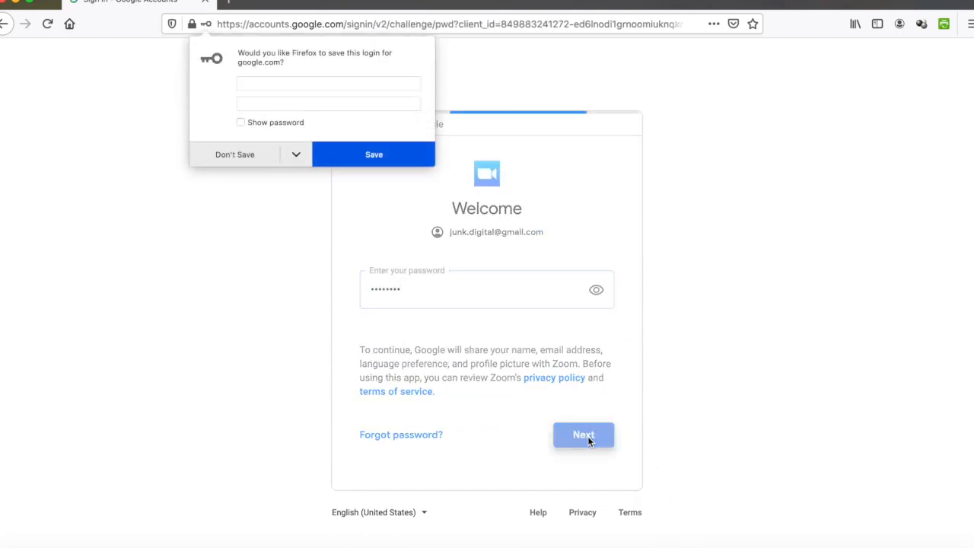
left_click(239, 155)
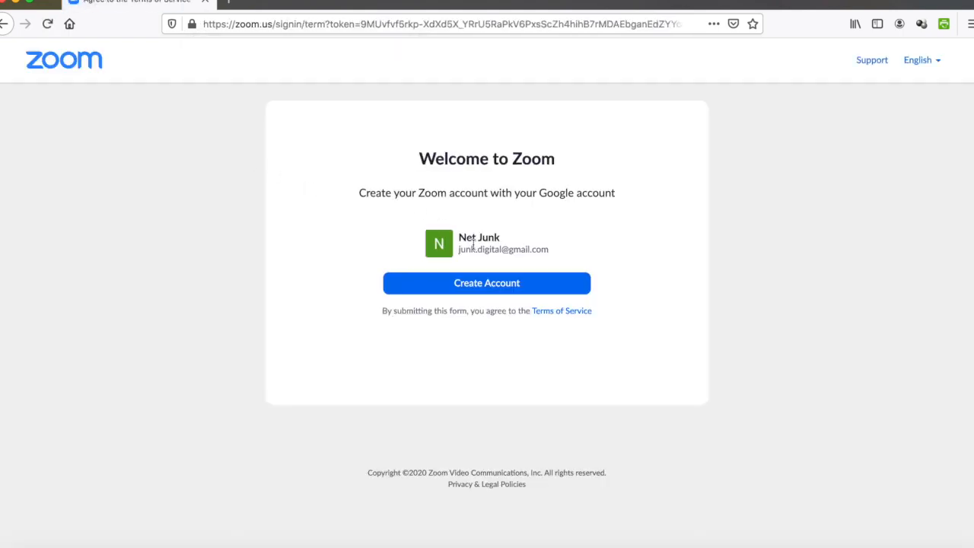
left_click(498, 286)
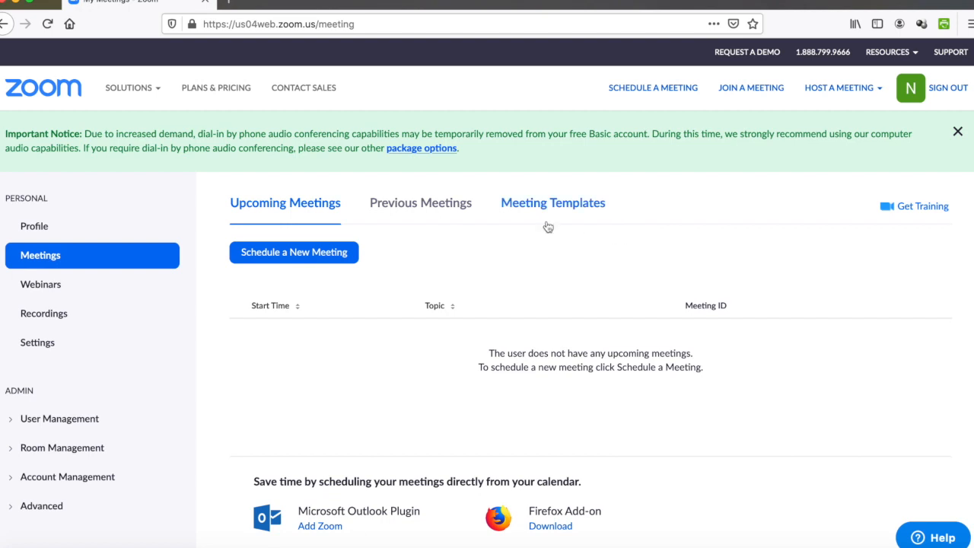
Step: Open the profile page and close the Uplevel Your Meetings upgrade pop-up
left_click(889, 52)
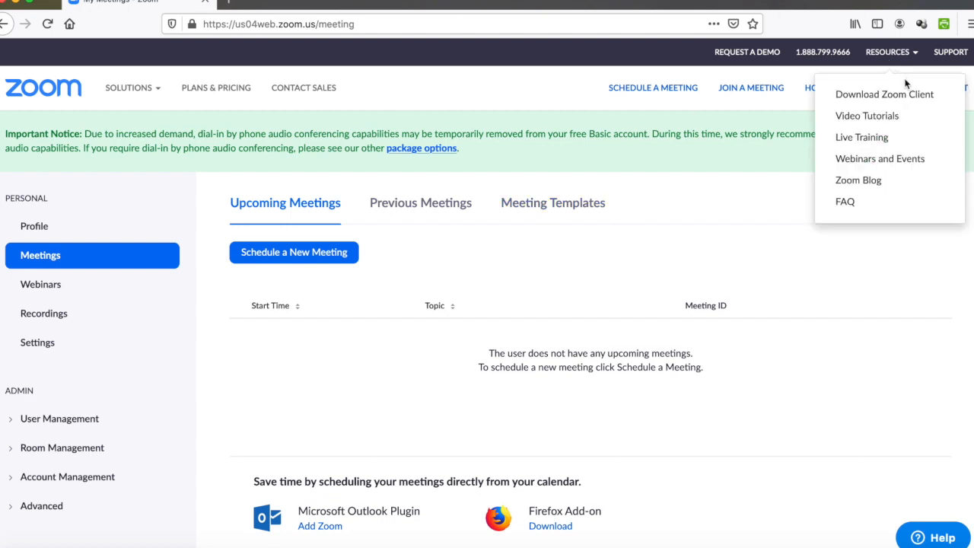
left_click(934, 303)
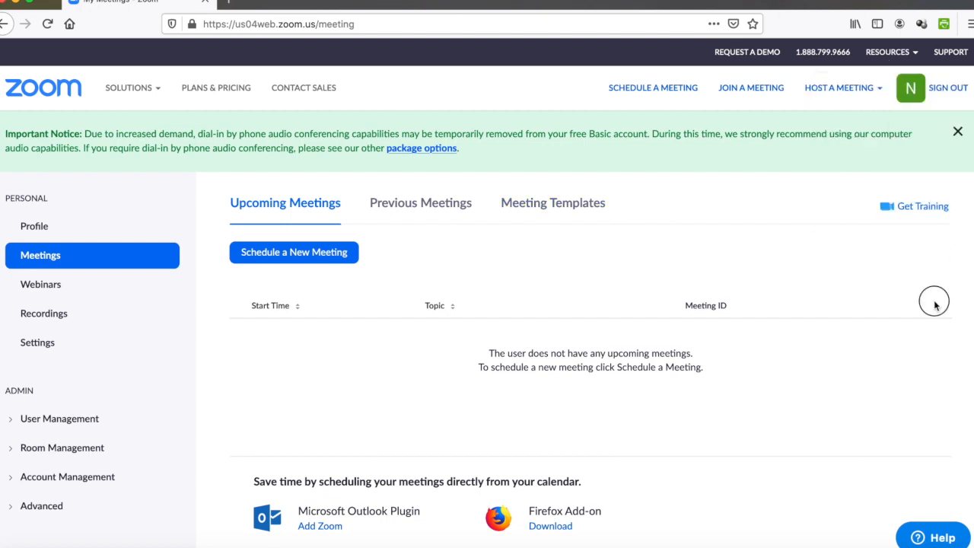
left_click(912, 90)
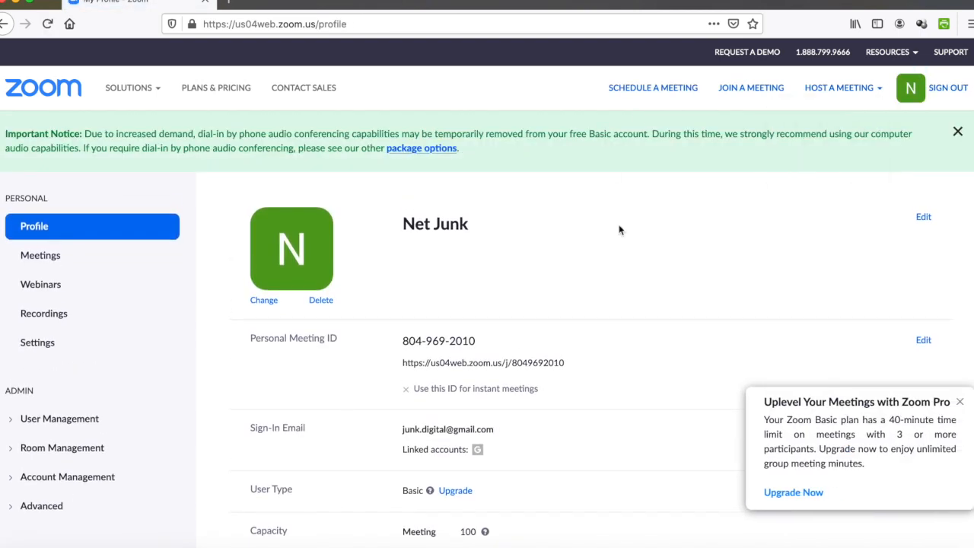
left_click(960, 401)
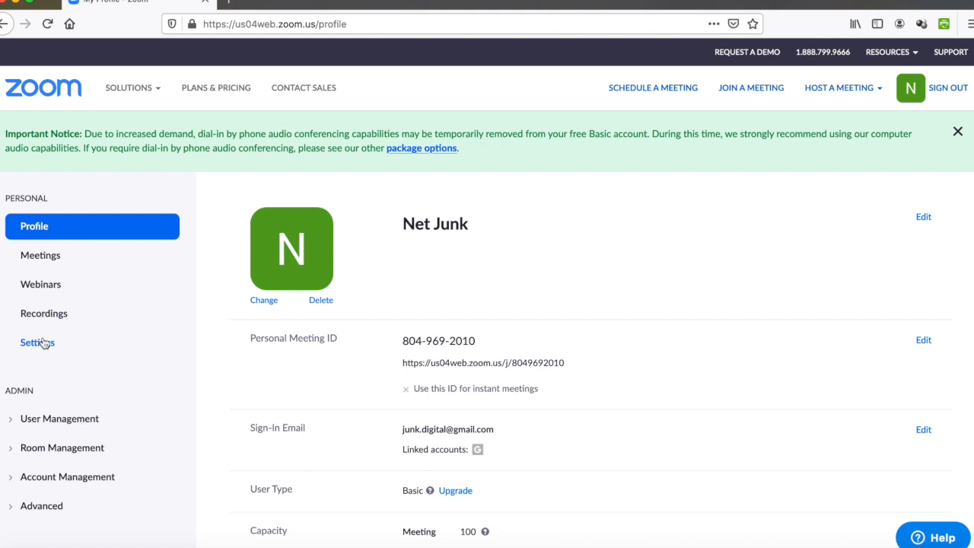
Step: In Settings, turn off password requirements for scheduled and instant meetings
left_click(42, 343)
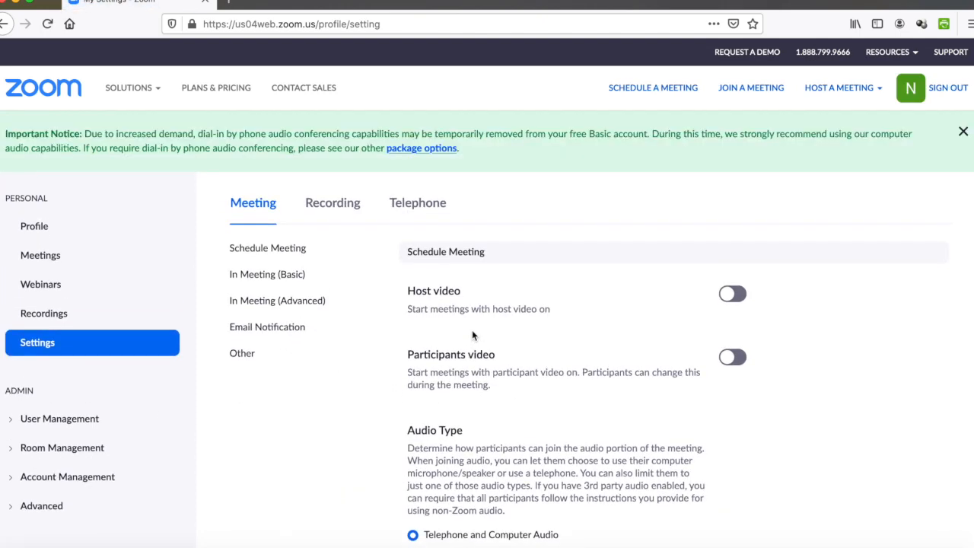
scroll(472, 330, "down", 3)
scroll(471, 330, "down", 5)
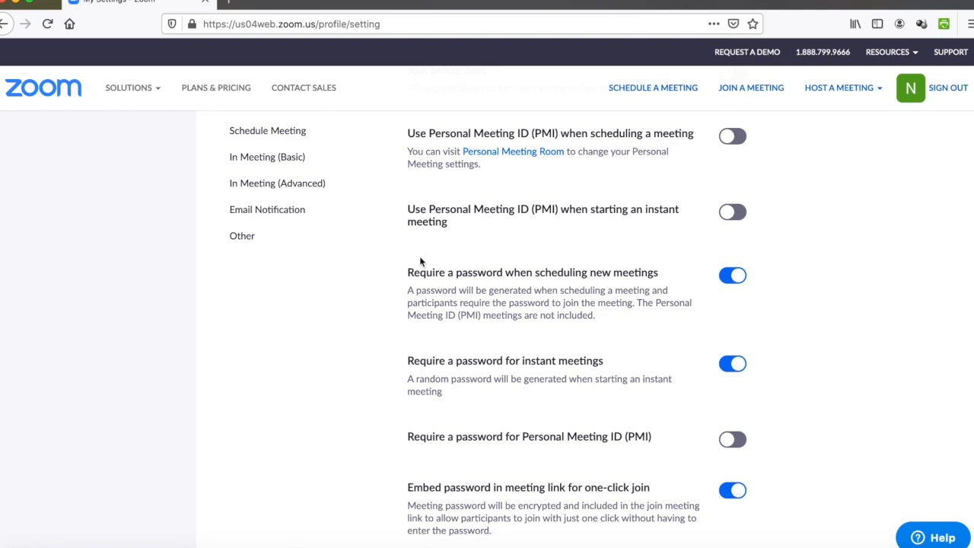
left_click(734, 276)
left_click(733, 365)
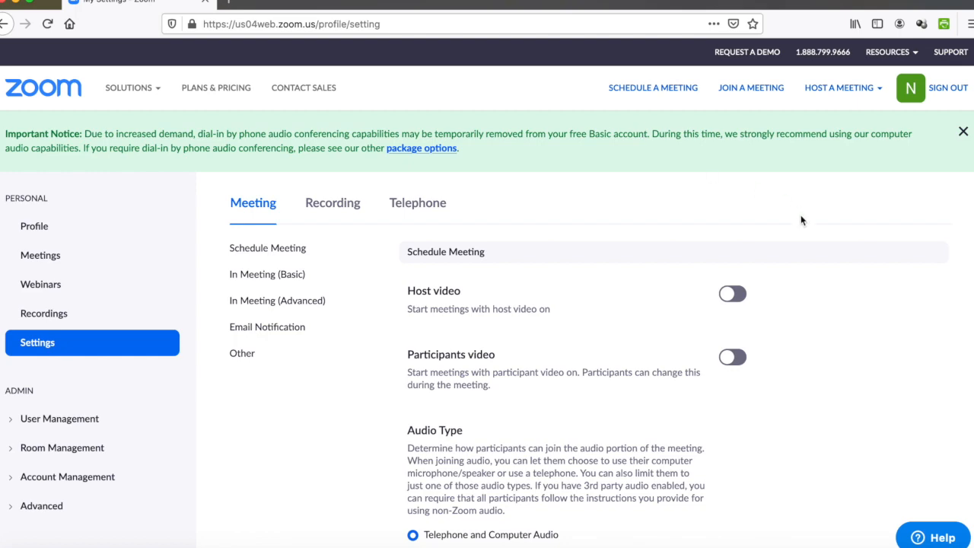
Step: Dismiss the Important Notice banner and open the Schedule a Meeting form
scroll(800, 217, "down", 1)
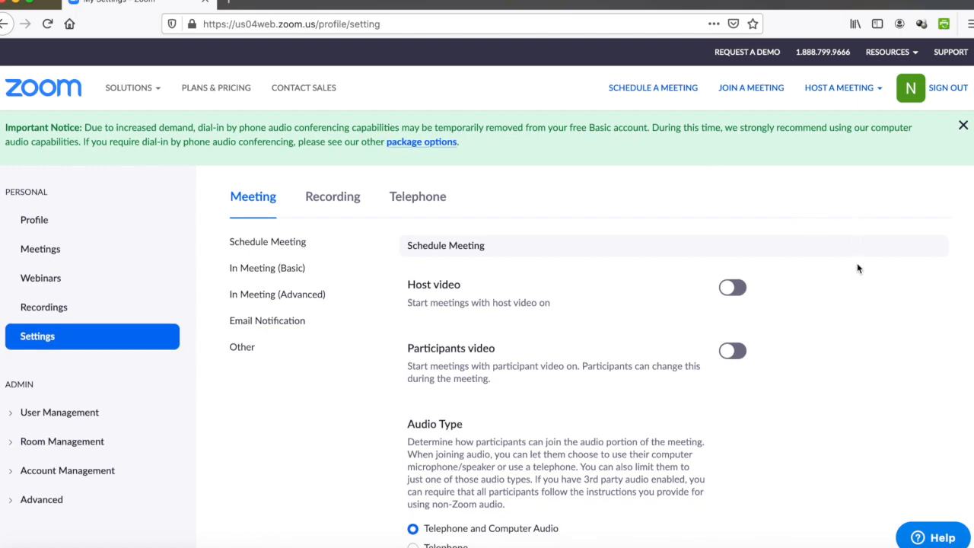
left_click(963, 125)
scroll(911, 213, "down", 10)
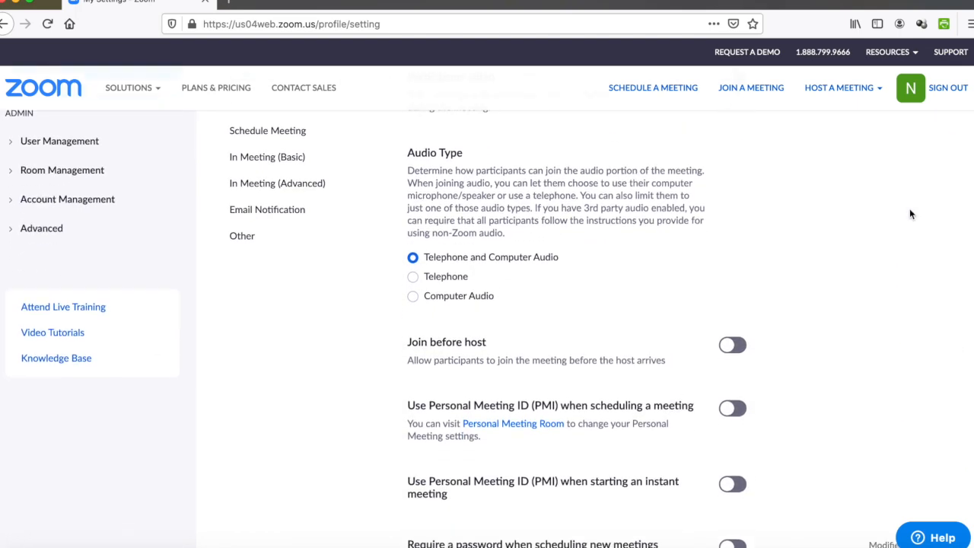
scroll(909, 213, "down", 2)
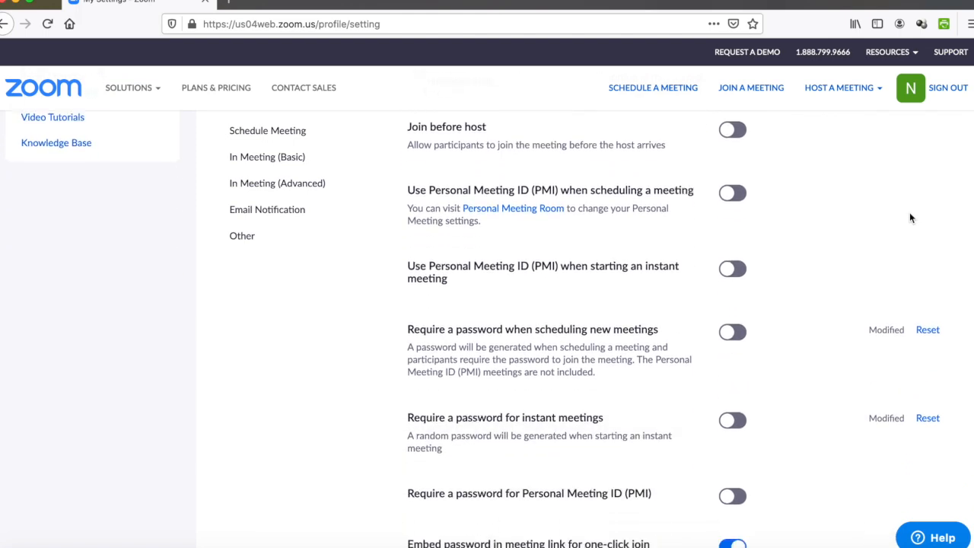
scroll(910, 212, "up", 12)
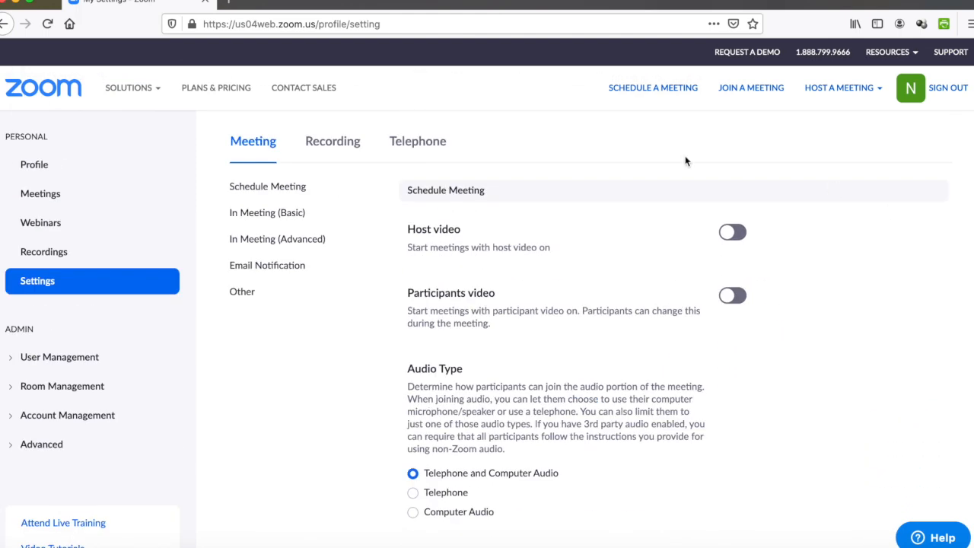
left_click(638, 89)
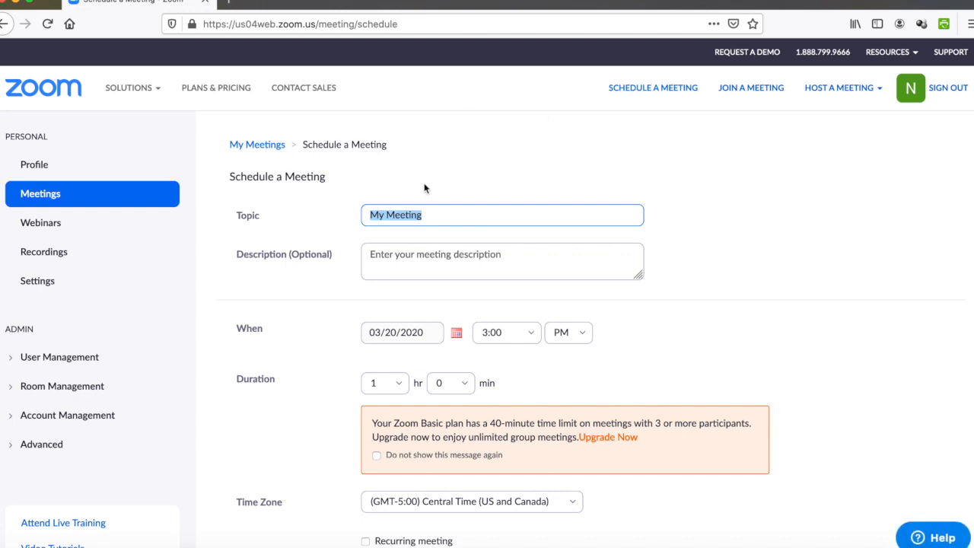
Step: Enter 'Testing Meeting' as the meeting topic
scroll(422, 255, "down", 2)
scroll(422, 254, "up", 1)
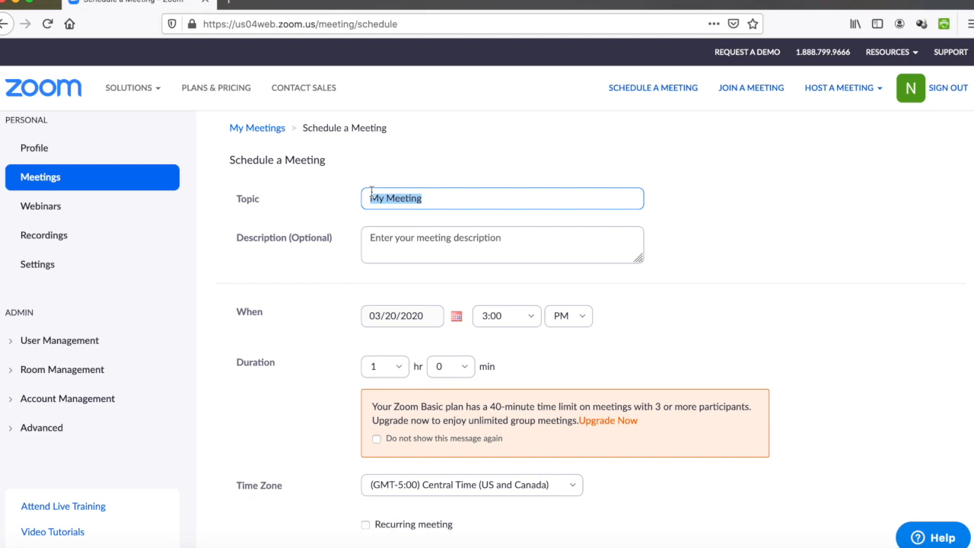
type("T")
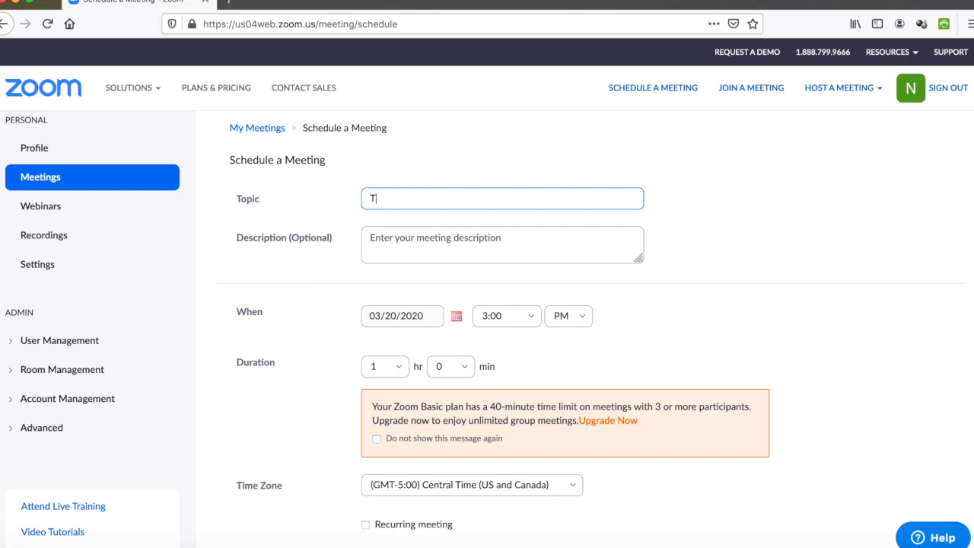
type("esting Meeting")
left_click(420, 238)
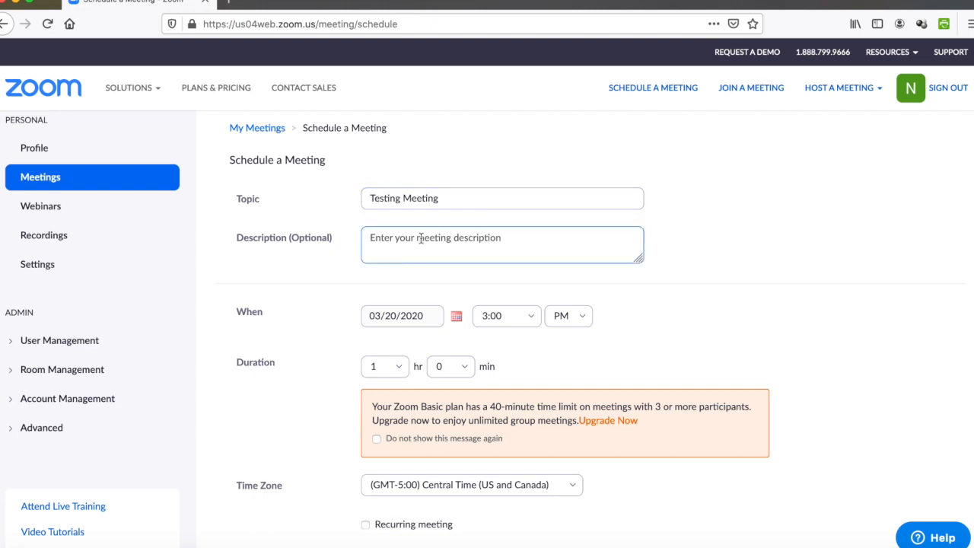
Step: Set the start time to 2:30 PM on 03/20/2020
scroll(427, 328, "down", 1)
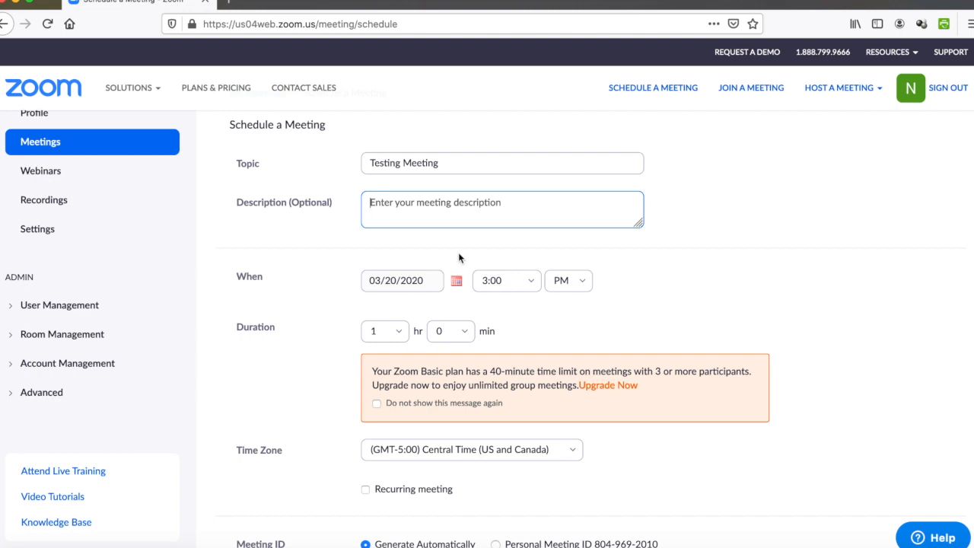
left_click(489, 280)
left_click(494, 430)
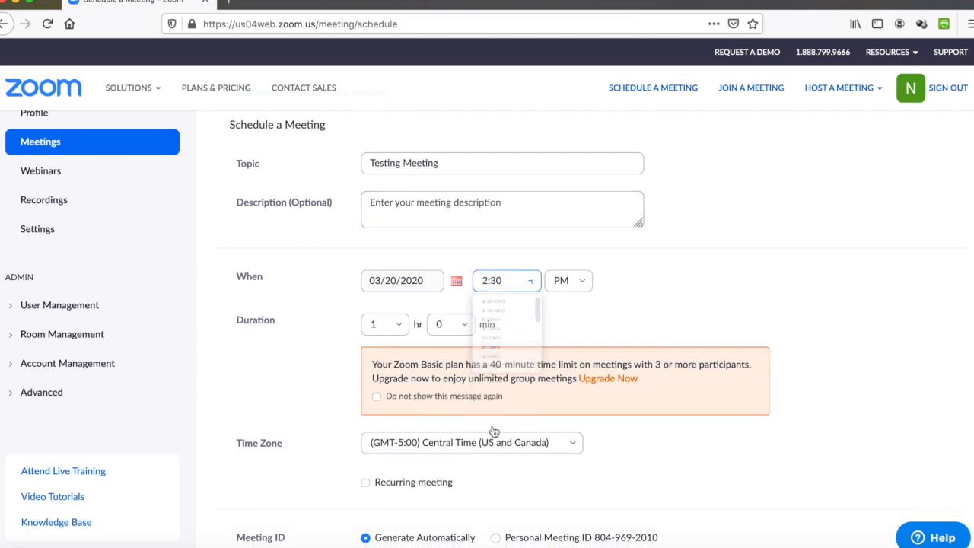
left_click(503, 280)
key("BackSpace")
key("BackSpace")
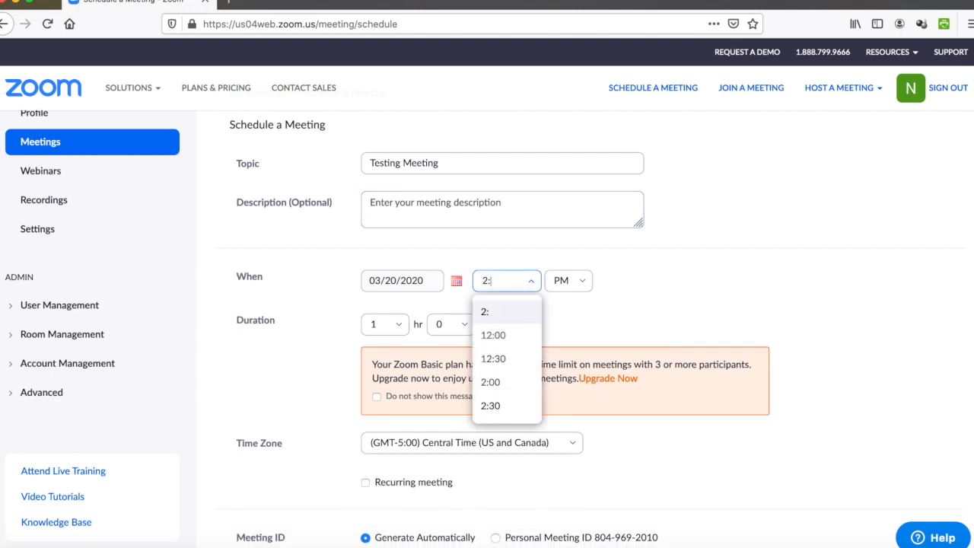
type("20")
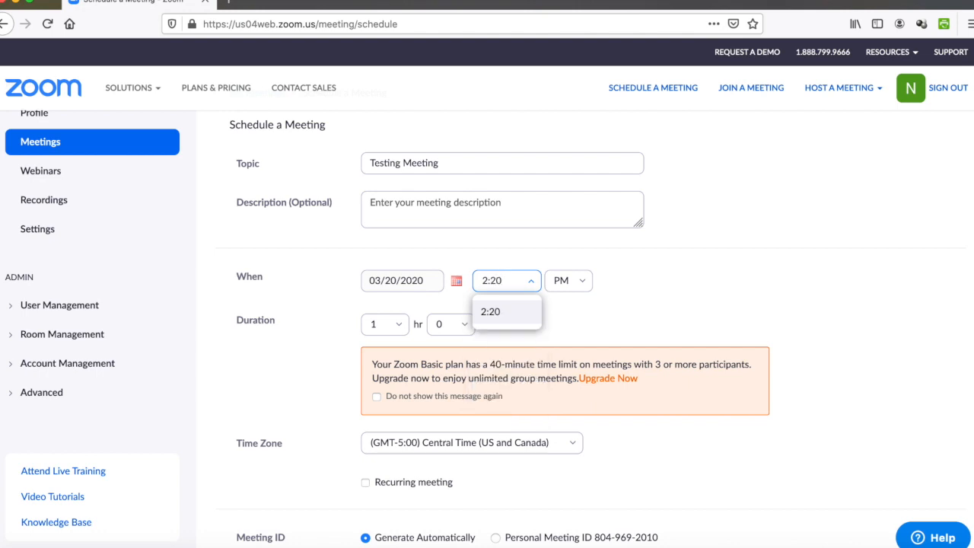
left_click(592, 305)
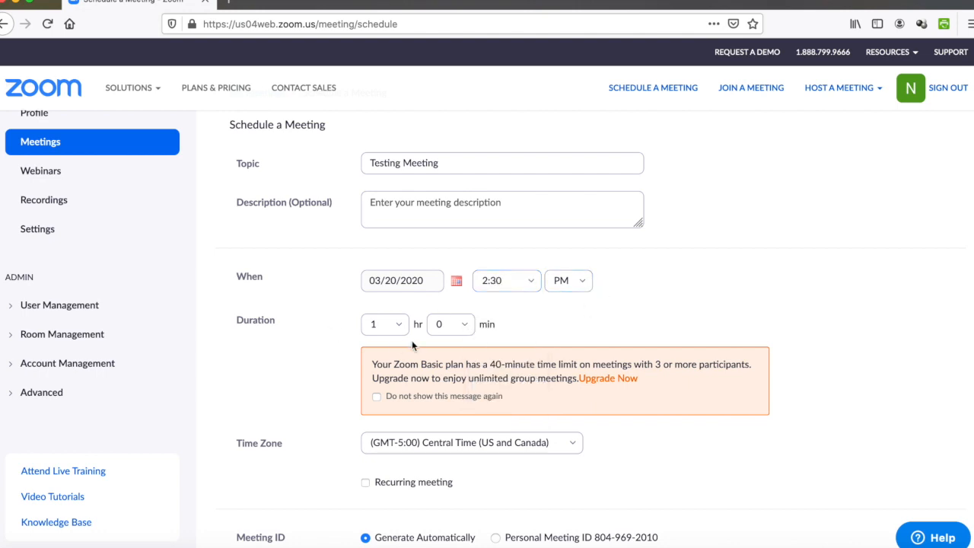
scroll(412, 341, "down", 5)
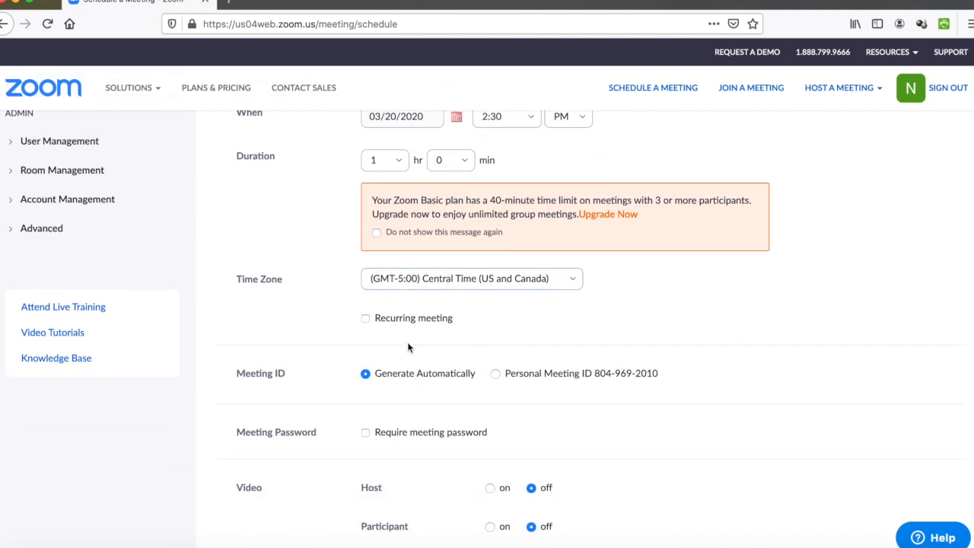
Step: Make the meeting recur weekly, ending June 1, 2020
left_click(365, 318)
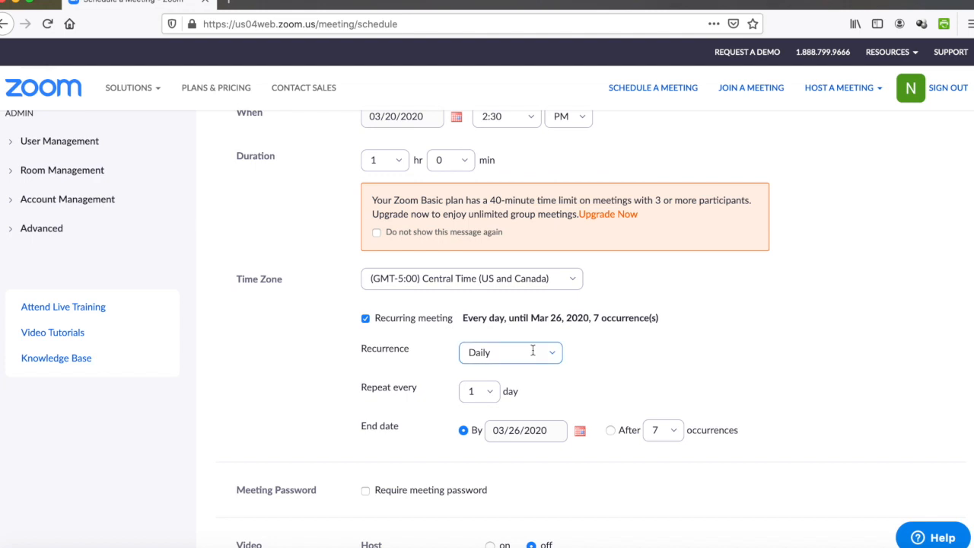
scroll(533, 351, "down", 1)
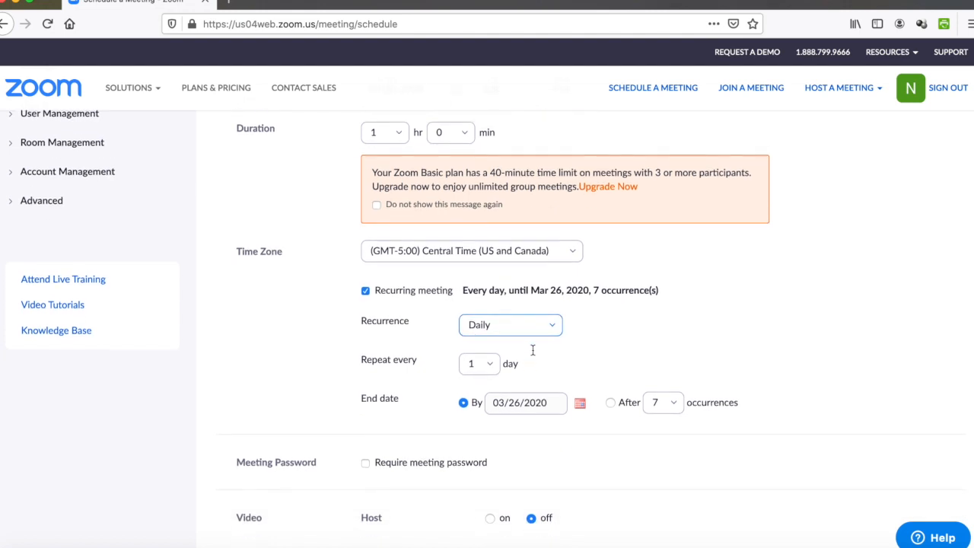
left_click(489, 360)
left_click(487, 294)
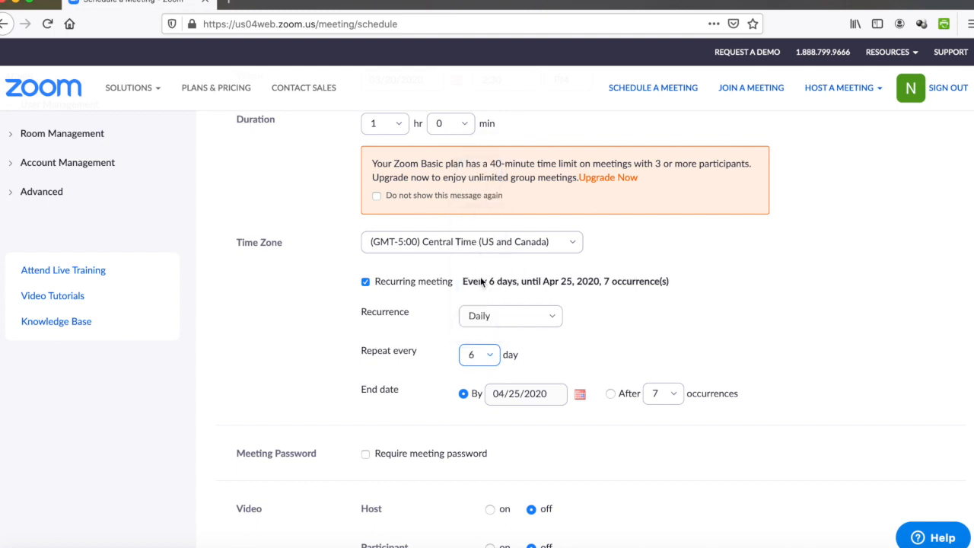
left_click(484, 359)
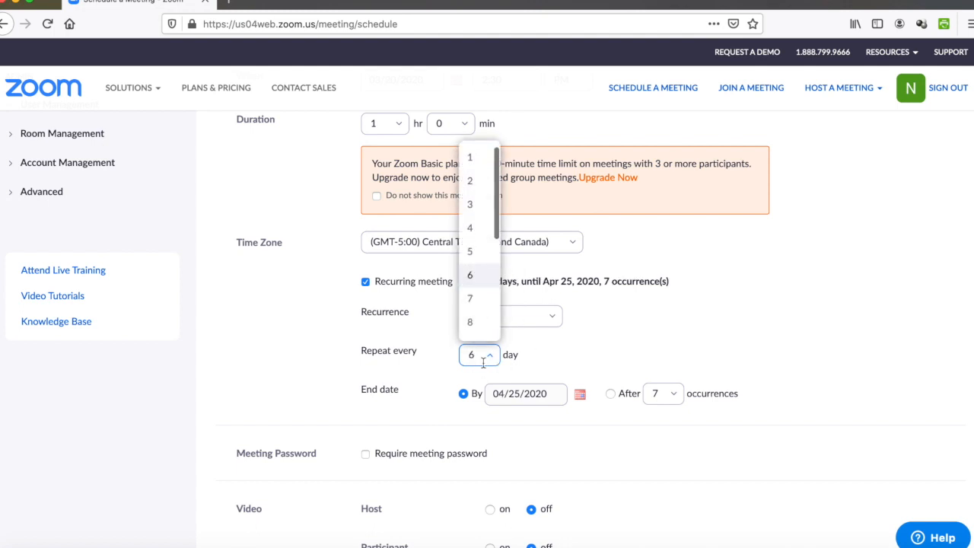
left_click(530, 312)
left_click(515, 370)
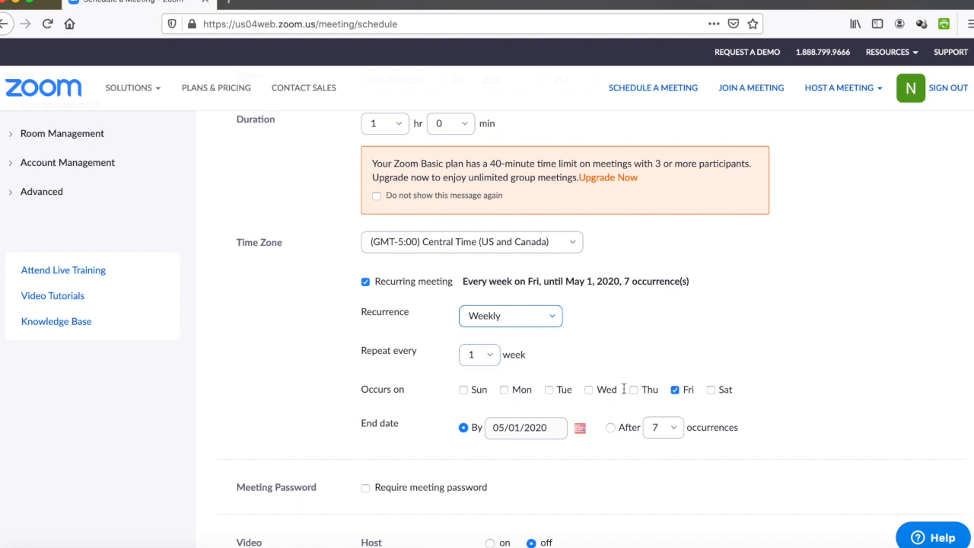
left_click(580, 429)
left_click(603, 279)
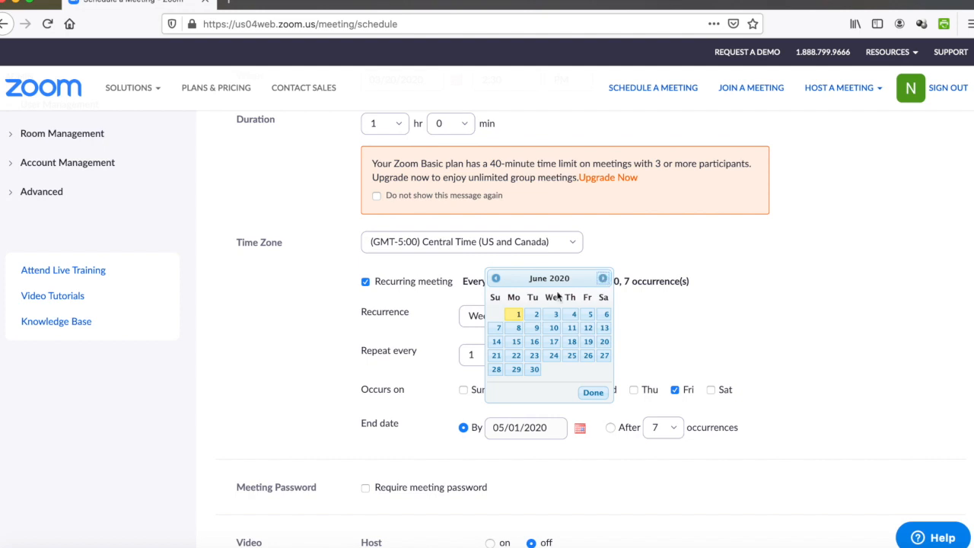
left_click(516, 318)
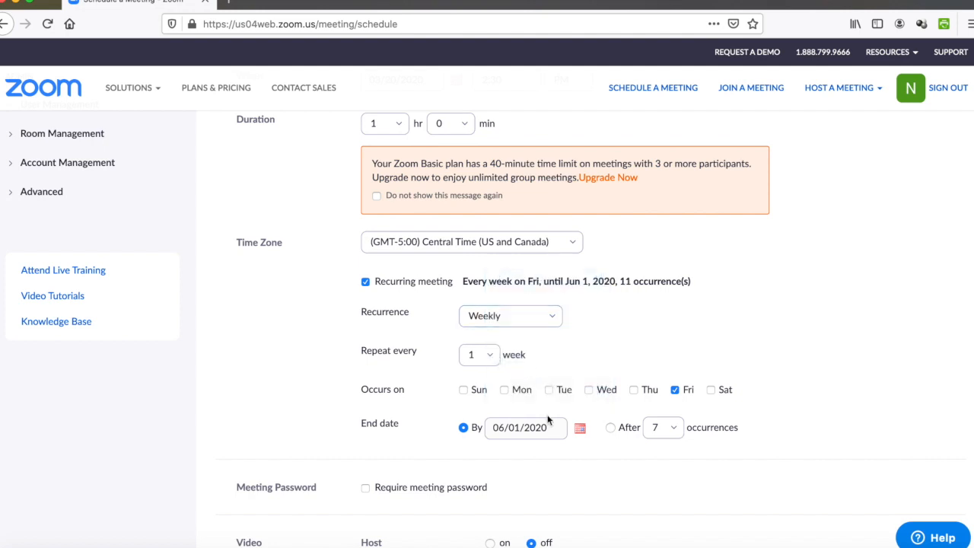
Step: Enable muting participants upon entry and automatic local recording
scroll(548, 419, "down", 1)
scroll(547, 419, "up", 5)
scroll(547, 420, "down", 8)
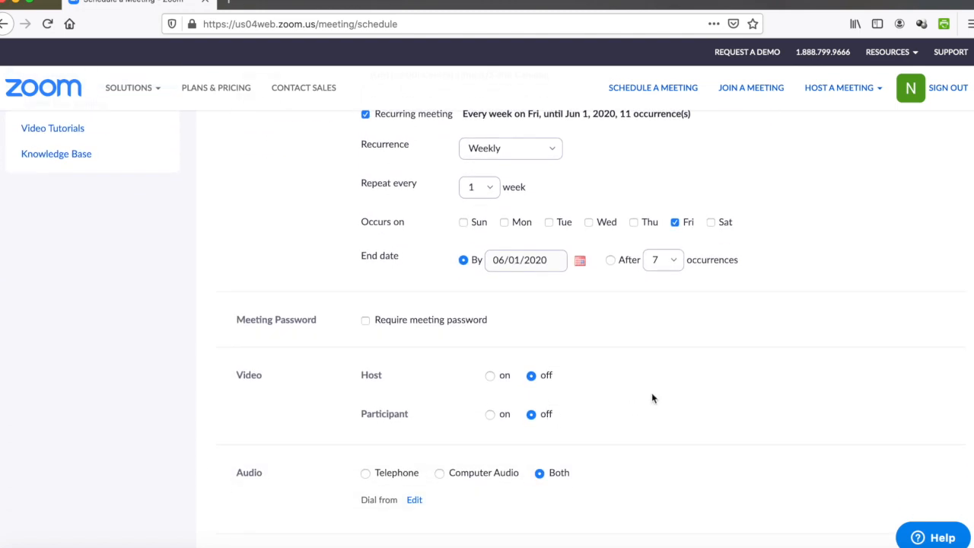
scroll(652, 398, "down", 7)
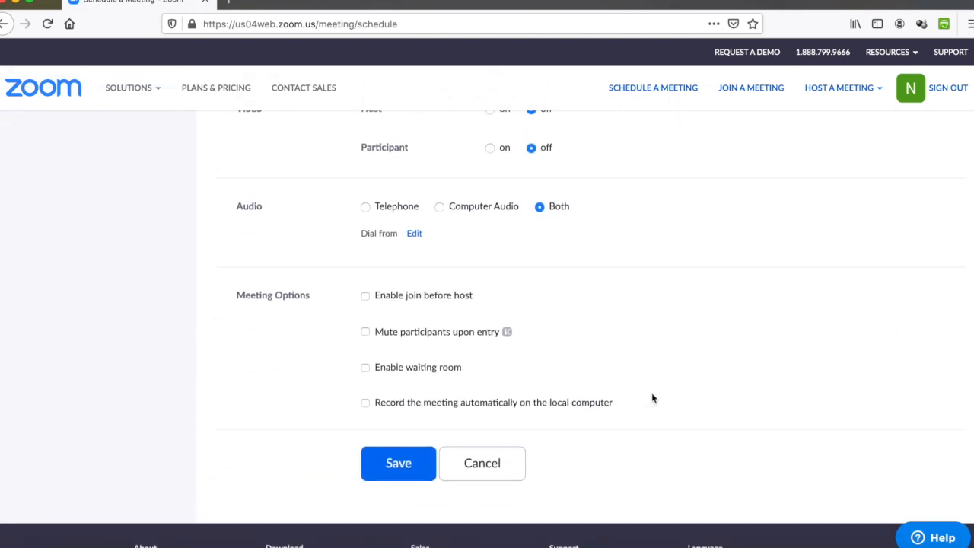
left_click(367, 333)
left_click(365, 403)
Step: Save Testing Meeting and review its details listing 11 weekly Friday occurrences
left_click(408, 462)
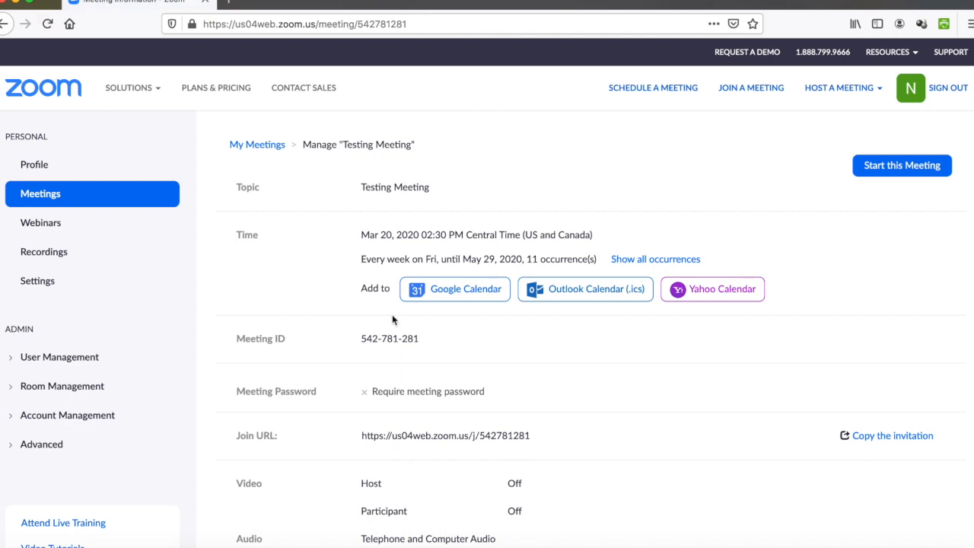
scroll(581, 376, "down", 3)
scroll(581, 374, "down", 3)
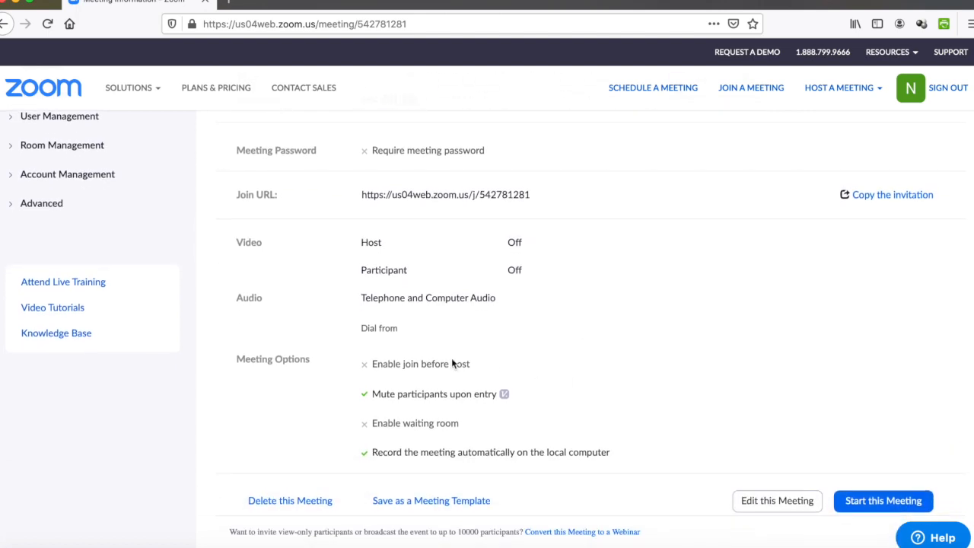
scroll(620, 258, "up", 4)
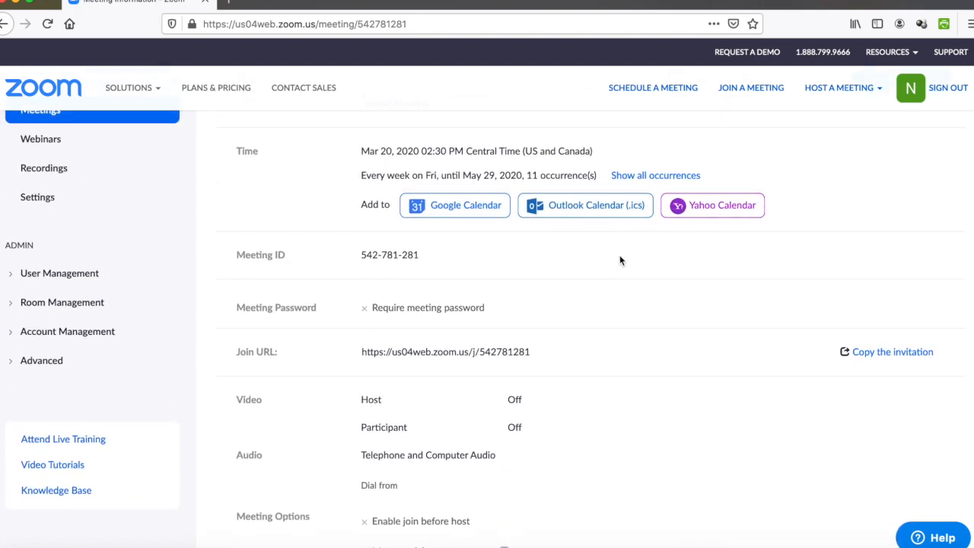
Step: Review the Testing Meeting invitation text and copy all of it to the clipboard
left_click(881, 353)
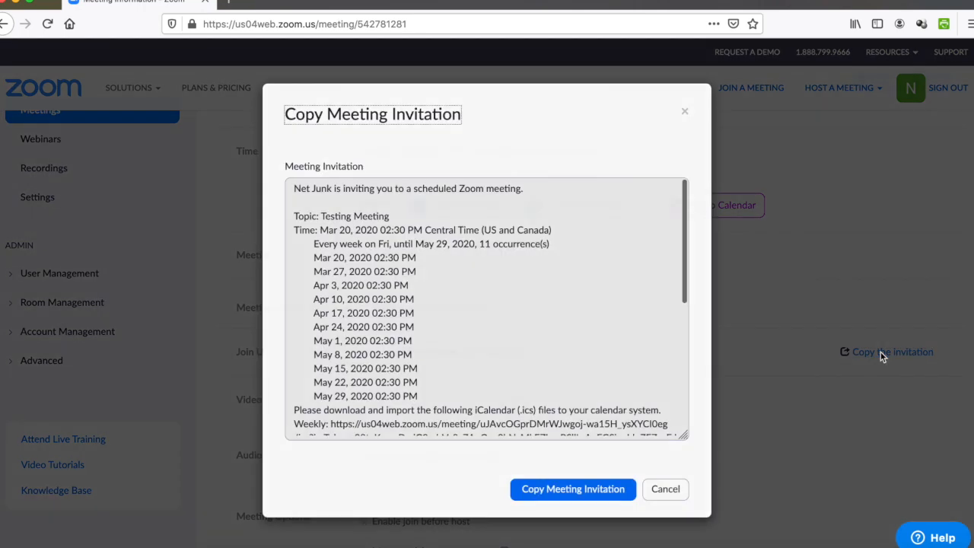
scroll(531, 343, "down", 5)
scroll(532, 343, "up", 5)
left_click_drag(320, 244, 355, 217)
left_click(368, 257)
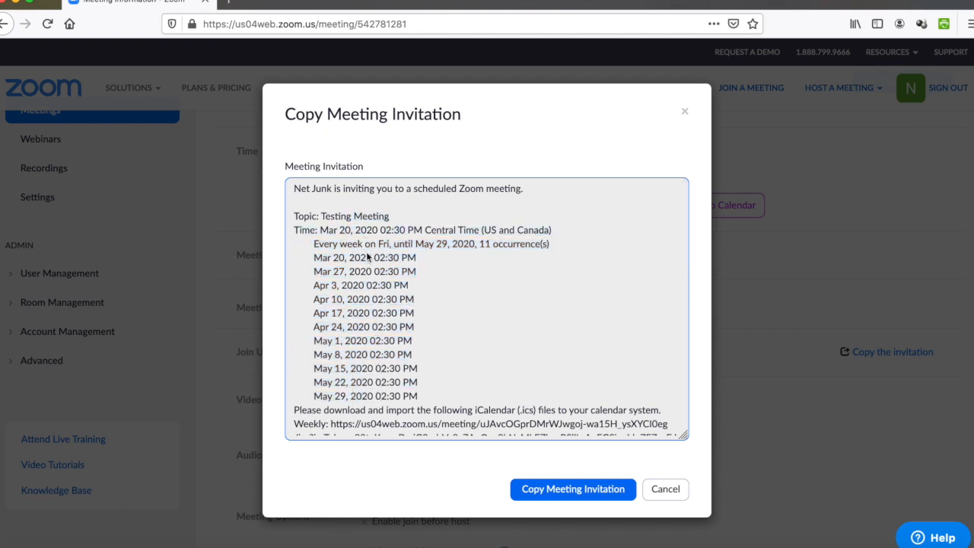
scroll(397, 338, "down", 3)
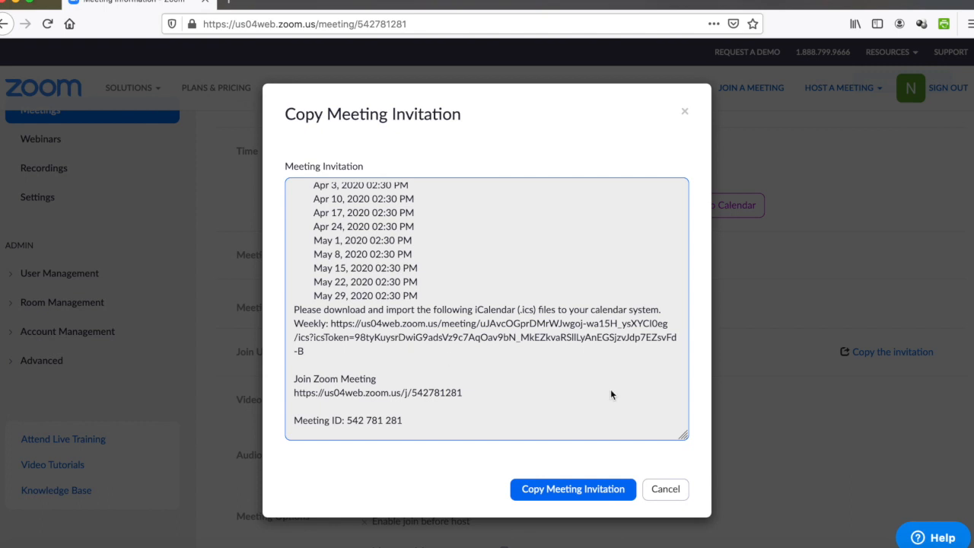
left_click(583, 495)
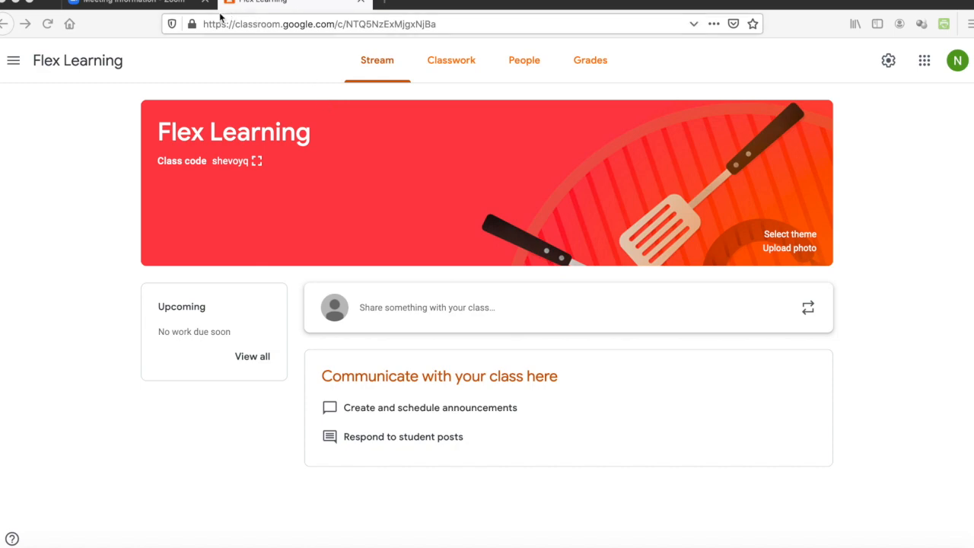
left_click(166, 5)
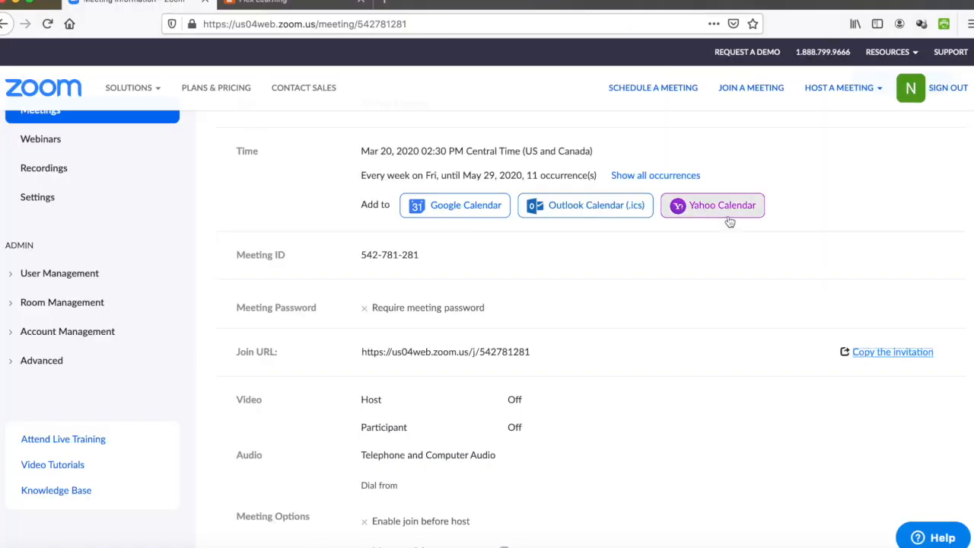
Step: Copy the invitation once more, close its window, and switch to the Flex Learning class
left_click(902, 353)
left_click(568, 493)
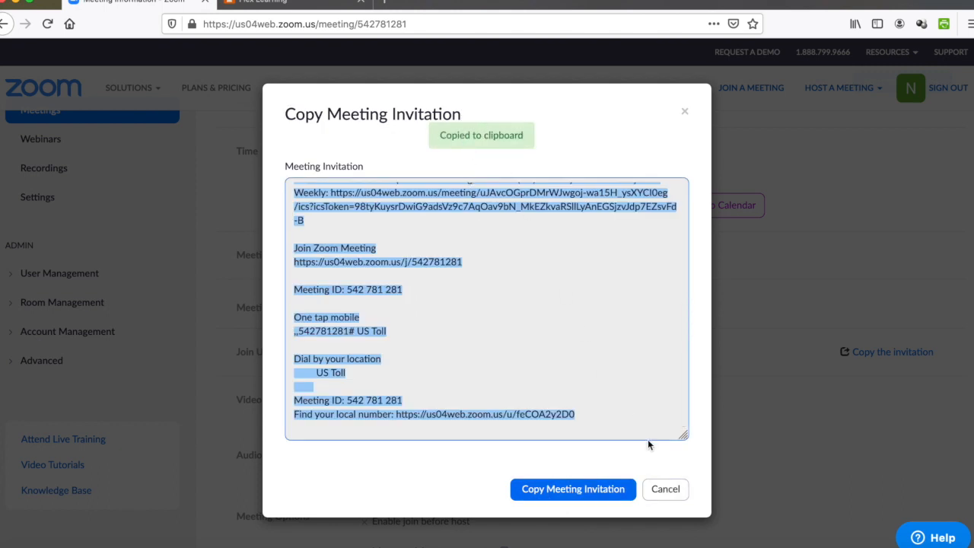
left_click(666, 493)
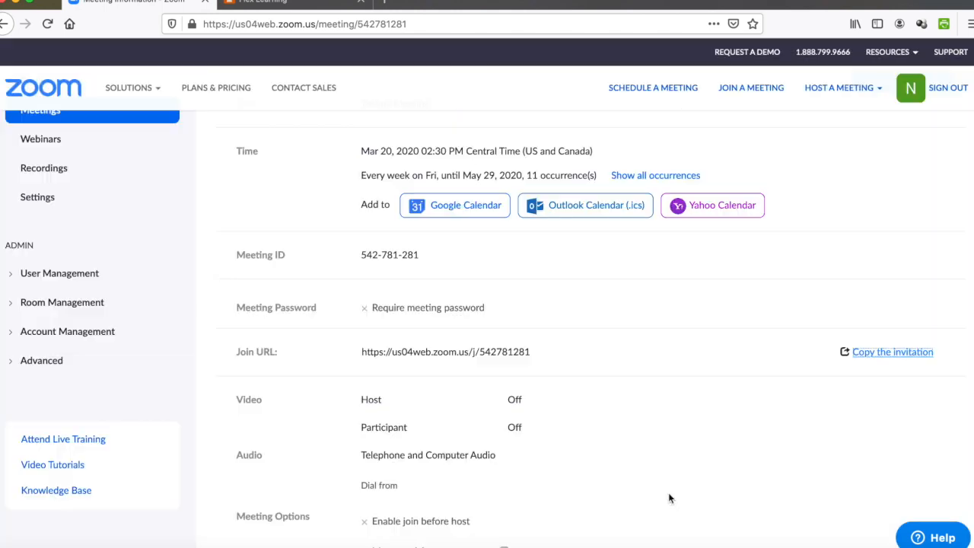
left_click(274, 3)
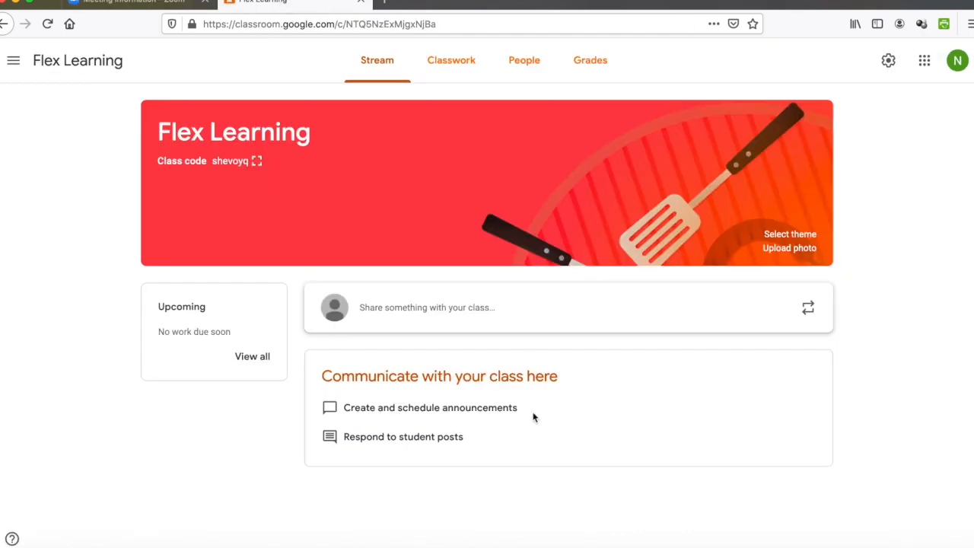
Step: Create a new Material from the Flex Learning Classwork page and dismiss the tip
left_click(471, 68)
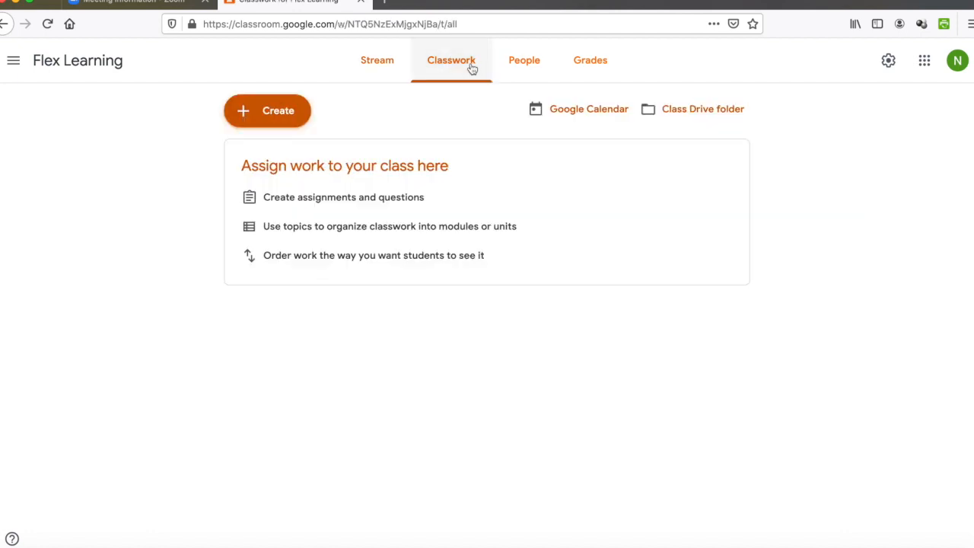
left_click(282, 112)
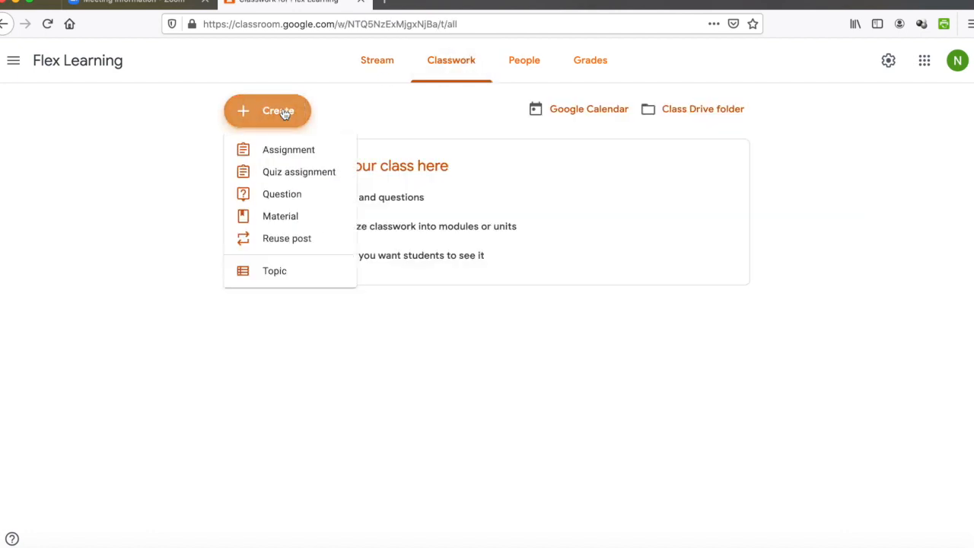
left_click(296, 219)
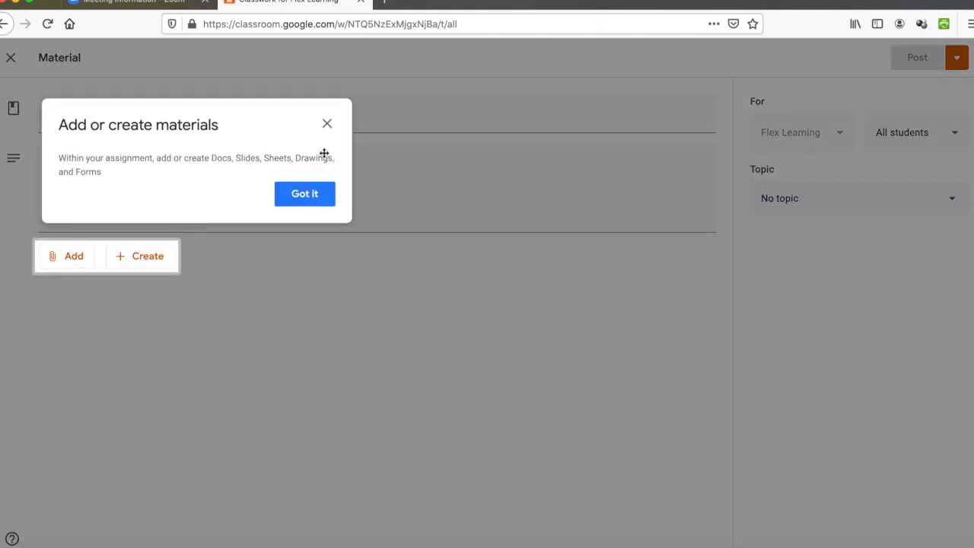
left_click(306, 196)
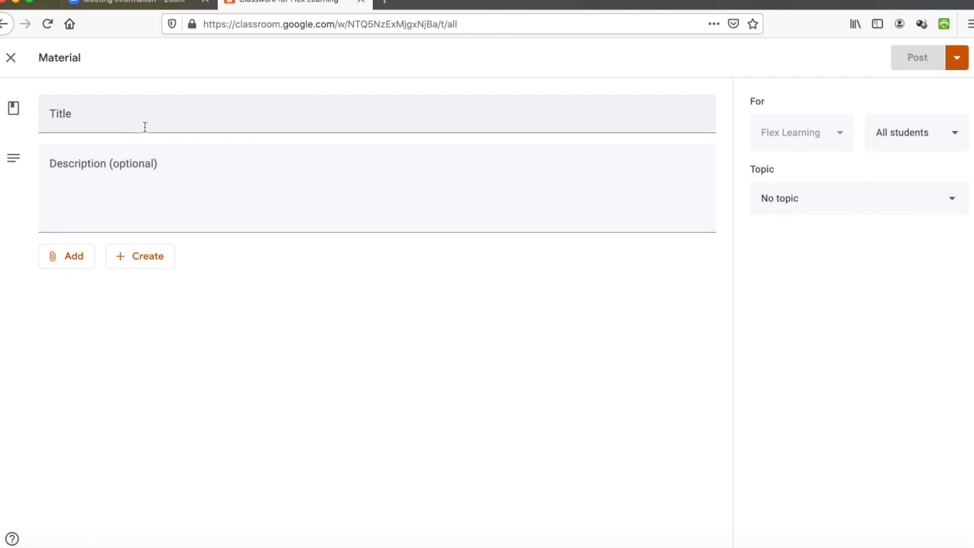
Step: Title the material 'Weekly Zoom Meeting'
left_click(145, 126)
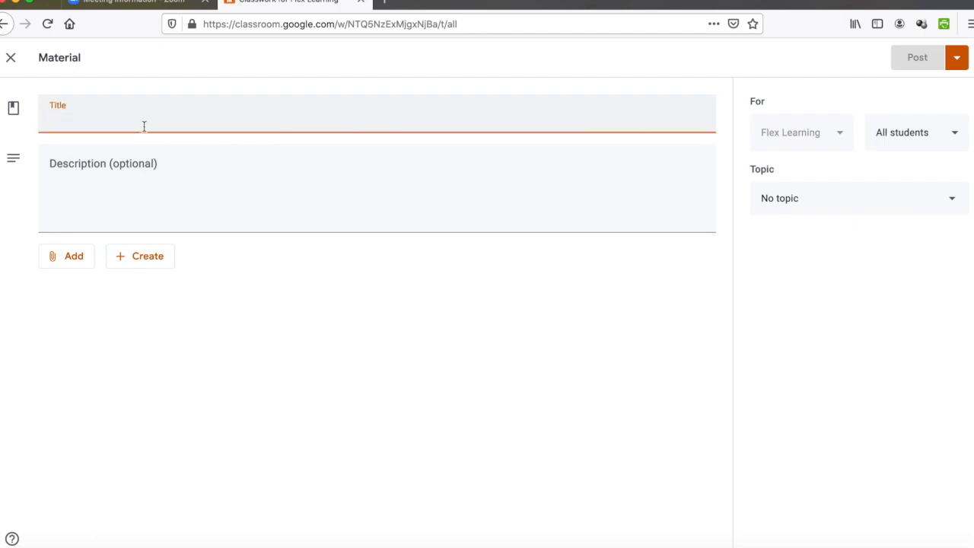
type("Zoom")
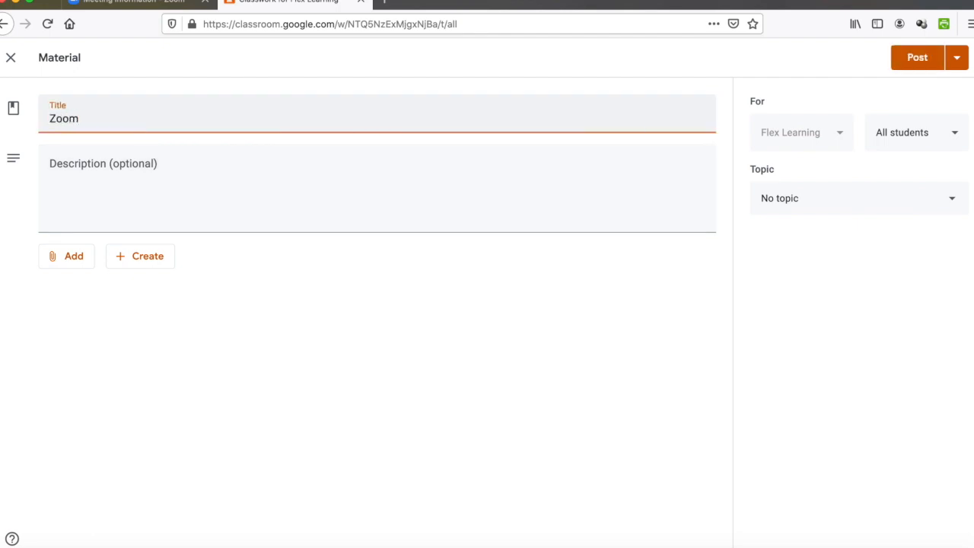
left_click(49, 118)
type("Weekly")
left_click(134, 120)
type("Meeting")
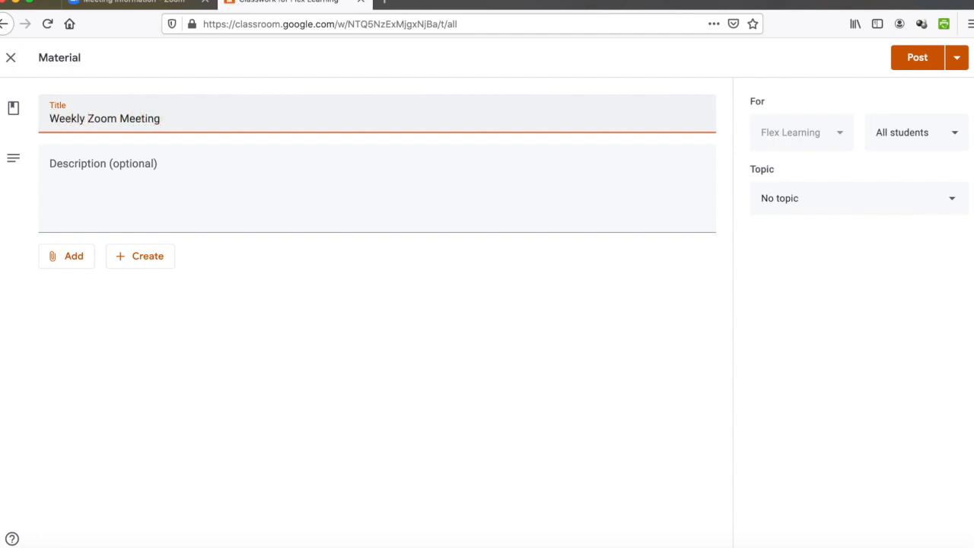
left_click(116, 184)
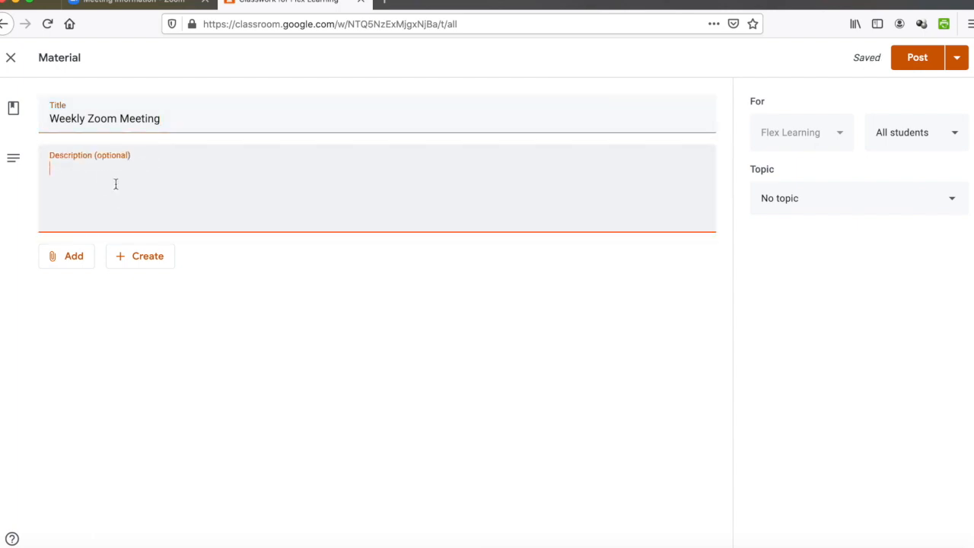
Step: Paste the copied Zoom invitation into the material's description
key("super+v")
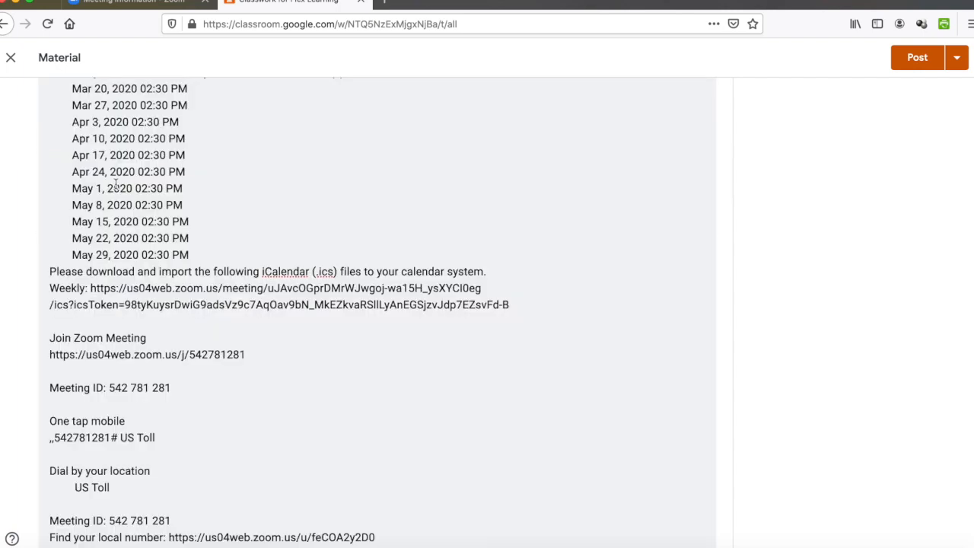
scroll(216, 241, "up", 4)
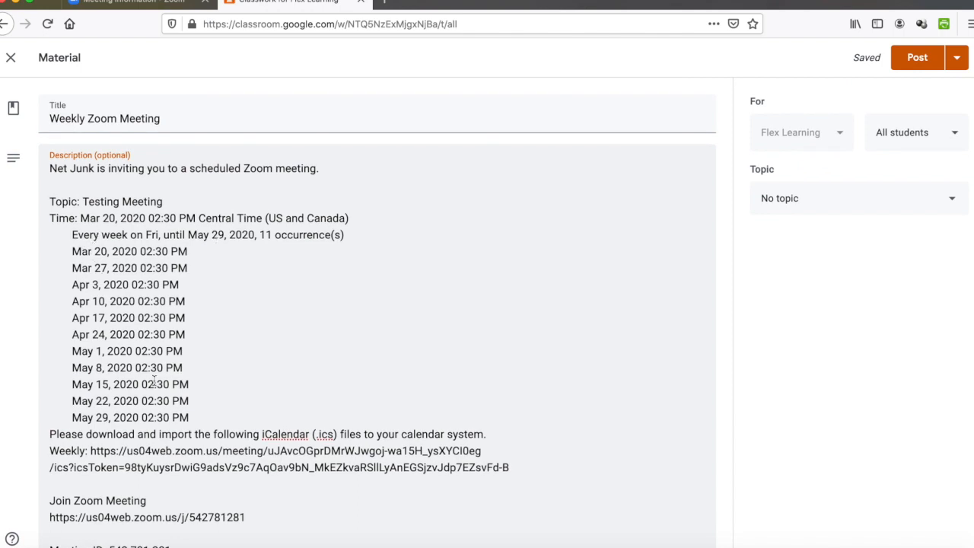
scroll(154, 381, "down", 3)
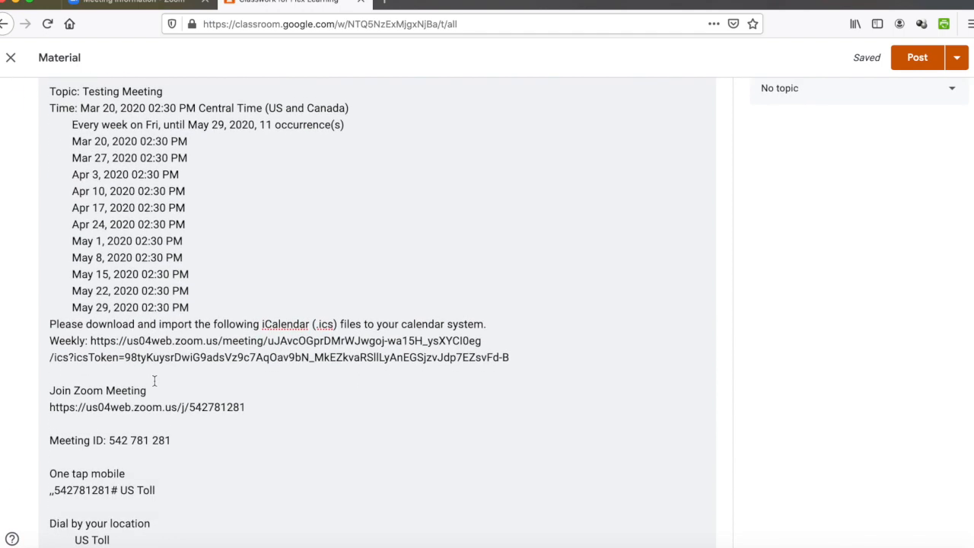
left_click_drag(187, 409, 246, 405)
left_click(265, 385)
scroll(265, 388, "up", 1)
scroll(266, 387, "up", 2)
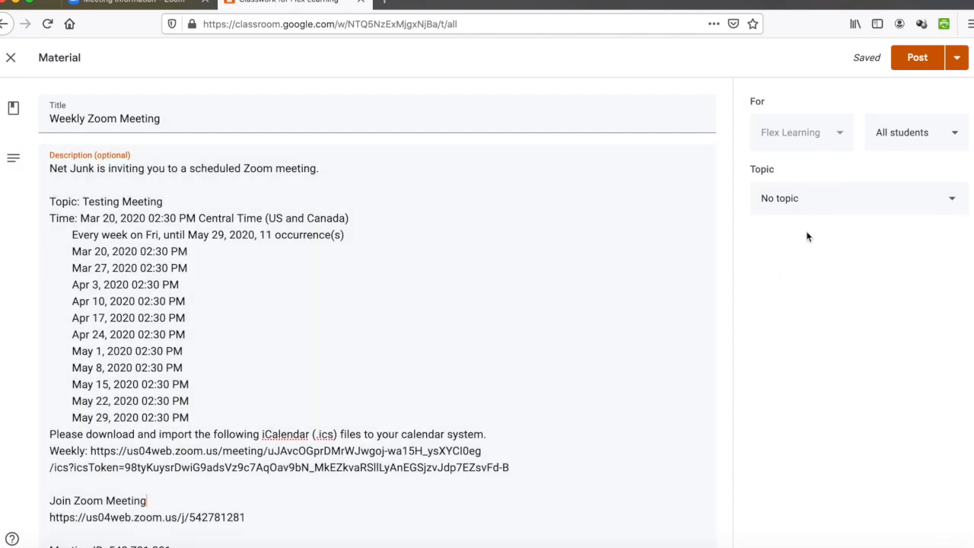
Step: Put the material under a new Meeting topic and keep it for all students
left_click(834, 204)
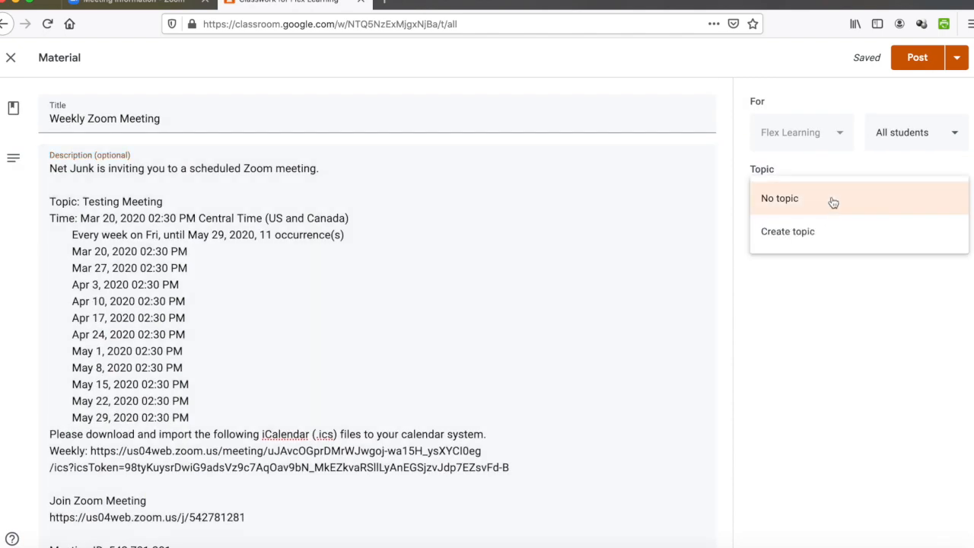
left_click(819, 234)
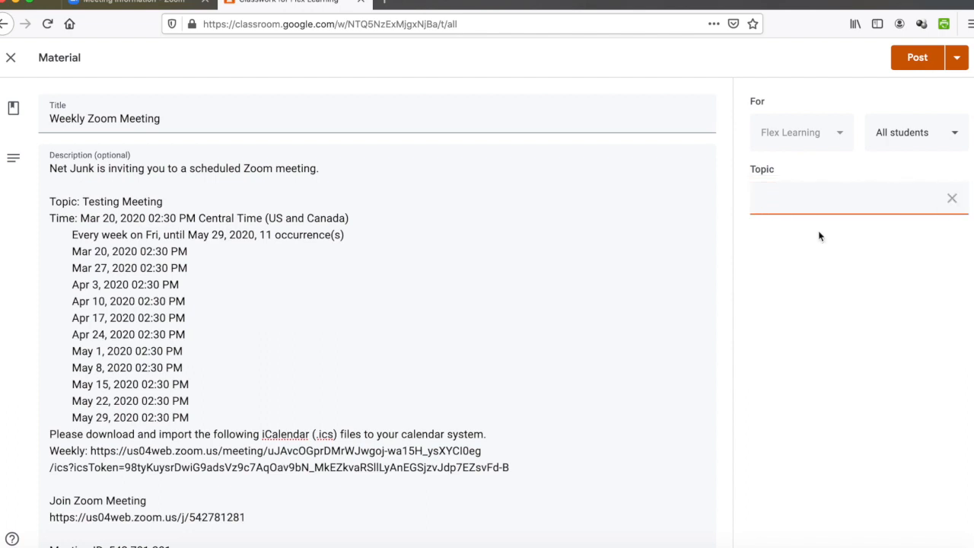
type("Meeting")
left_click(922, 328)
left_click(932, 131)
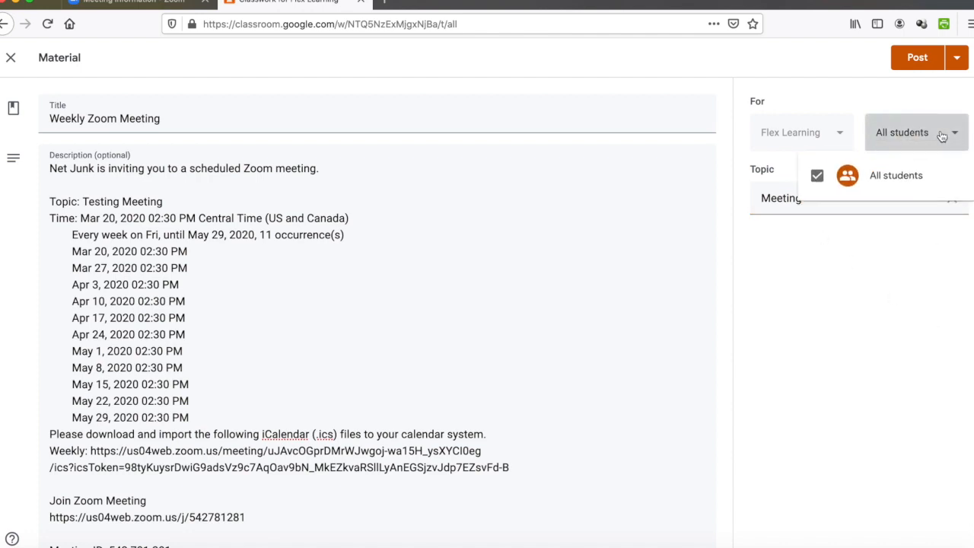
left_click(887, 288)
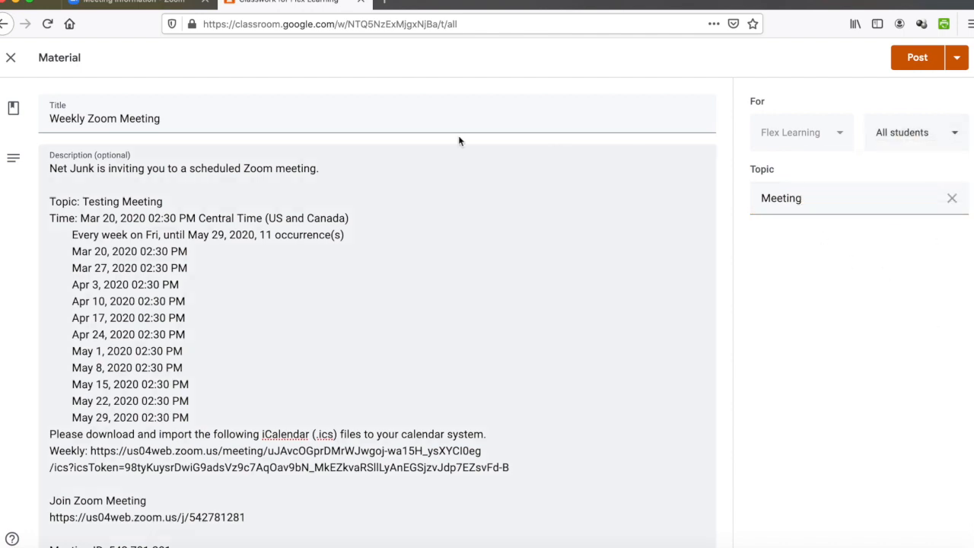
Step: Post the Weekly Zoom Meeting material to the class
left_click(960, 56)
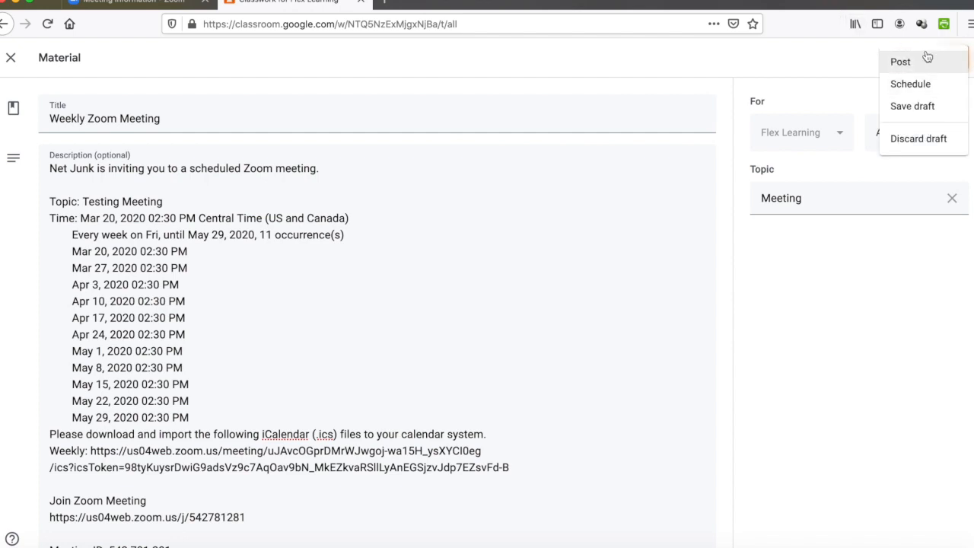
left_click(956, 232)
left_click(921, 62)
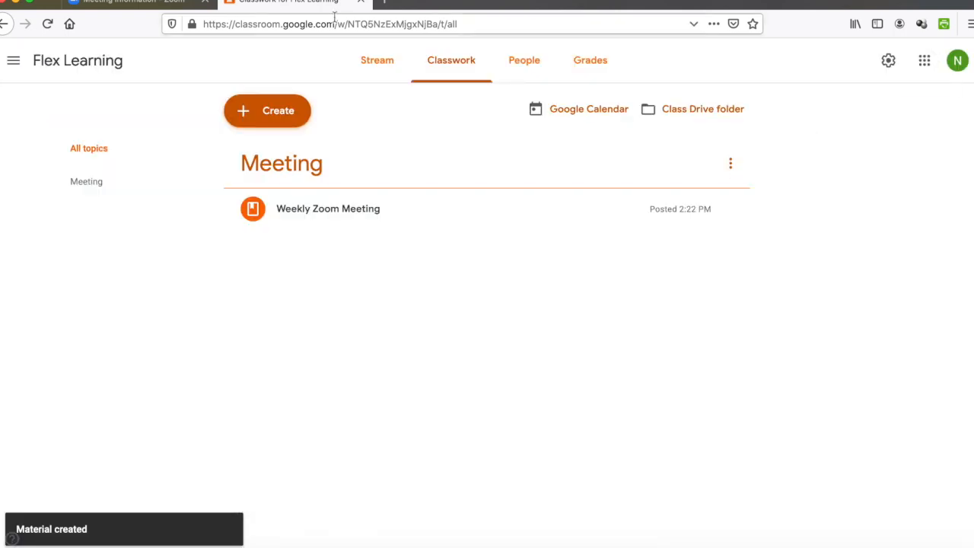
Step: Review the Weekly Zoom Meeting post and its join link, then return to the Zoom page
left_click(367, 64)
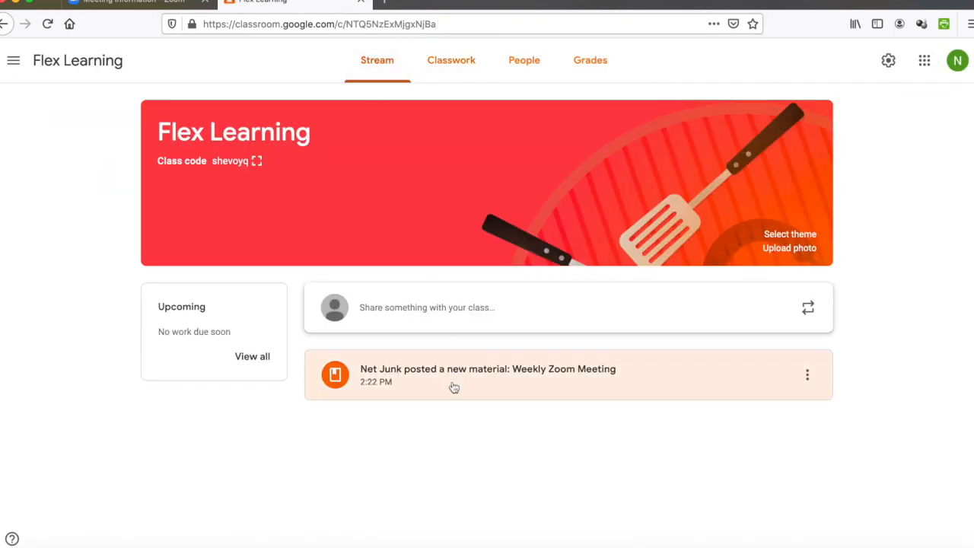
left_click(443, 64)
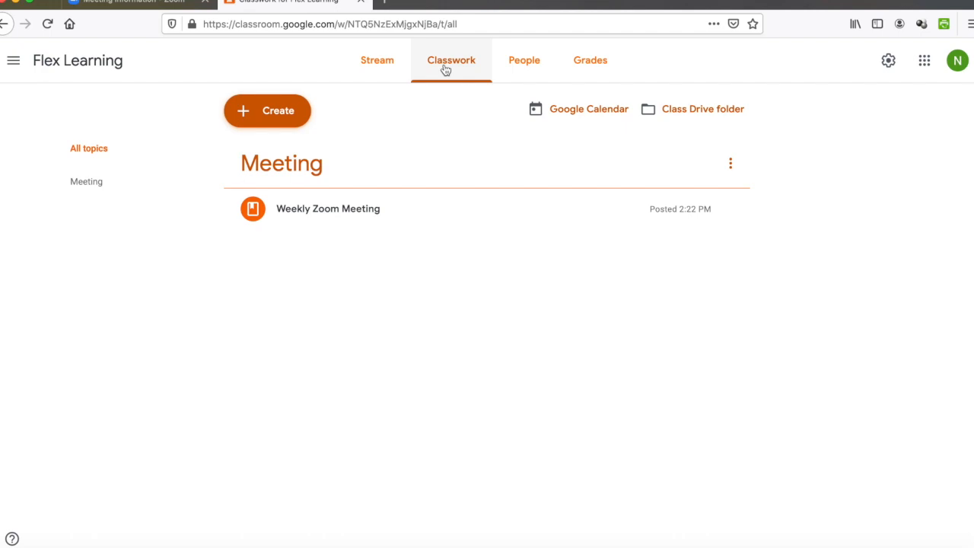
left_click(342, 220)
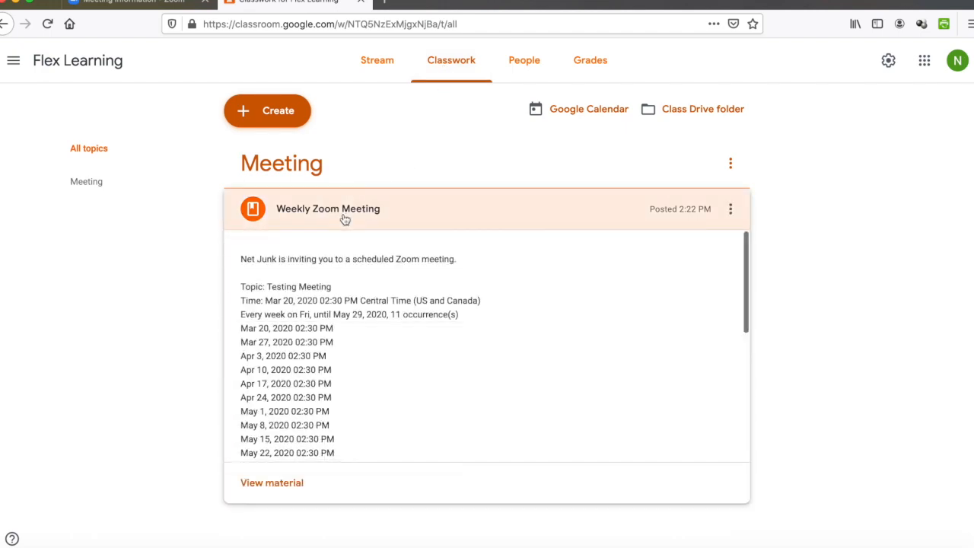
scroll(382, 351, "down", 5)
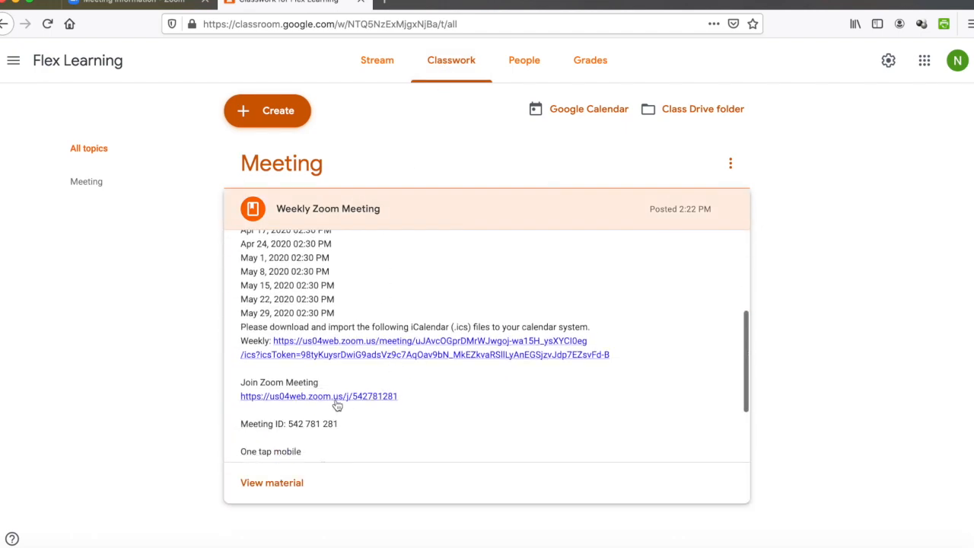
scroll(333, 406, "down", 2)
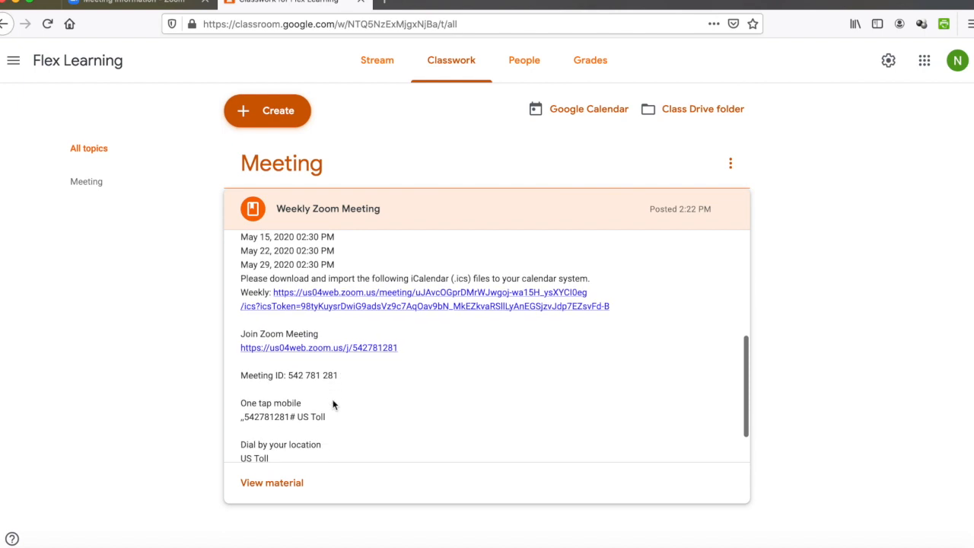
scroll(344, 307, "up", 6)
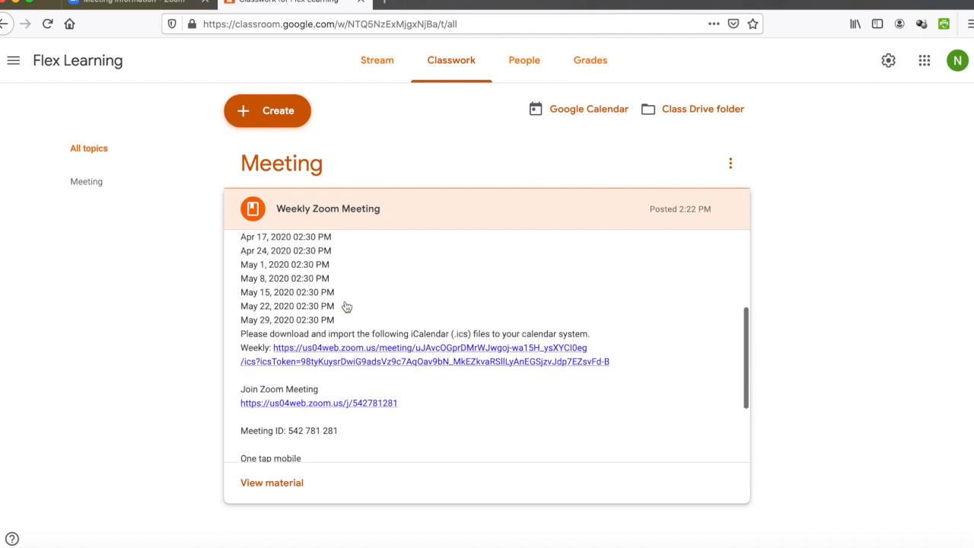
left_click(152, 2)
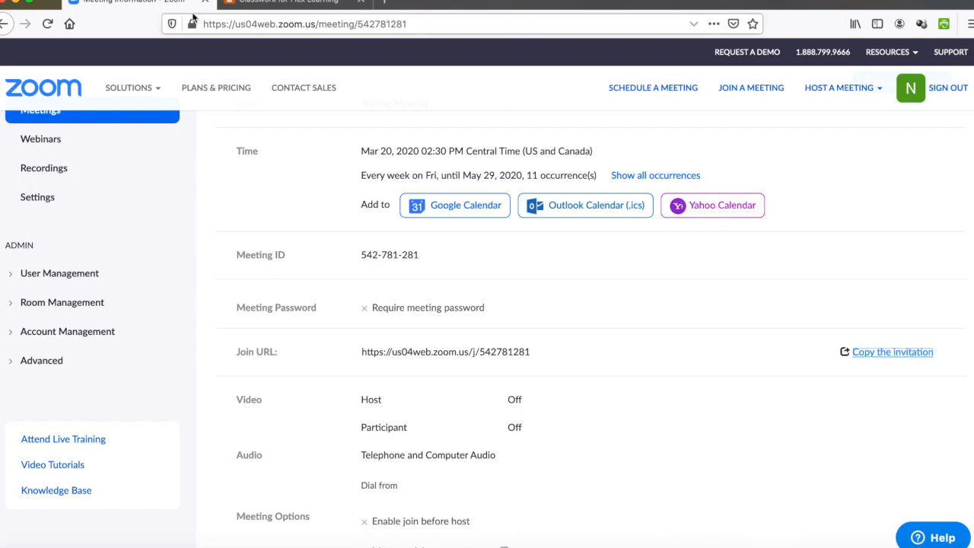
Step: Start the Testing Meeting from its web page to launch the Zoom desktop app
scroll(638, 342, "down", 10)
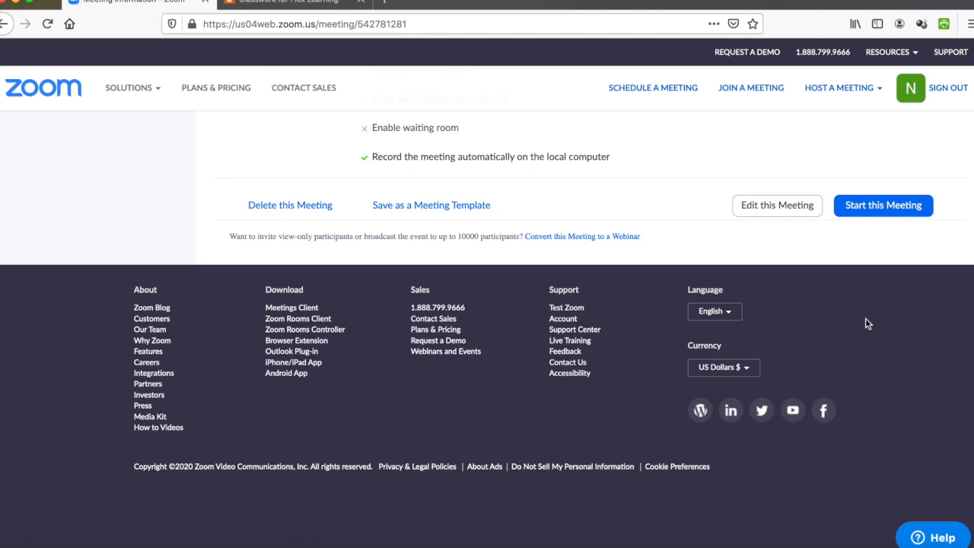
left_click(866, 206)
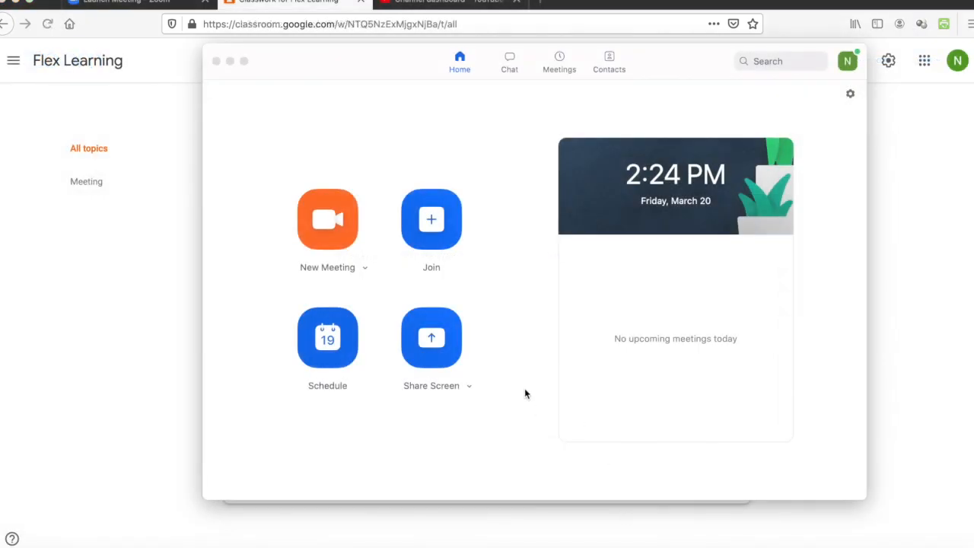
Step: Look over Meetings, Home and New Meeting options, then start the Personal Meeting ID meeting
left_click(555, 66)
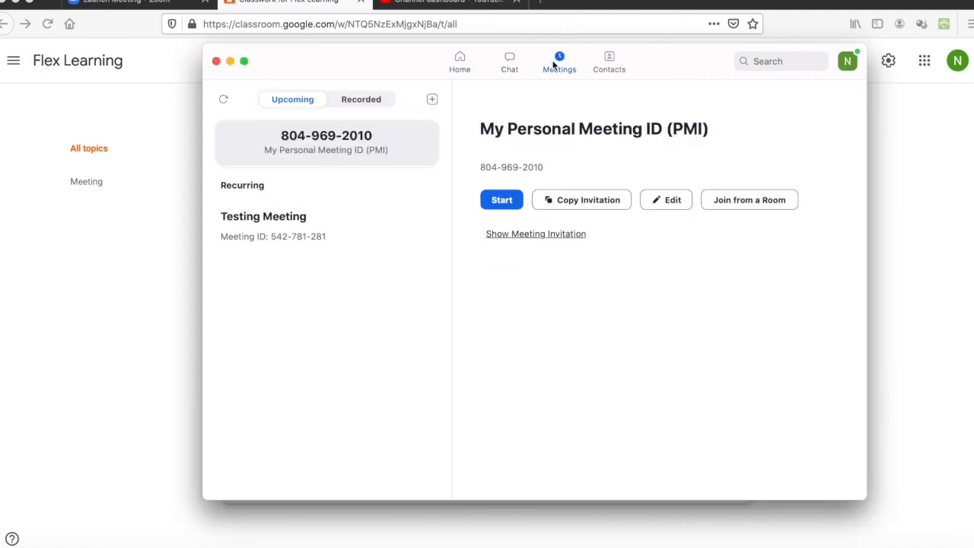
left_click(461, 63)
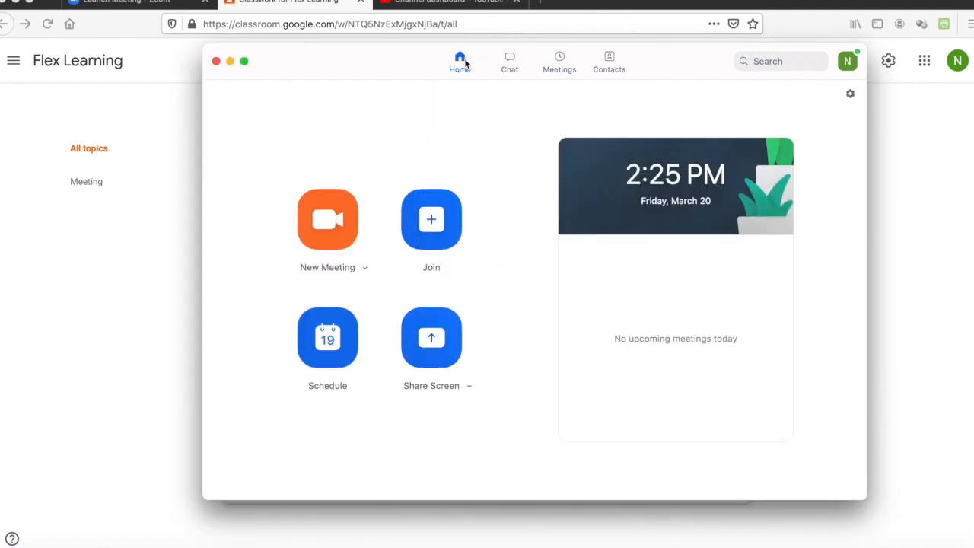
left_click(364, 268)
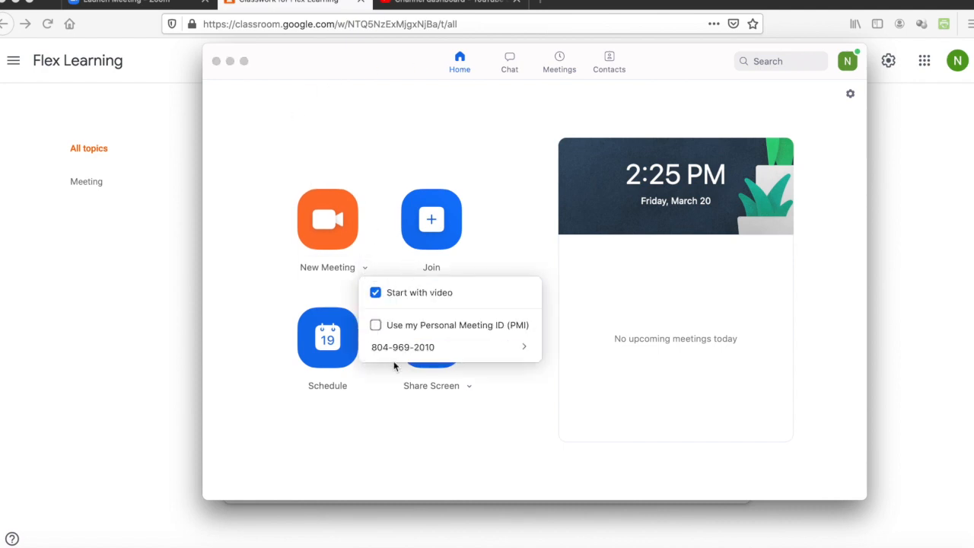
left_click(505, 200)
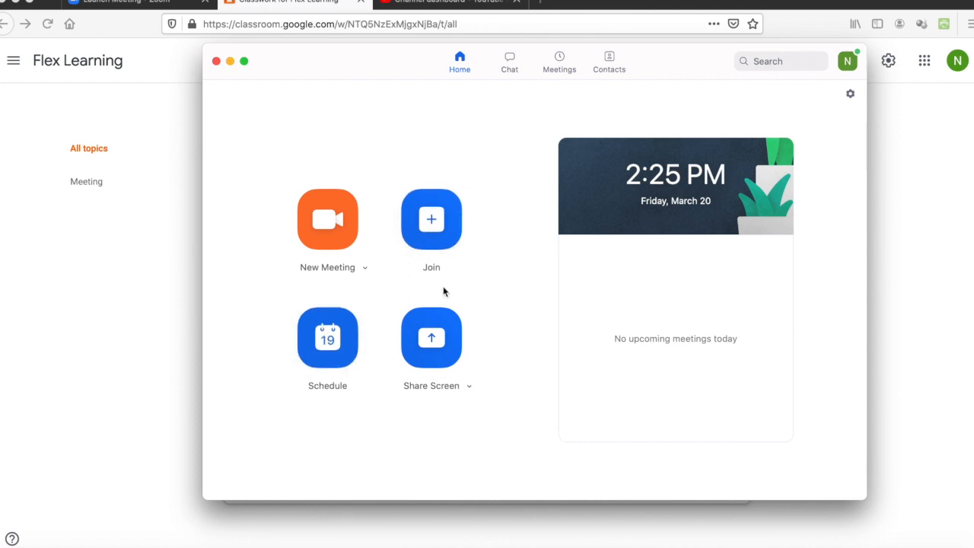
left_click(561, 63)
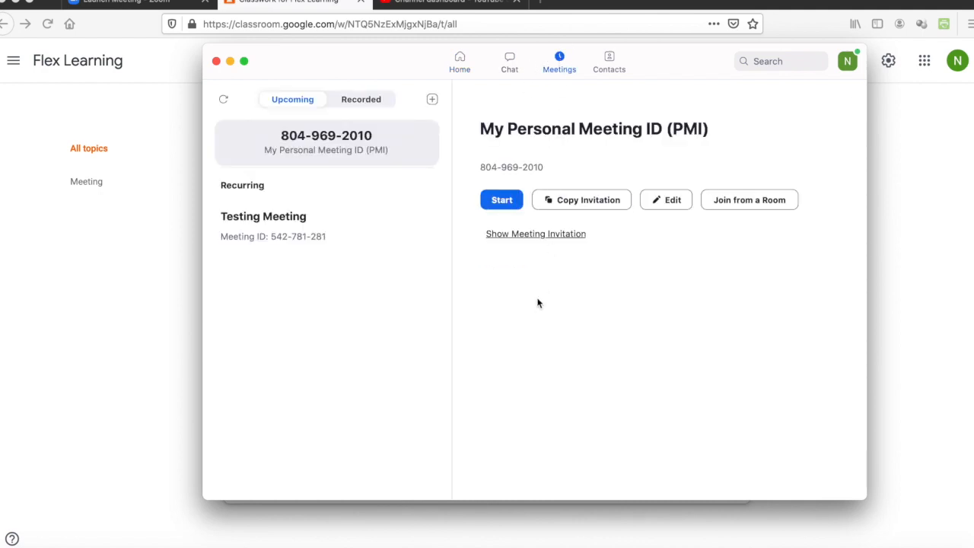
left_click(501, 200)
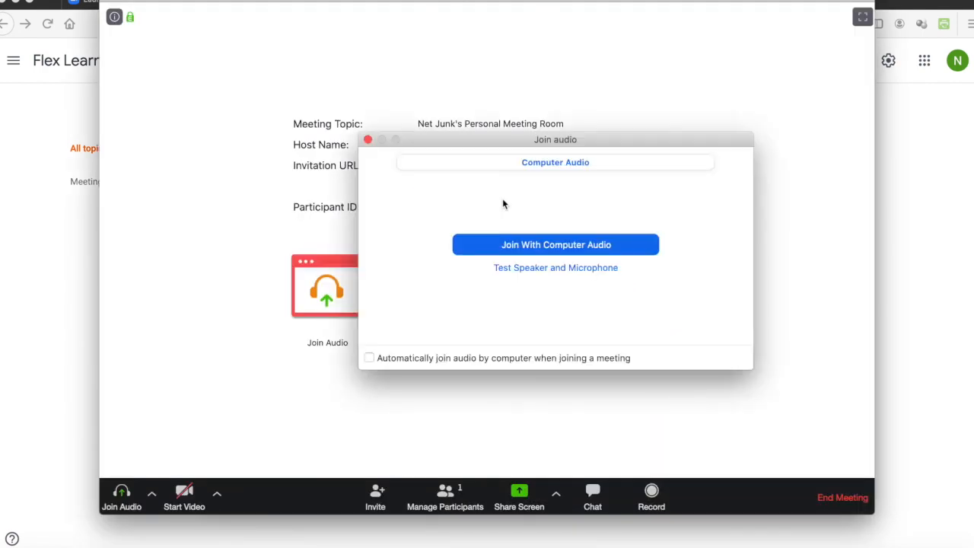
Step: Join with computer audio, switch the video on and back off, and open the meeting chat
left_click(587, 245)
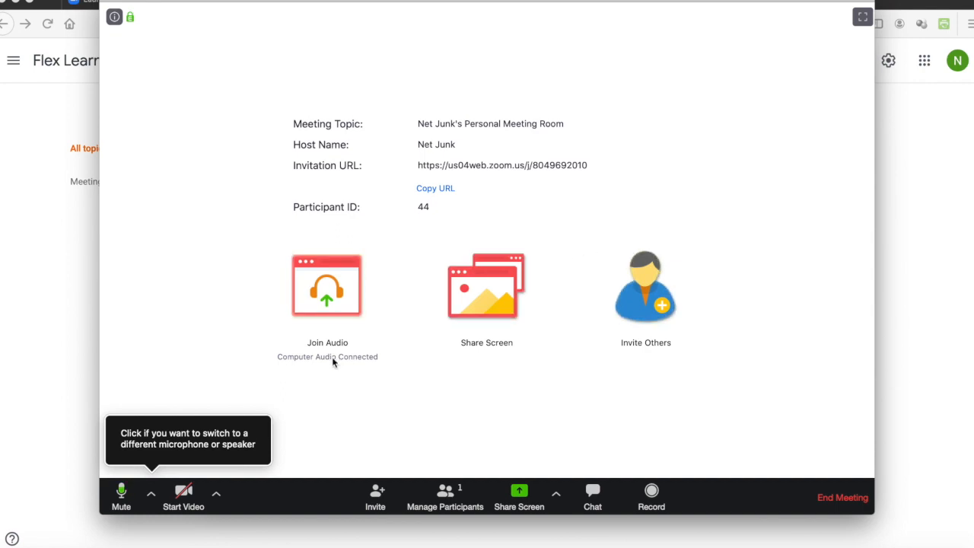
left_click(183, 494)
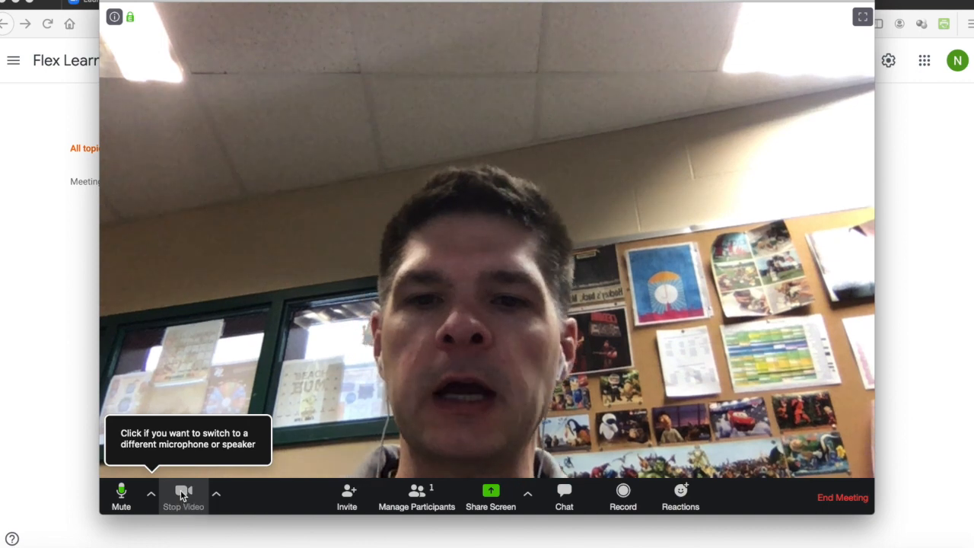
left_click(183, 495)
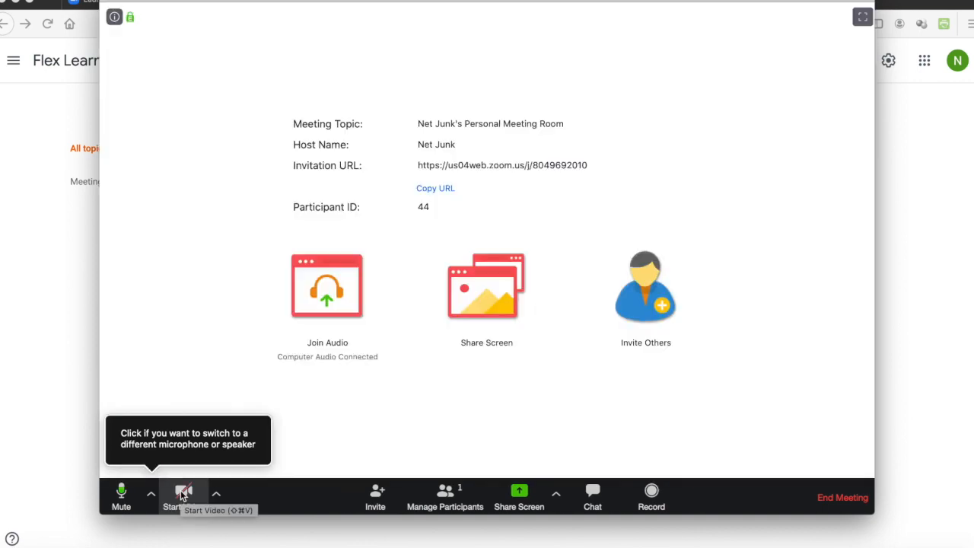
left_click(592, 495)
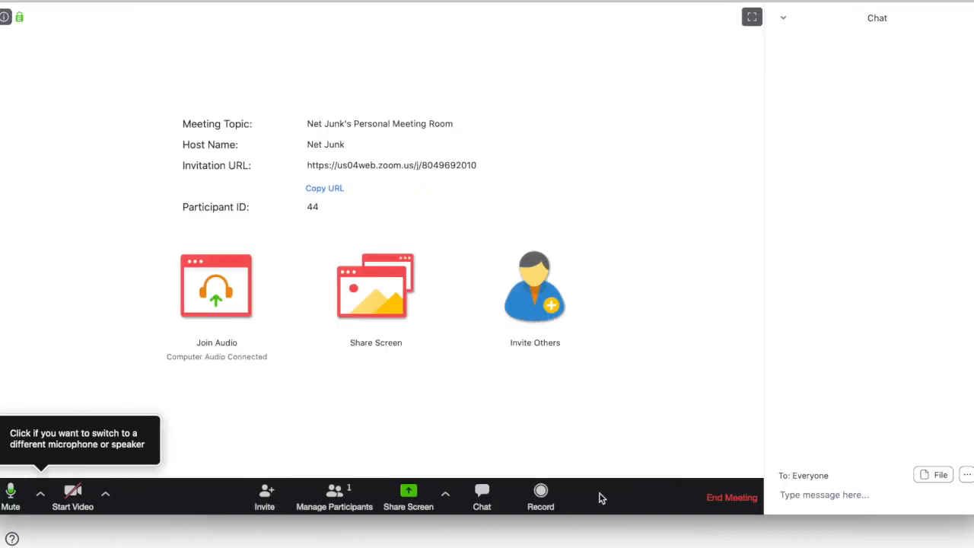
Step: Shorten the meeting window and leave chat permissions at Everyone publicly
left_click(968, 476)
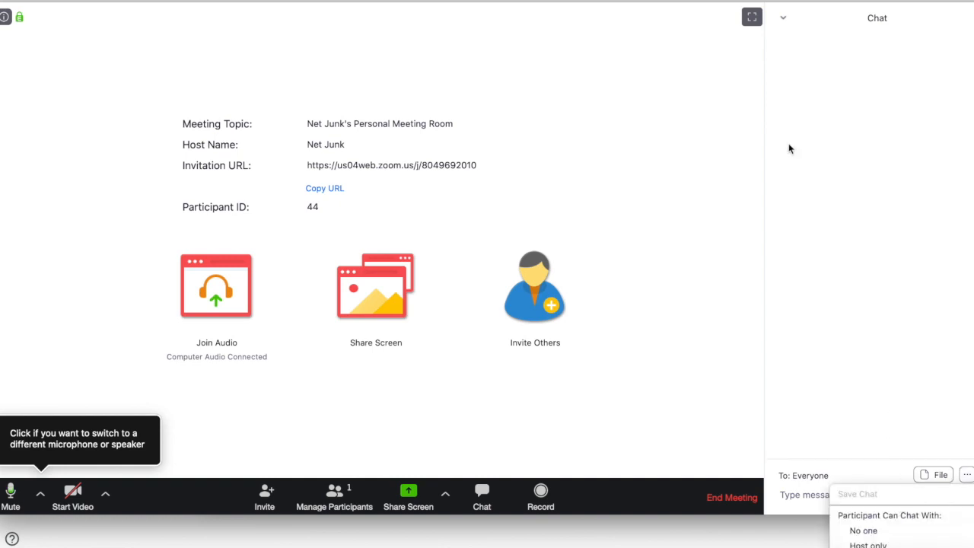
left_click_drag(773, 484, 765, 395)
left_click(967, 355)
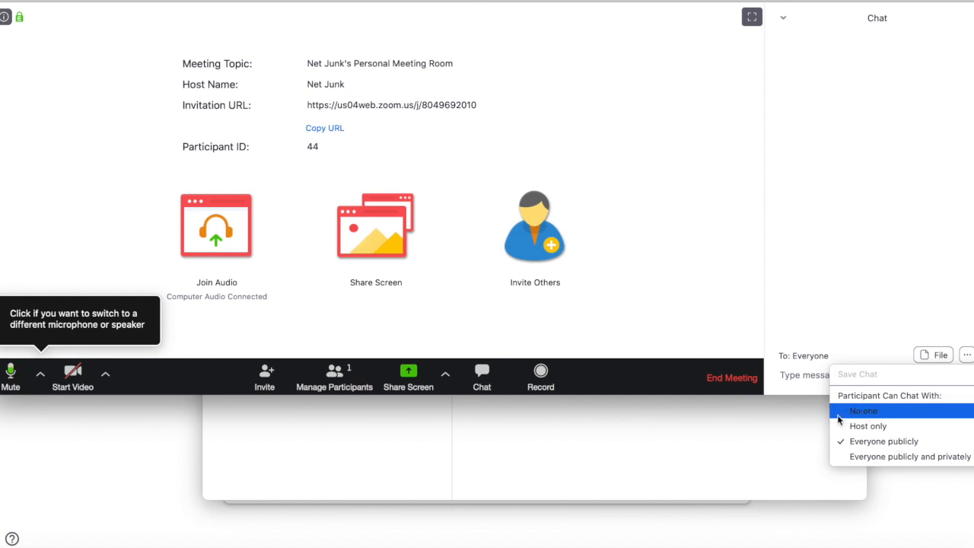
left_click(855, 287)
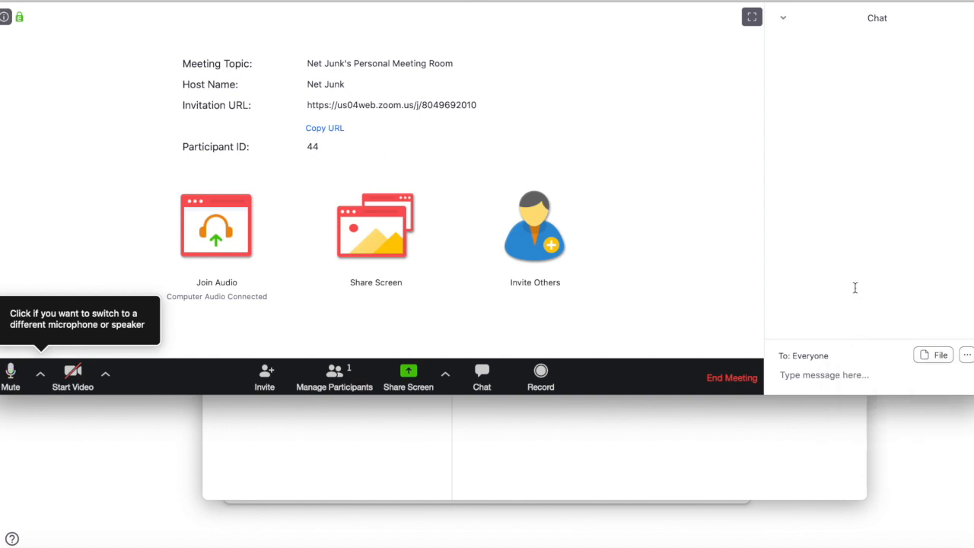
Step: Cancel sharing a file from the computer, restore full window height, and start recording
left_click(936, 356)
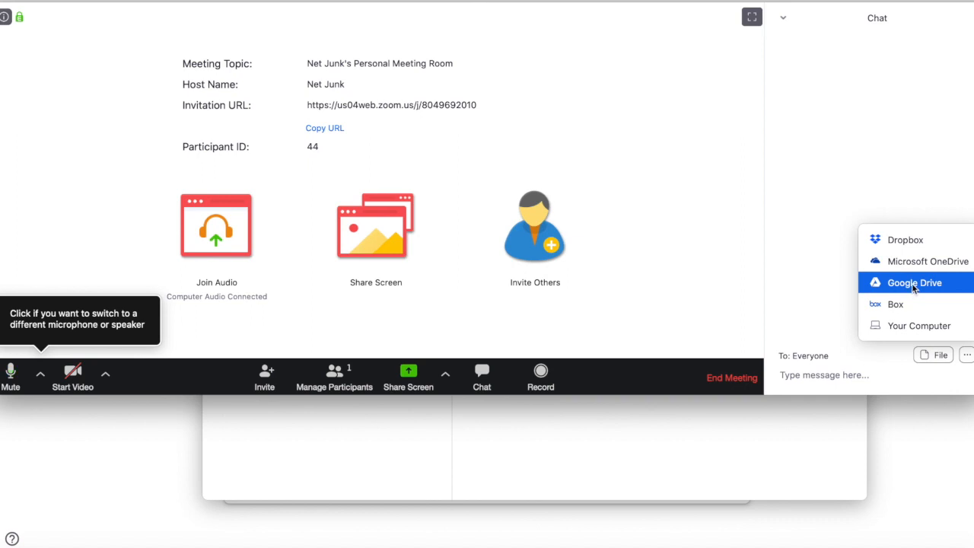
left_click(927, 325)
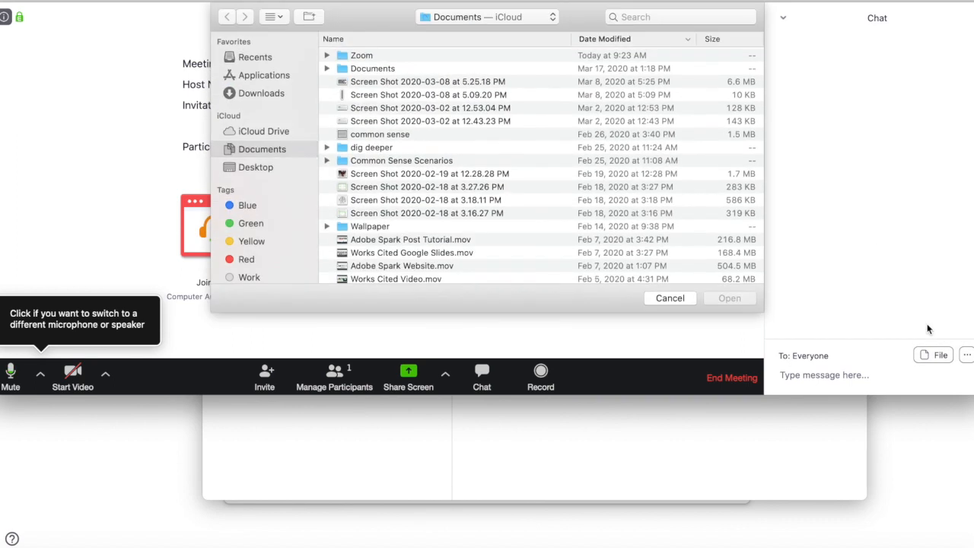
left_click(661, 299)
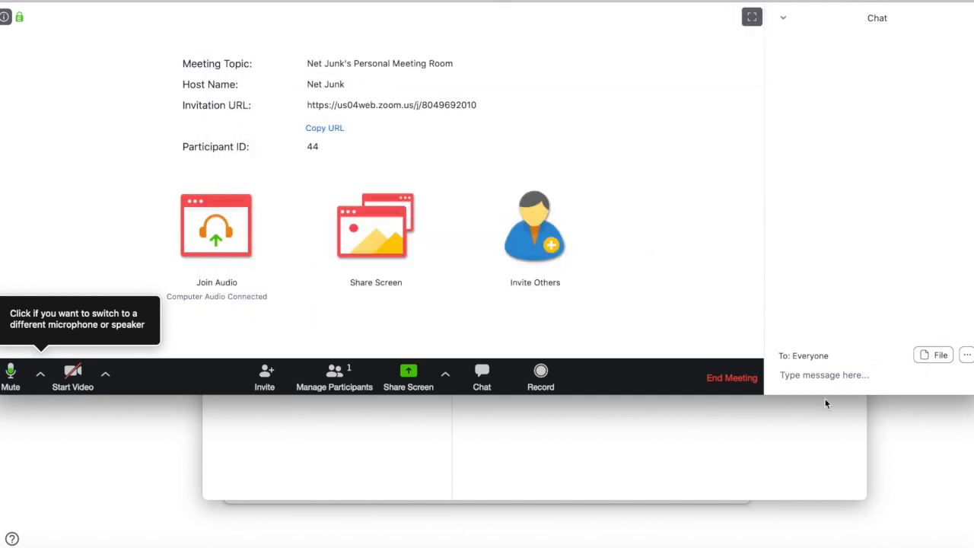
left_click_drag(807, 395, 834, 547)
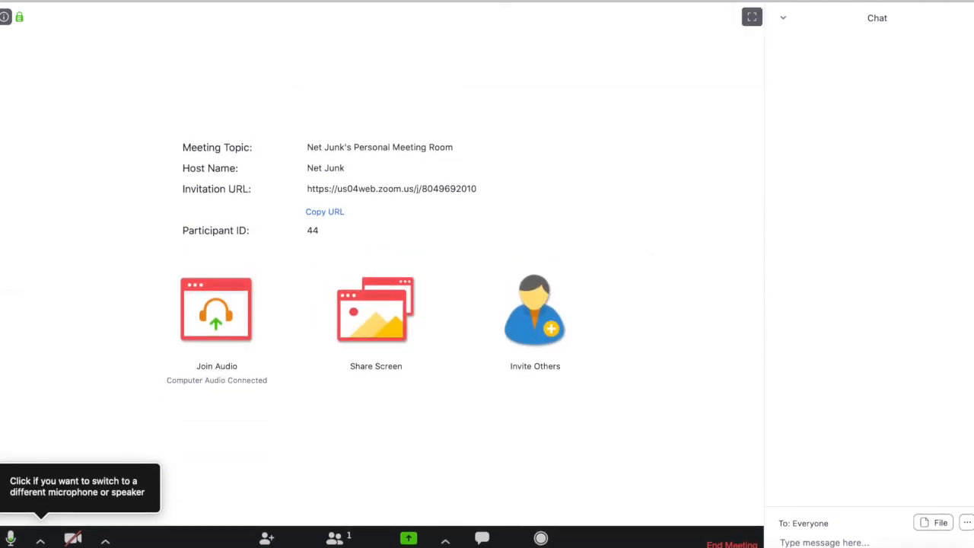
left_click(548, 538)
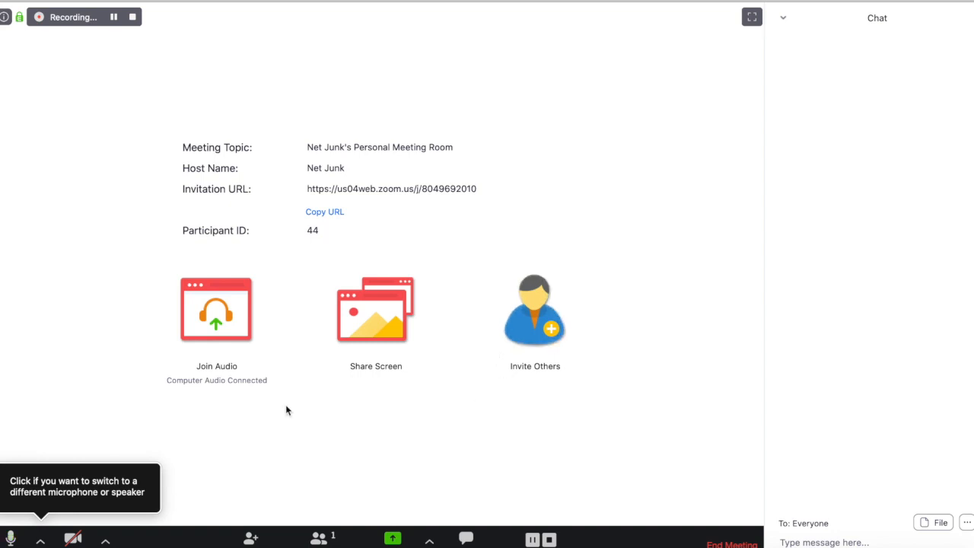
left_click(319, 539)
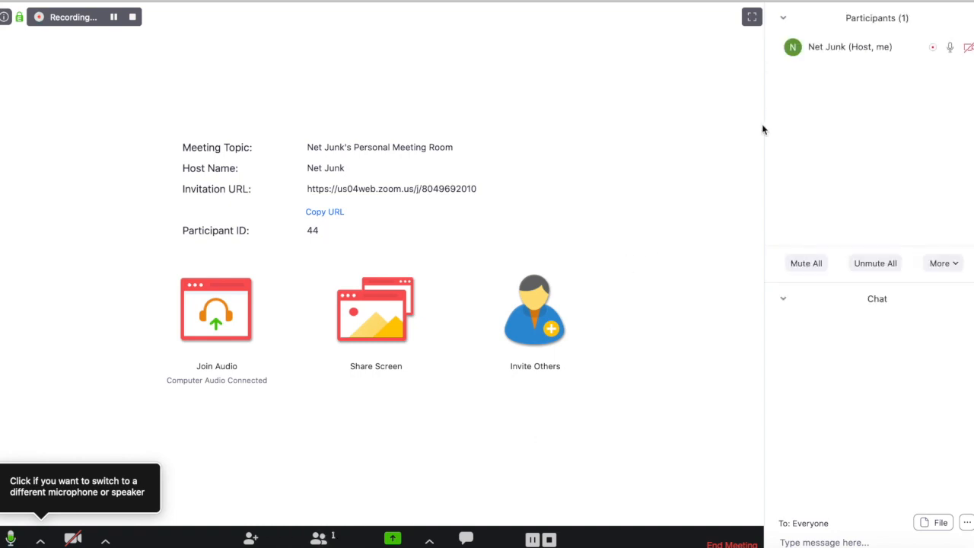
left_click(784, 19)
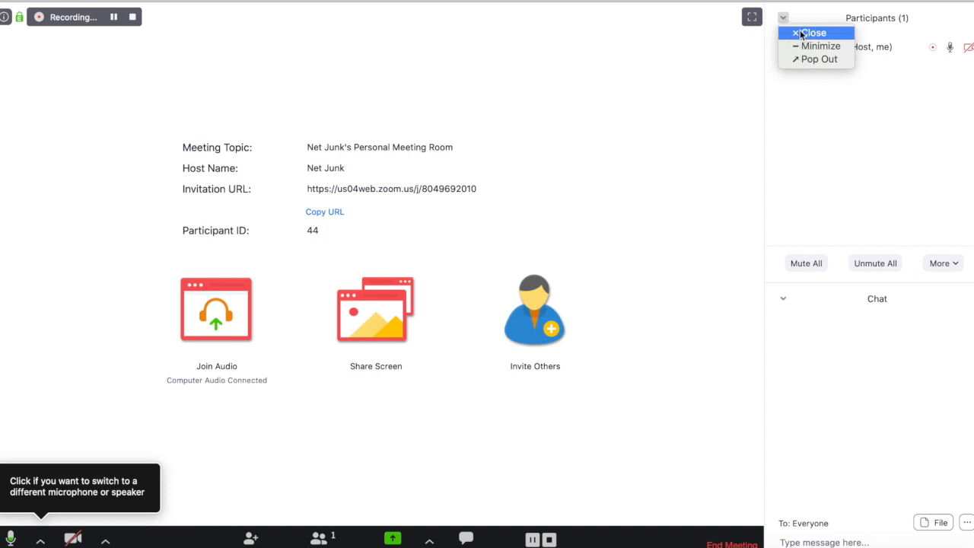
left_click(801, 33)
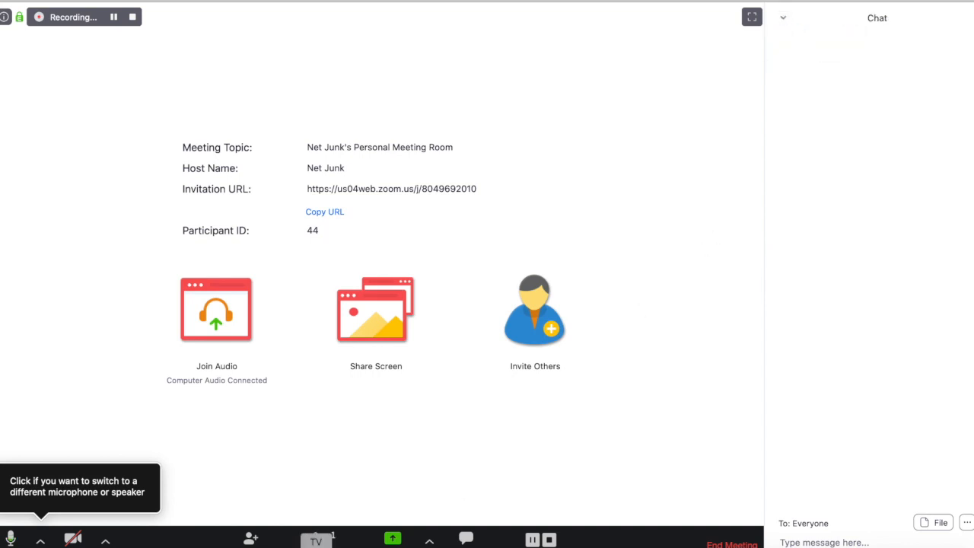
left_click(318, 539)
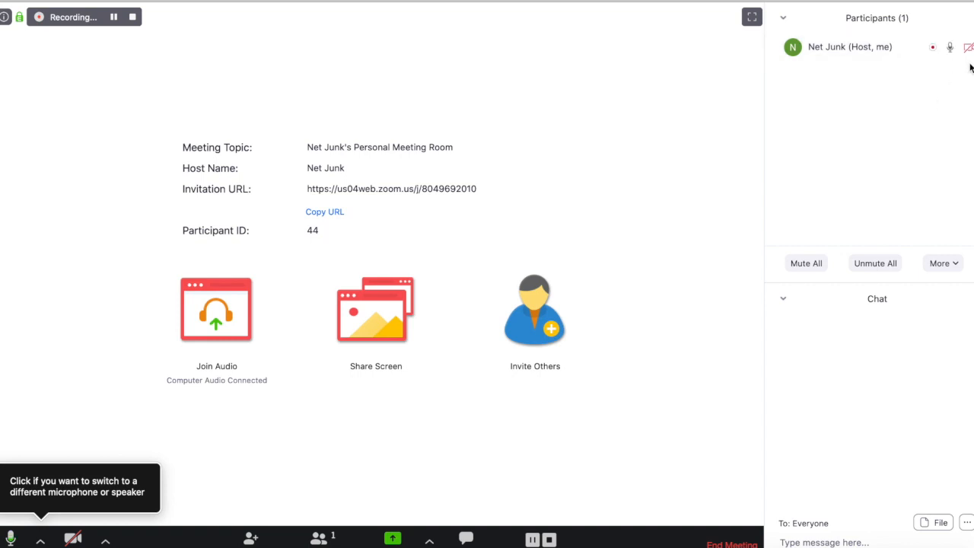
left_click(957, 47)
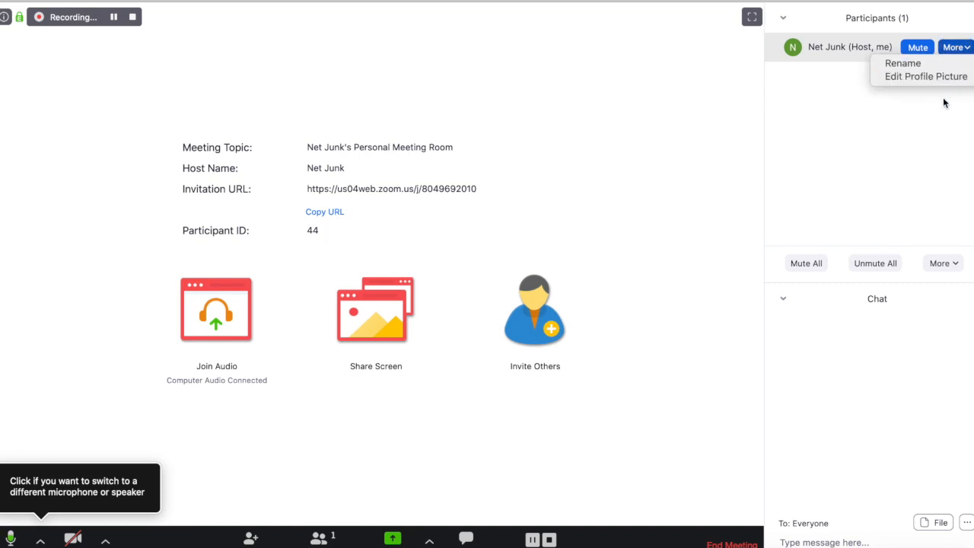
left_click(945, 103)
left_click(956, 47)
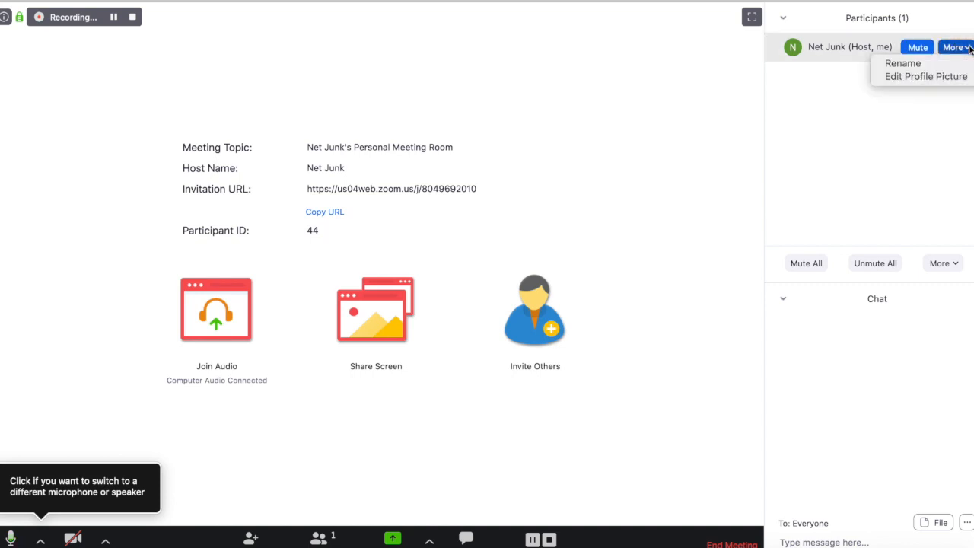
left_click(963, 107)
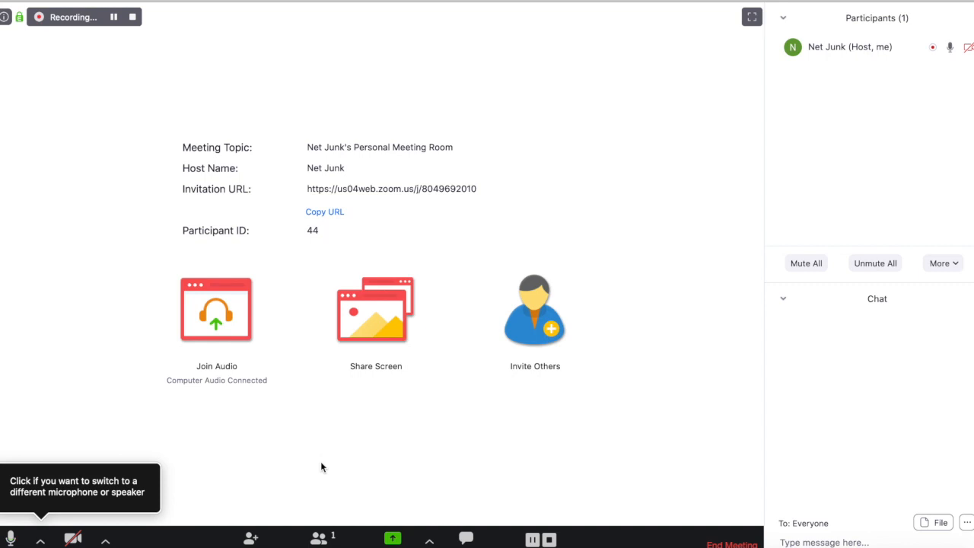
Step: Share the Firefox – Classwork window showing the Flex Learning classwork page
left_click(413, 539)
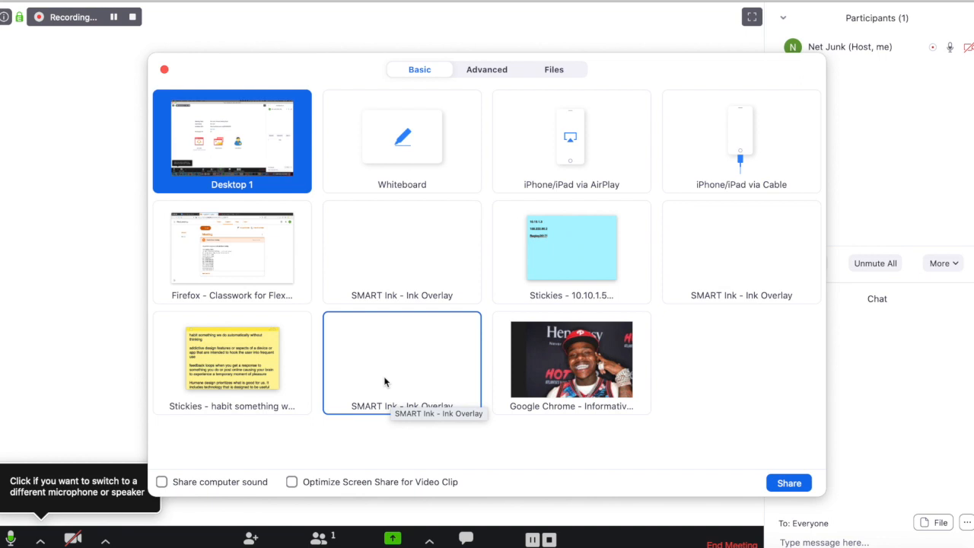
left_click(271, 273)
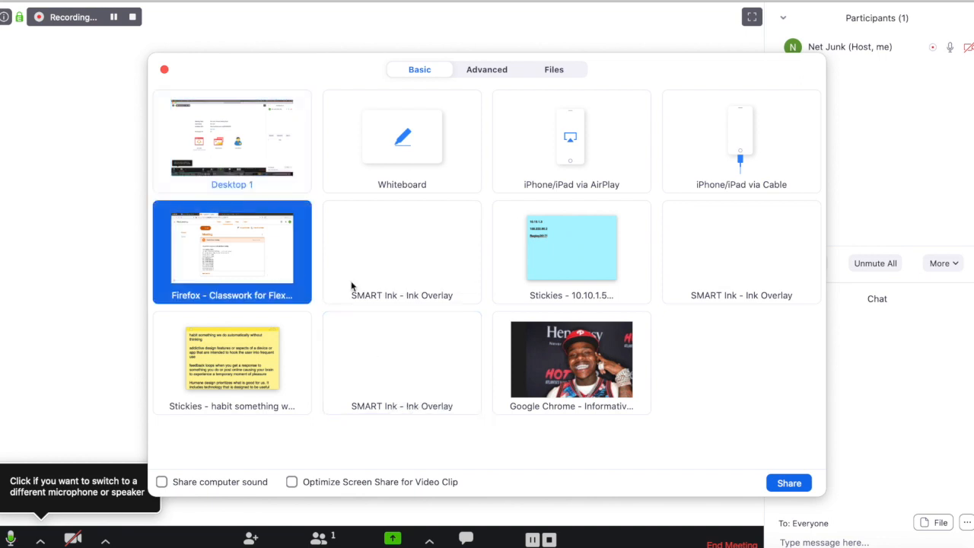
left_click(789, 483)
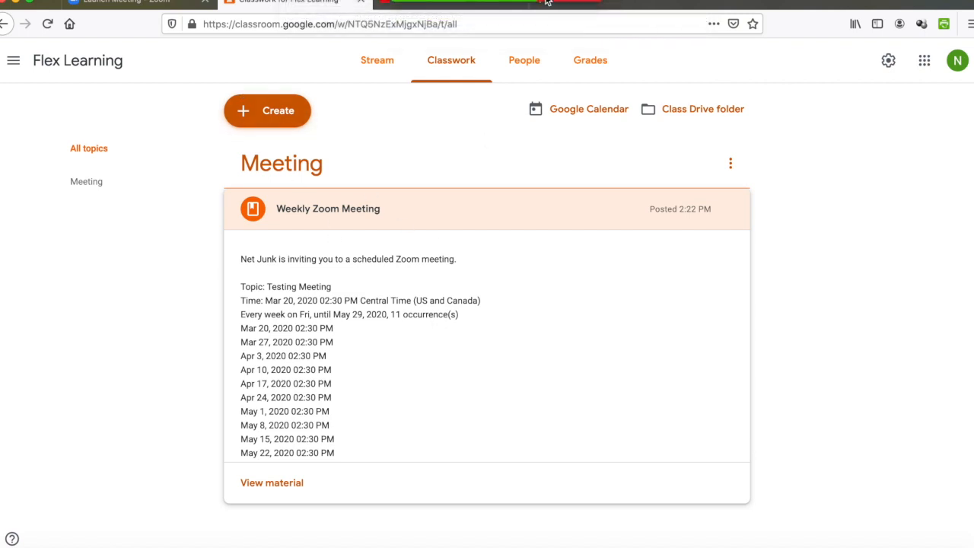
Step: Draw a freehand loop around the Create button, then erase it
mouse_move(560, 4)
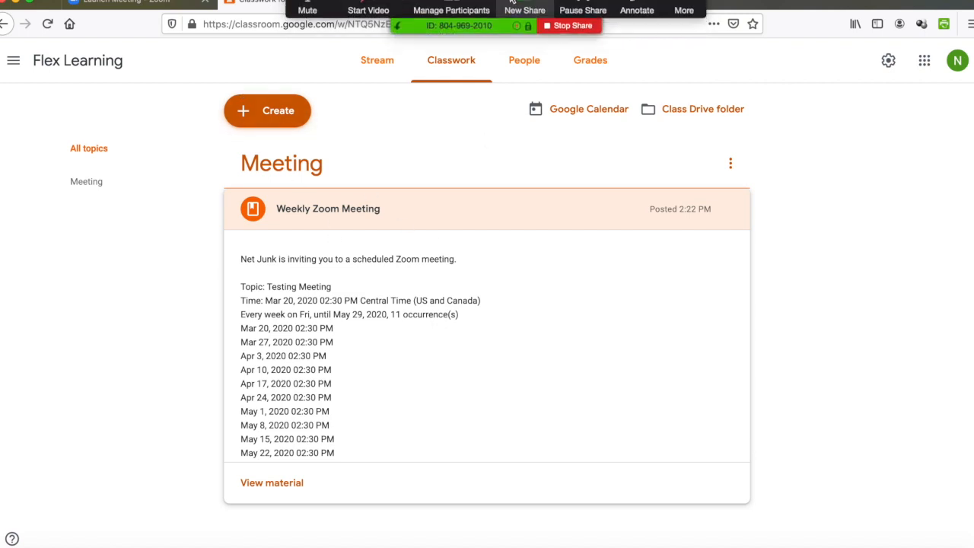
left_click(638, 9)
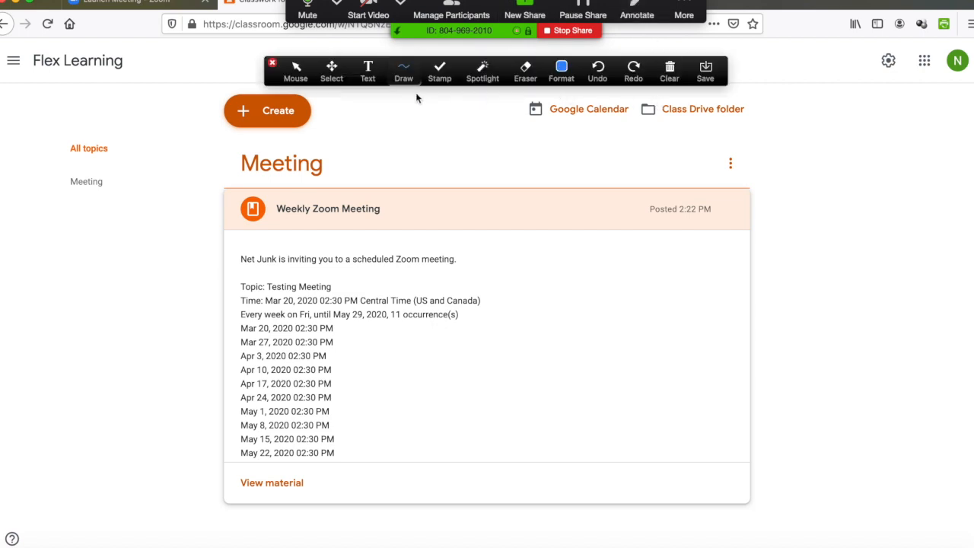
left_click(303, 79)
left_click(334, 80)
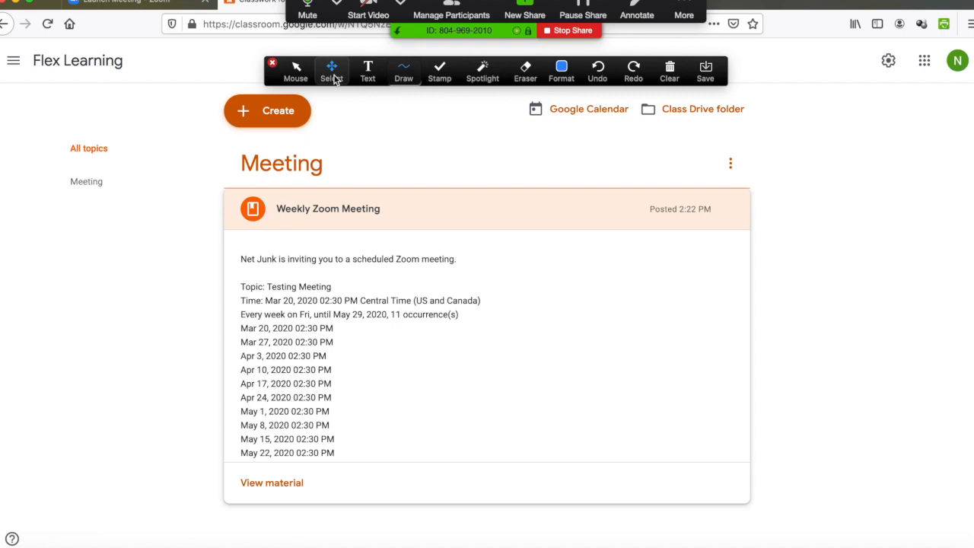
left_click(411, 78)
mouse_move(348, 130)
left_mouse_down()
mouse_move(221, 122)
mouse_move(272, 88)
mouse_move(330, 137)
mouse_move(297, 131)
left_mouse_up()
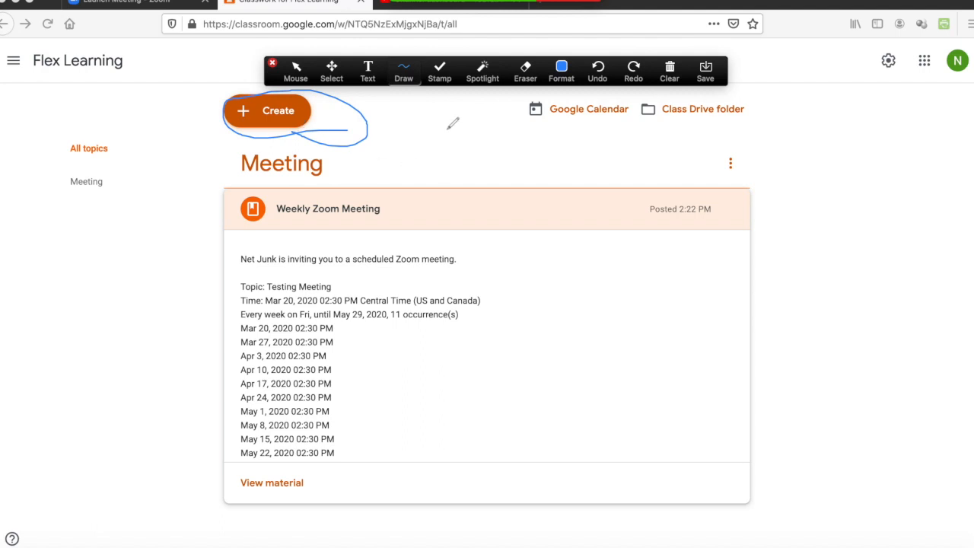
left_click(525, 76)
left_click_drag(403, 135, 428, 157)
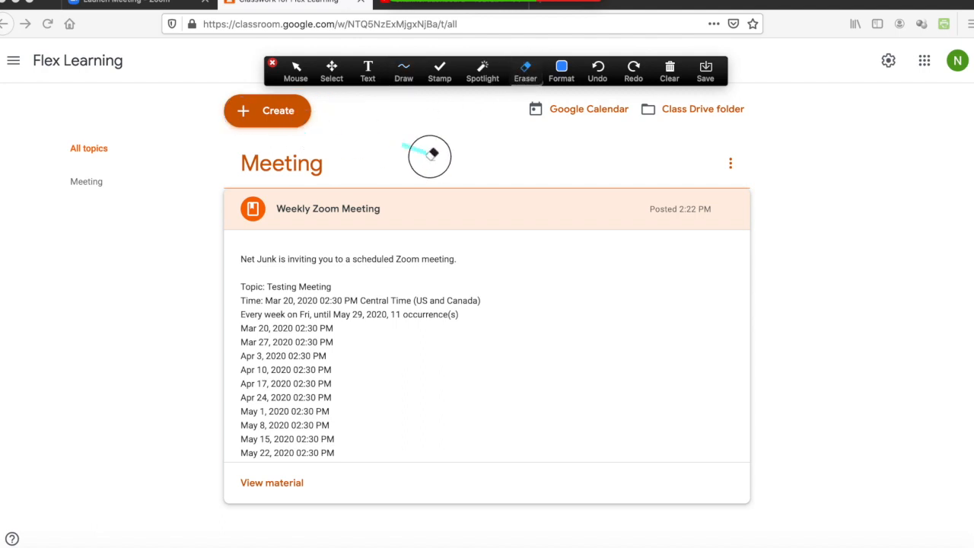
Step: Place a red heart stamp beside the Meeting heading and close the annotation tools
left_click(440, 73)
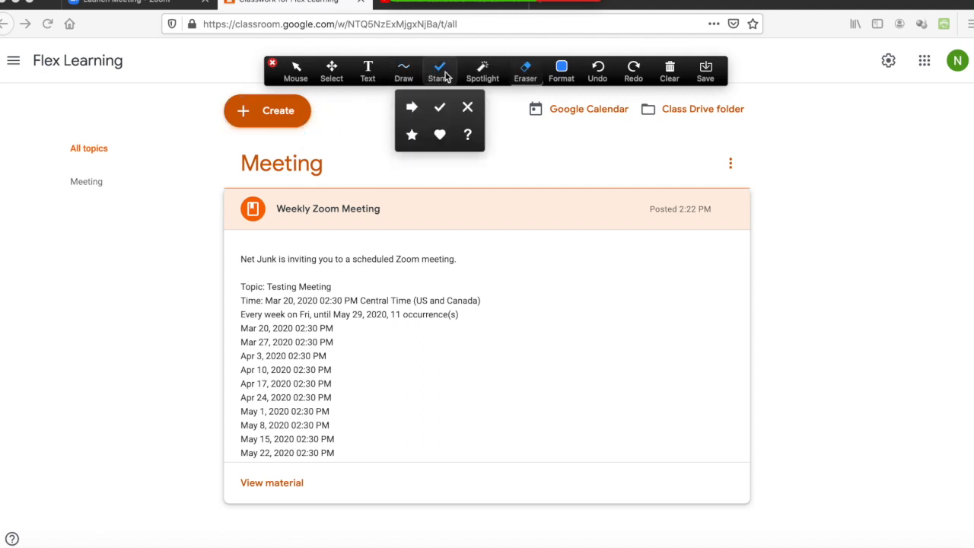
left_click(440, 135)
left_click(320, 152)
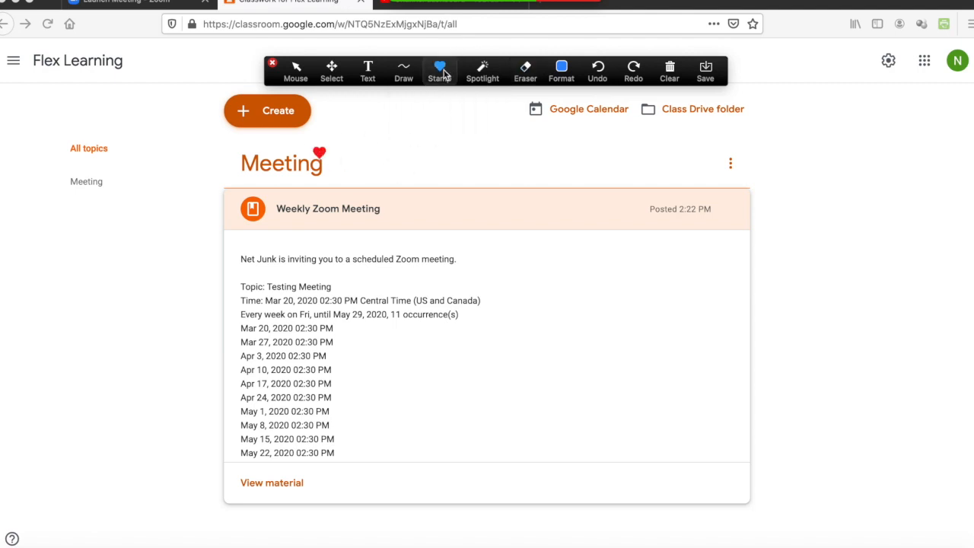
left_click(343, 76)
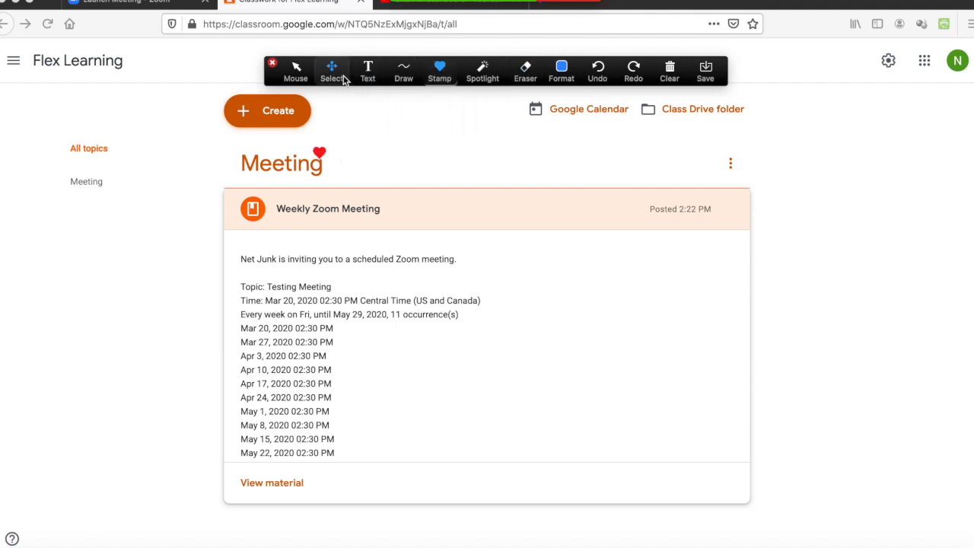
left_click(272, 63)
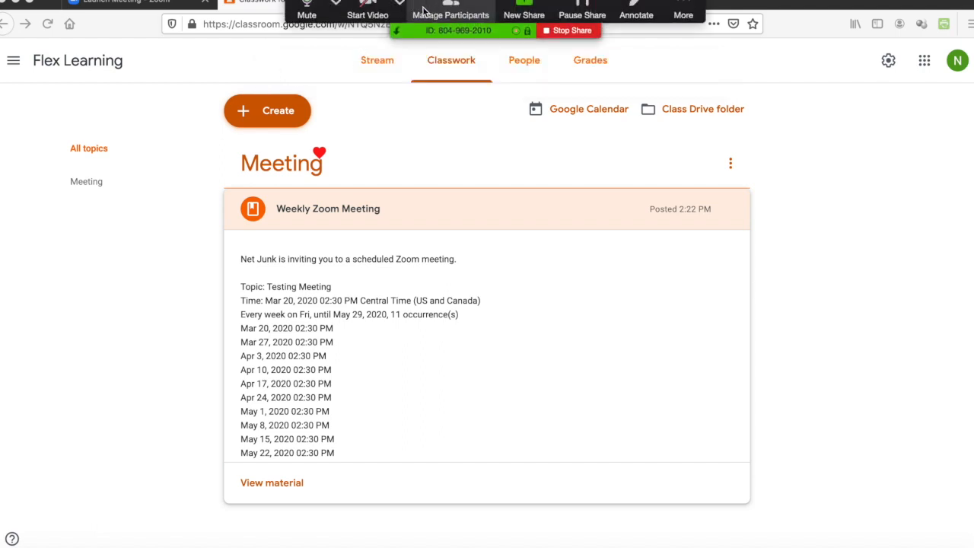
Step: Stop sharing the Firefox window and dismiss the share picker without sharing anything
left_click(525, 14)
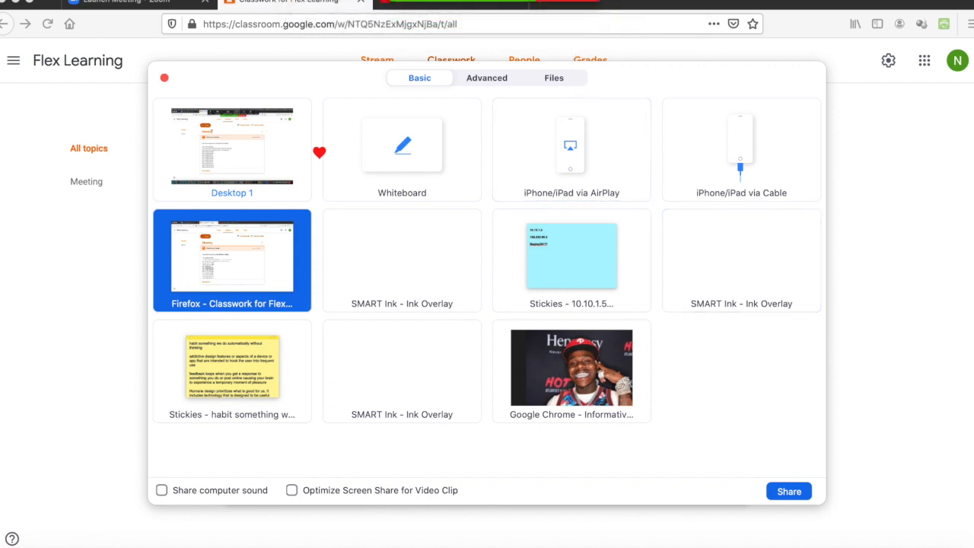
left_click(564, 3)
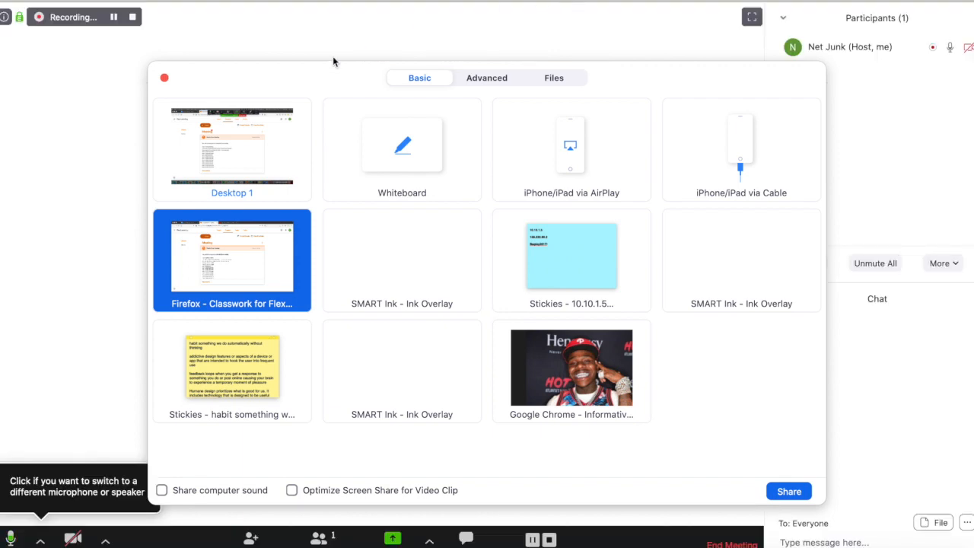
left_click(164, 80)
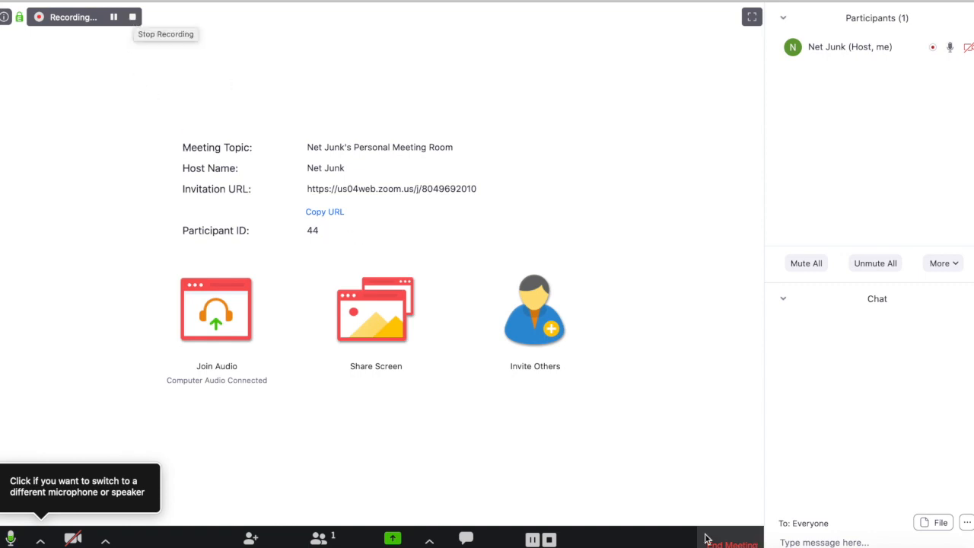
Step: End the meeting for all participants so the recording converts to zoom_0.mp4
left_click(729, 545)
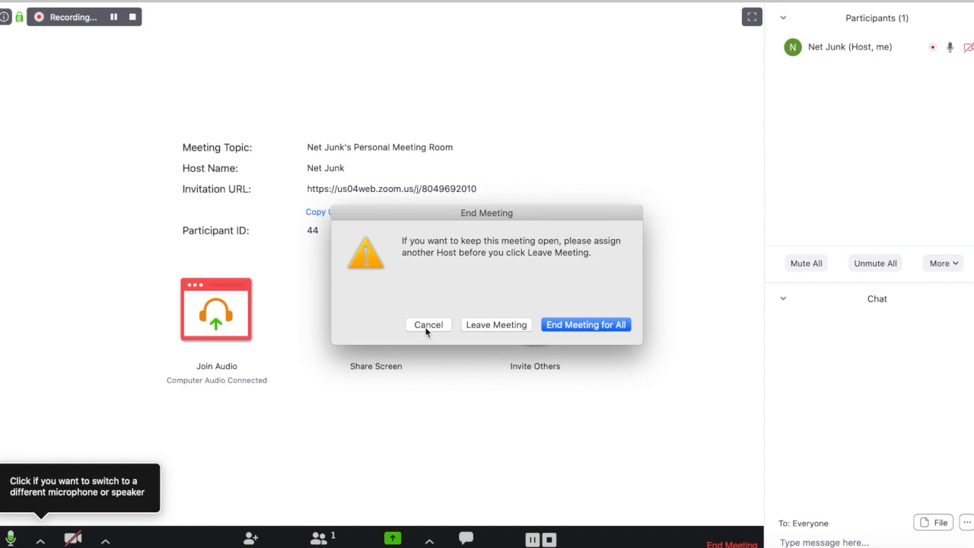
left_click(574, 324)
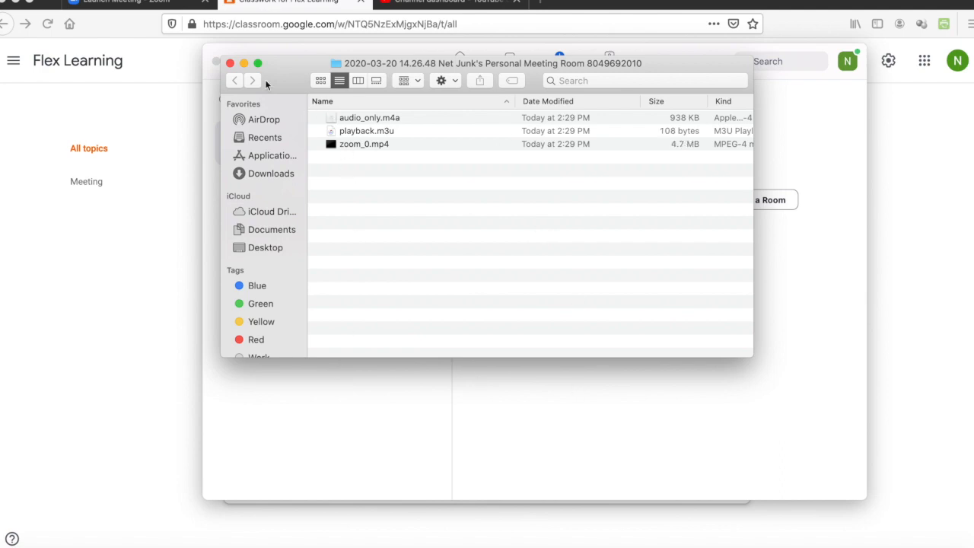
Step: Move the Finder recording folder lower, minimize Zoom, and switch to the YouTube Studio dashboard
left_click_drag(276, 62, 277, 138)
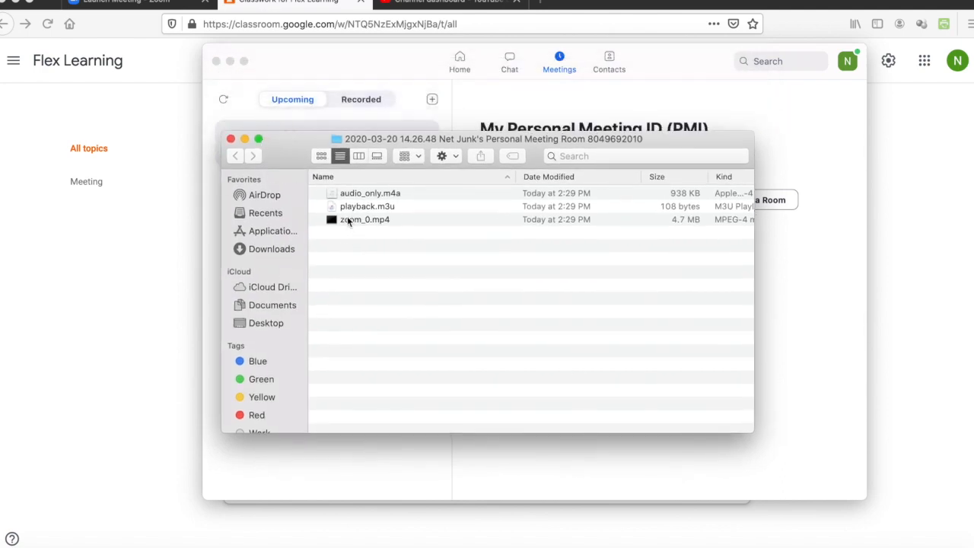
left_click(230, 60)
left_click(417, 4)
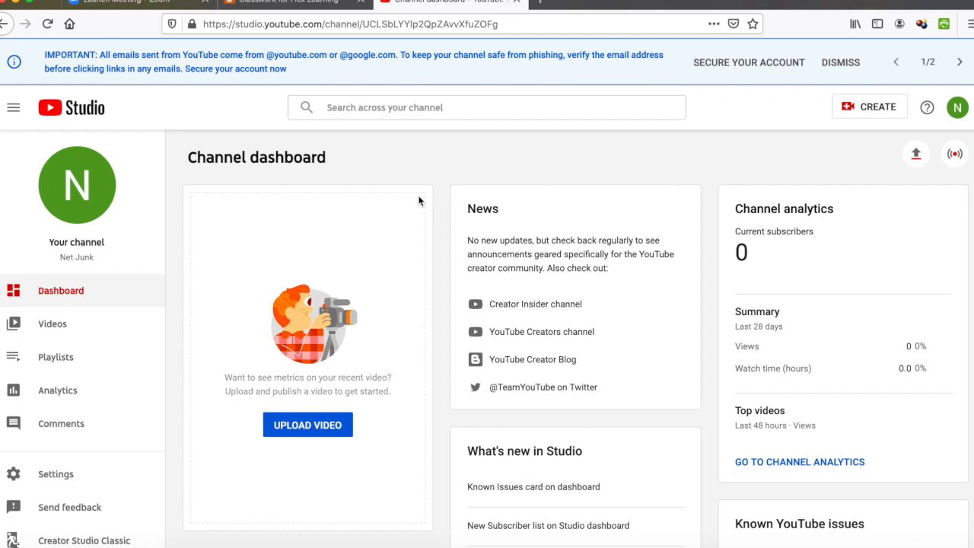
Step: Upload zoom_0.mp4 from Documents > Zoom > 2020-03-20 14.26.48 to YouTube Studio
left_click(325, 427)
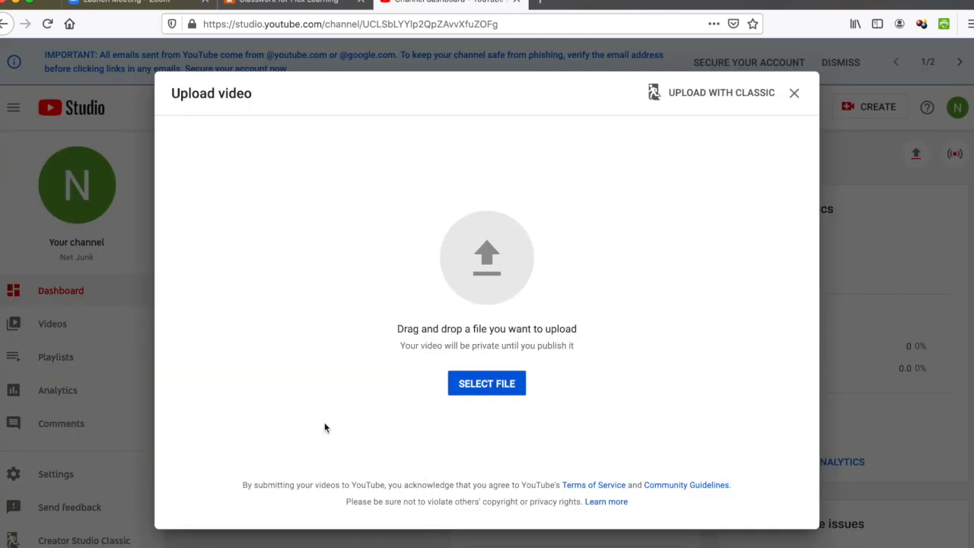
left_click(487, 382)
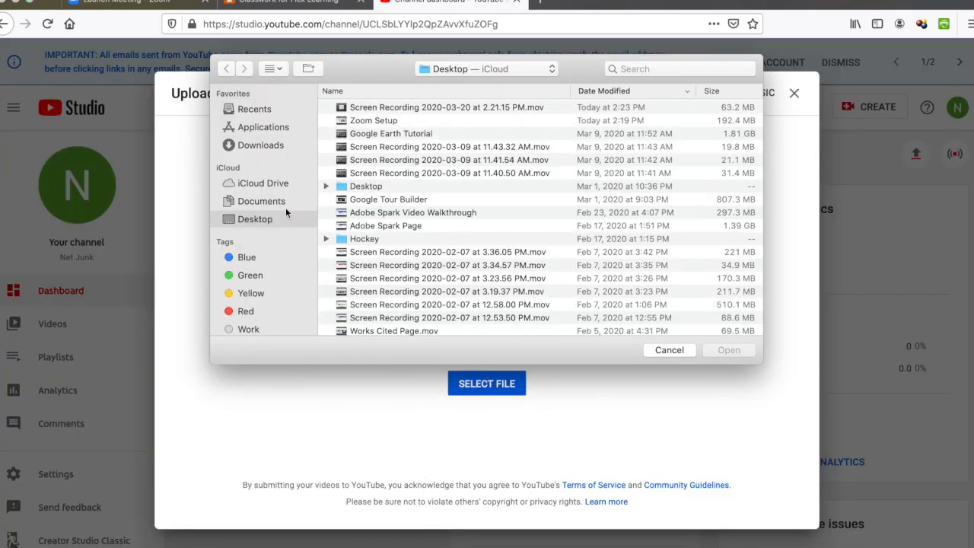
left_click(278, 202)
left_click(360, 108)
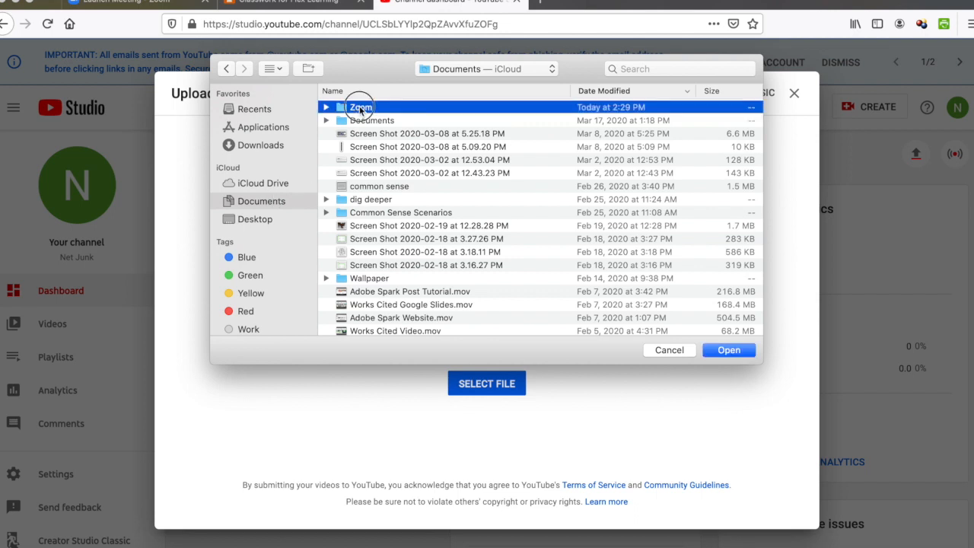
double_click(360, 108)
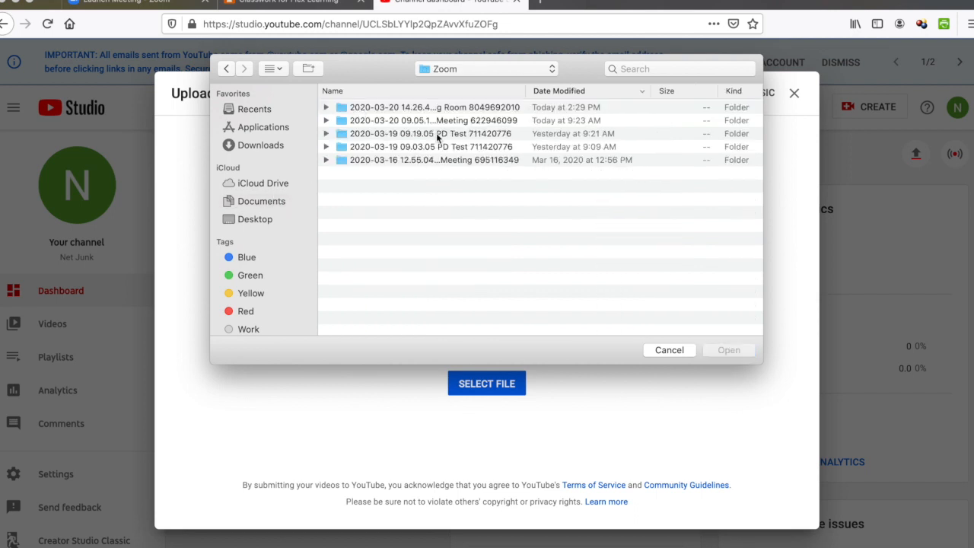
double_click(419, 108)
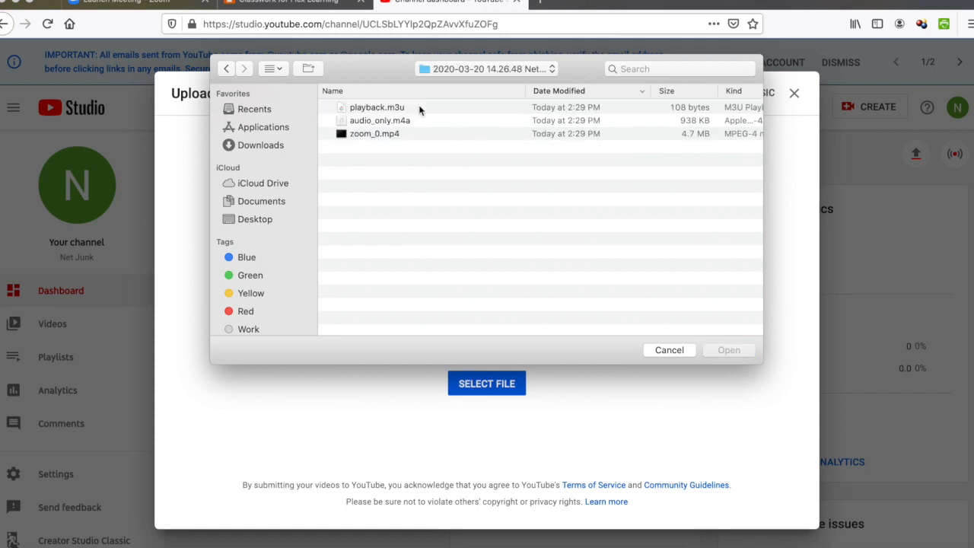
left_click(380, 133)
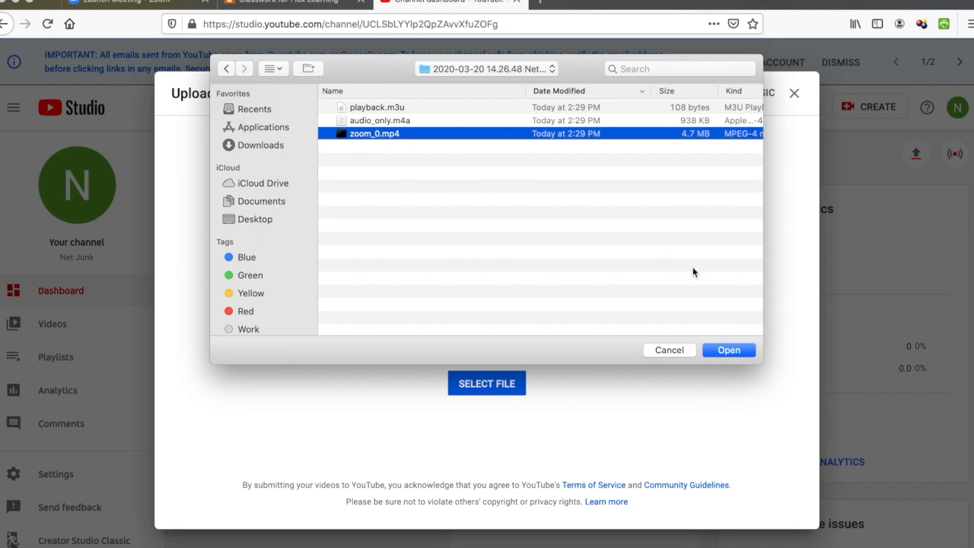
left_click(732, 349)
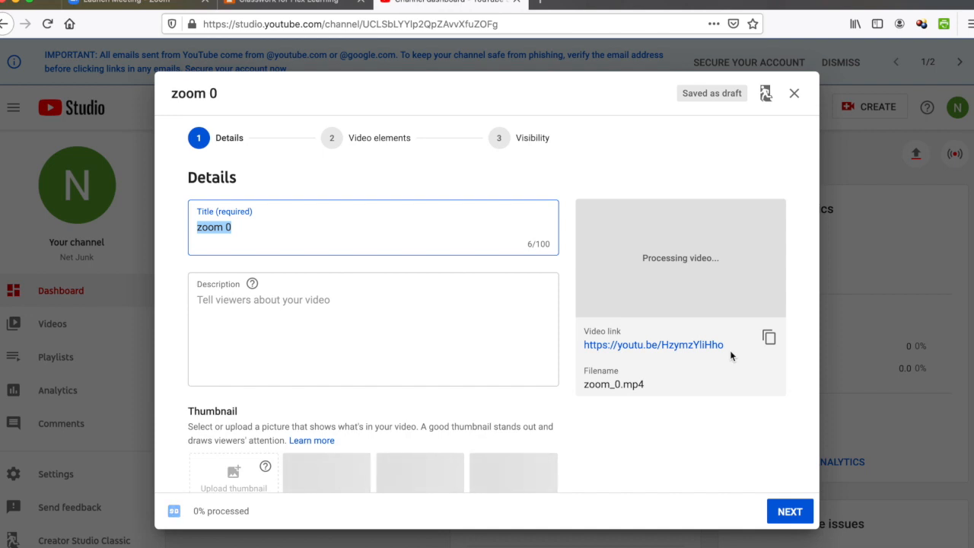
Step: Title the video 'Zoom Test Video' and mark it as not made for kids
type("Test V")
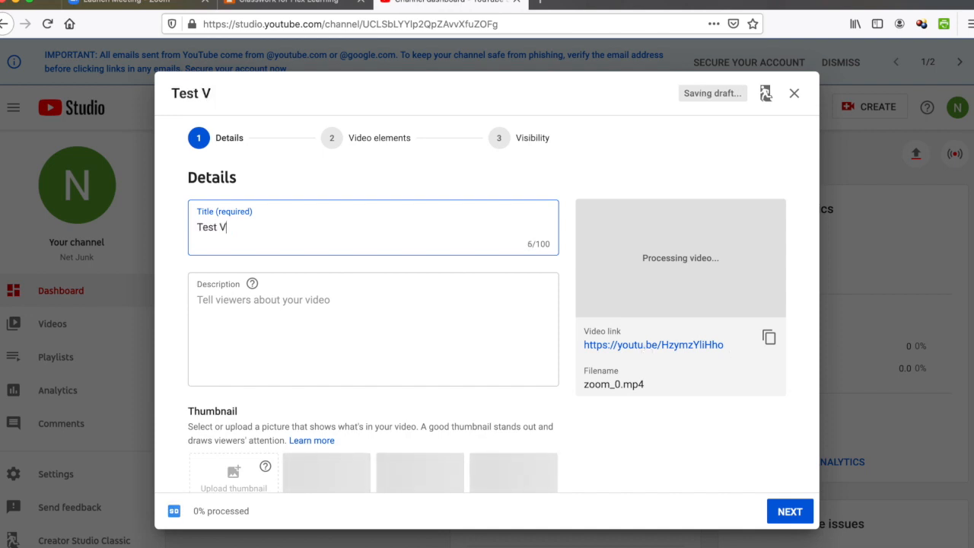
type("ideo")
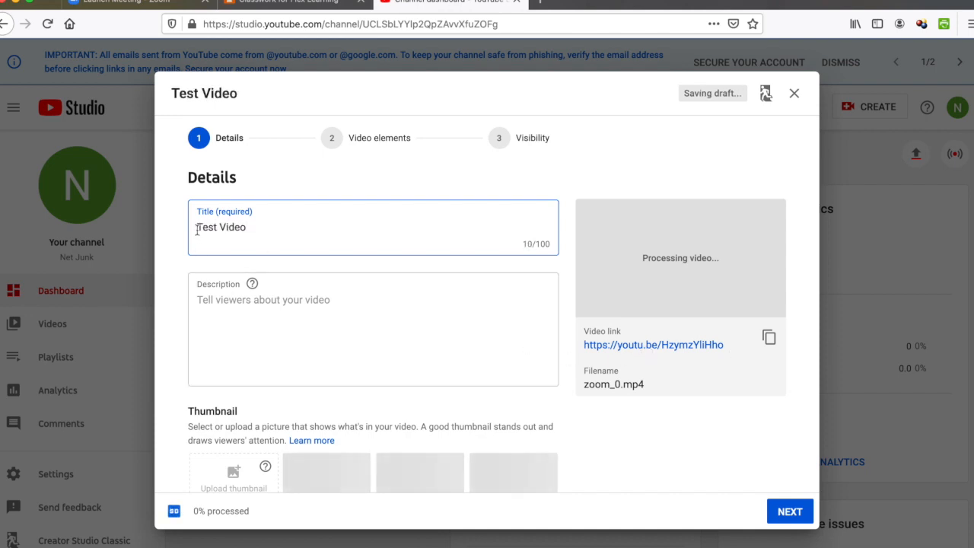
left_click(198, 228)
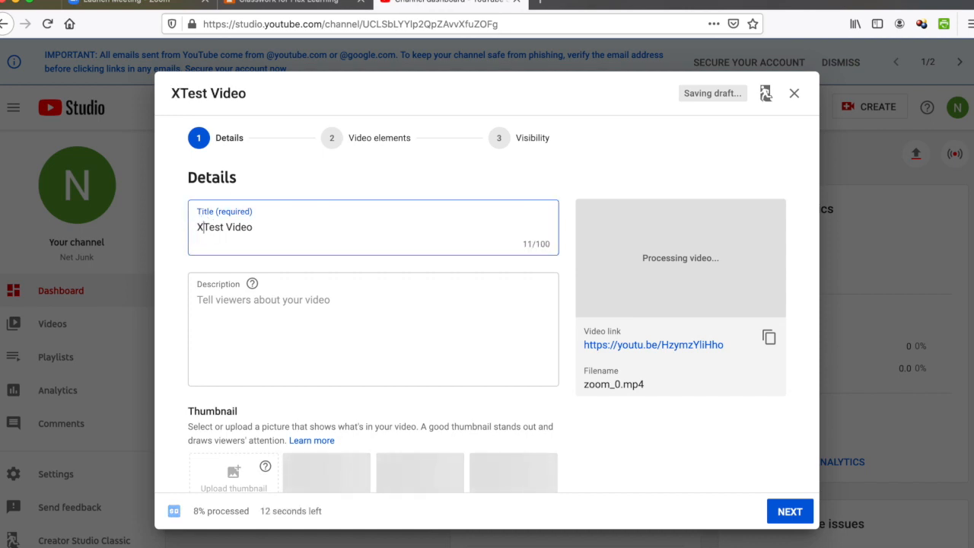
type("Zoom")
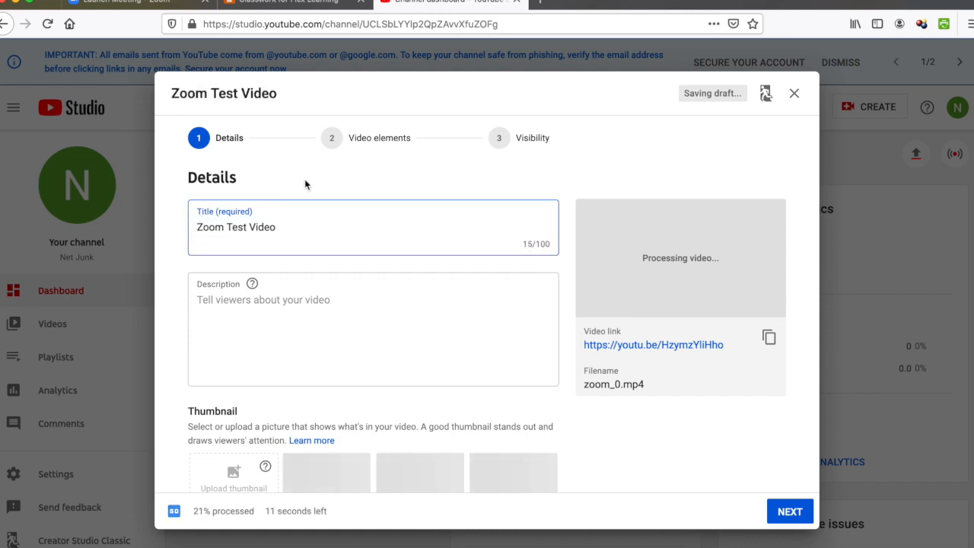
scroll(361, 306, "down", 1)
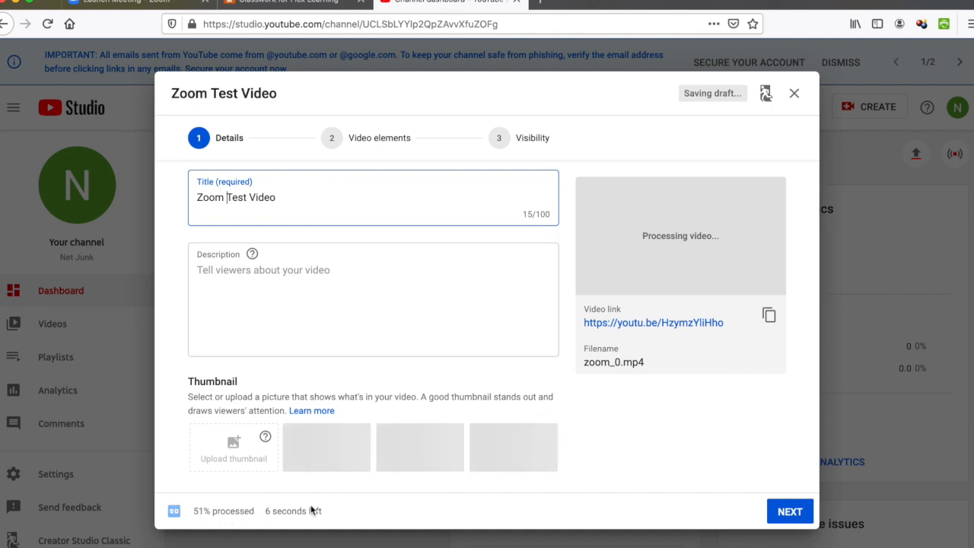
scroll(344, 404, "down", 2)
scroll(344, 404, "down", 6)
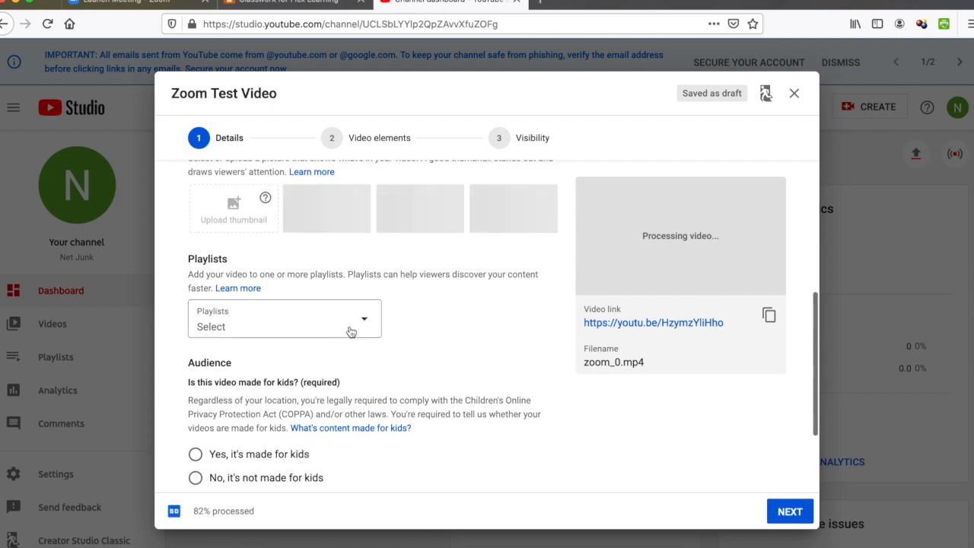
scroll(348, 331, "down", 2)
left_click(246, 415)
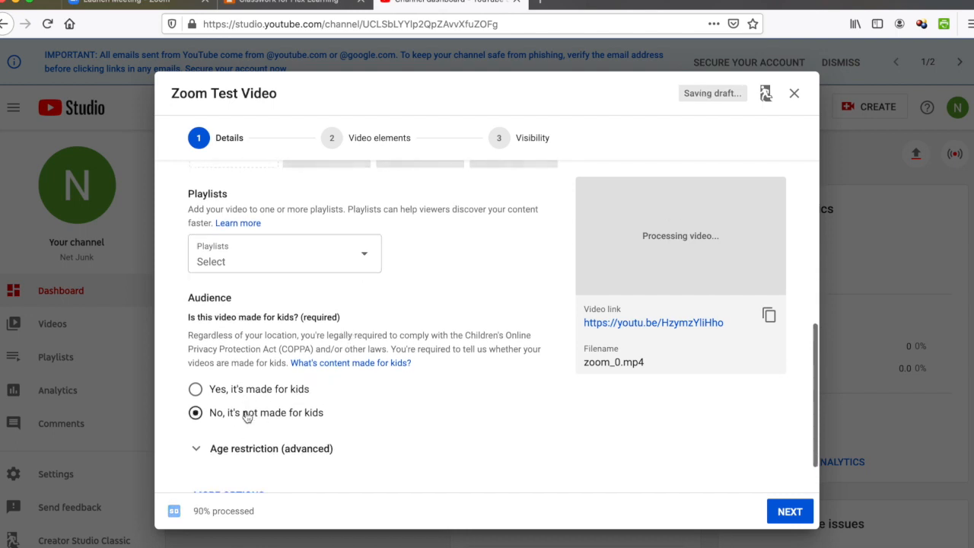
left_click(197, 449)
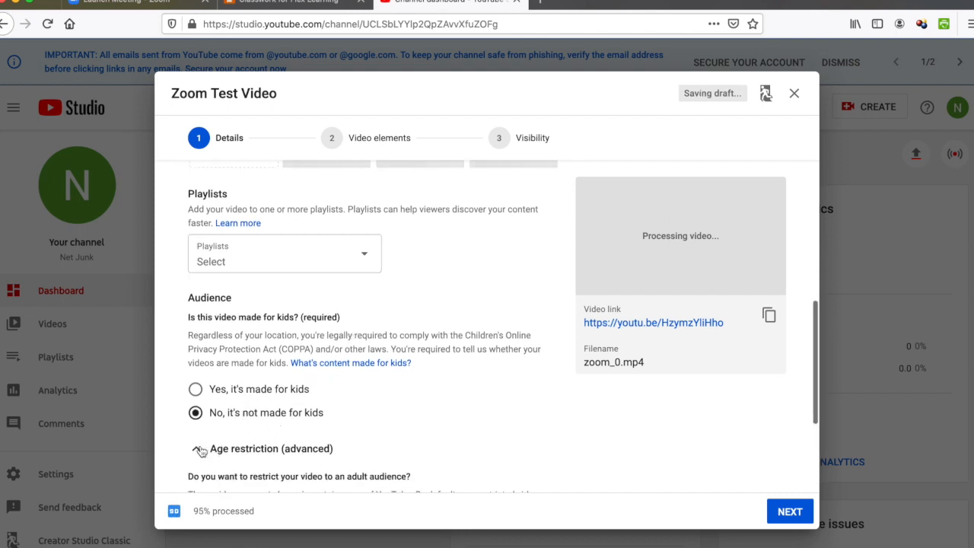
Step: Set the video language to English and certify it never aired on U.S. television
scroll(199, 451, "down", 5)
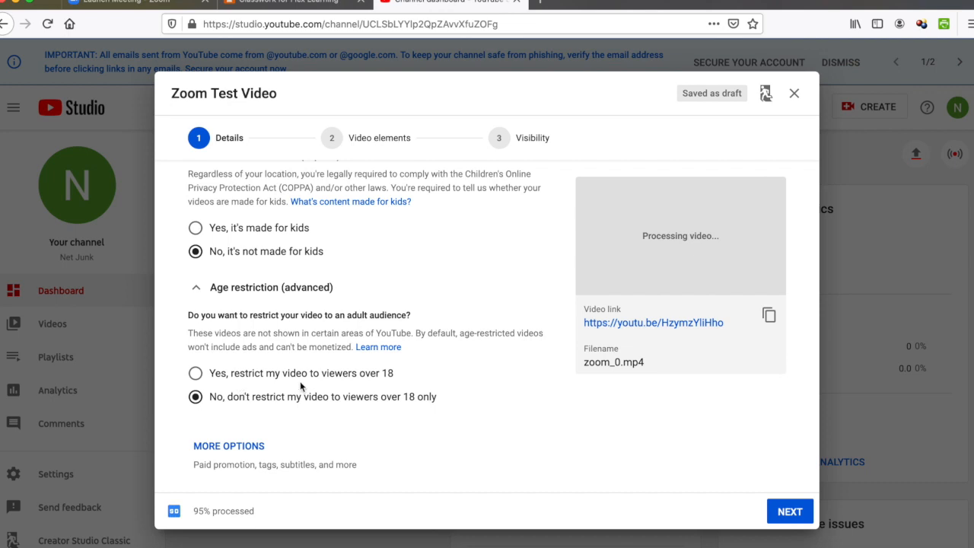
left_click(254, 449)
scroll(254, 448, "down", 5)
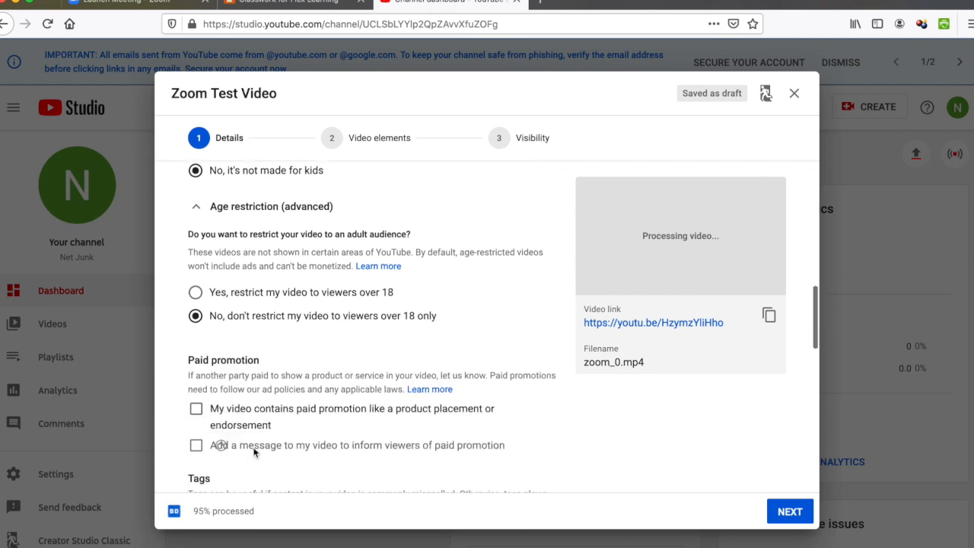
scroll(254, 447, "down", 3)
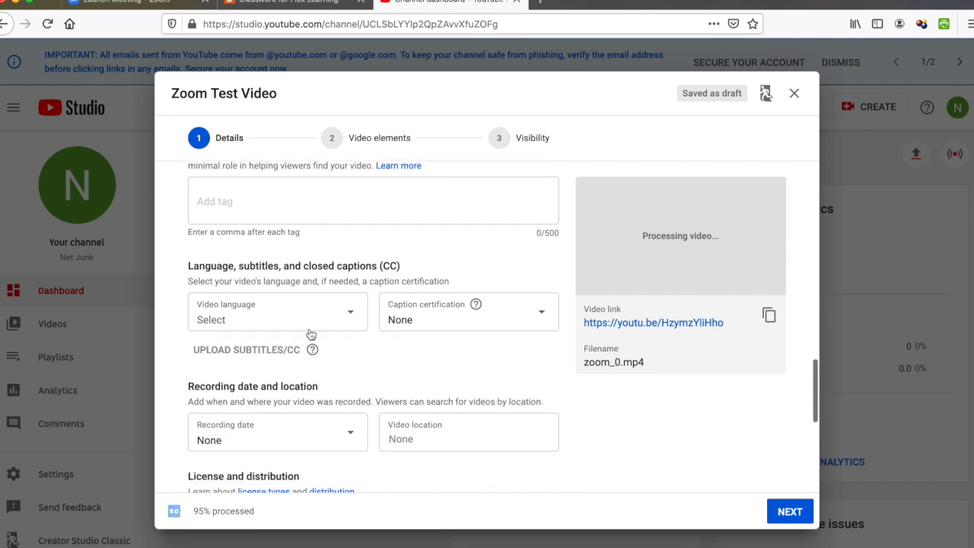
left_click(311, 326)
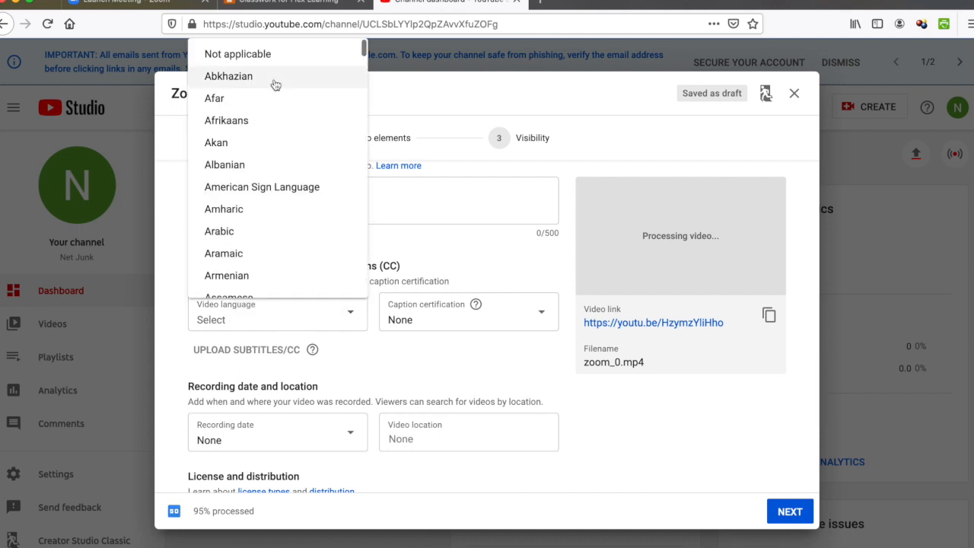
scroll(271, 141, "down", 3)
scroll(271, 142, "down", 10)
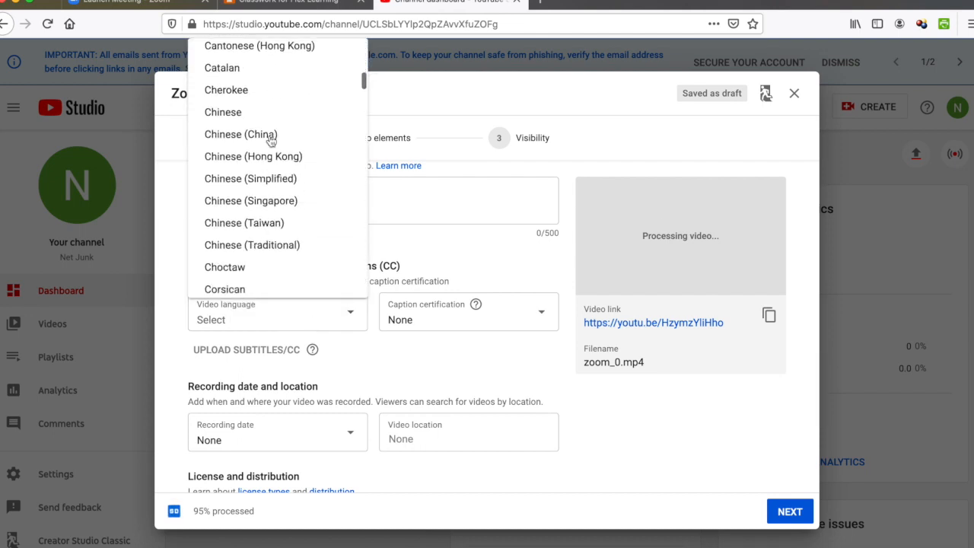
scroll(271, 142, "down", 1)
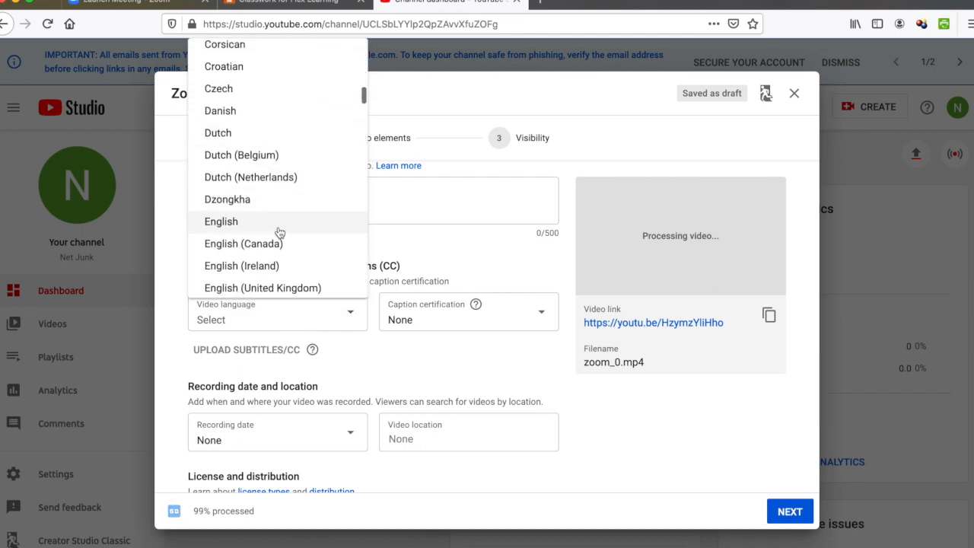
left_click(278, 224)
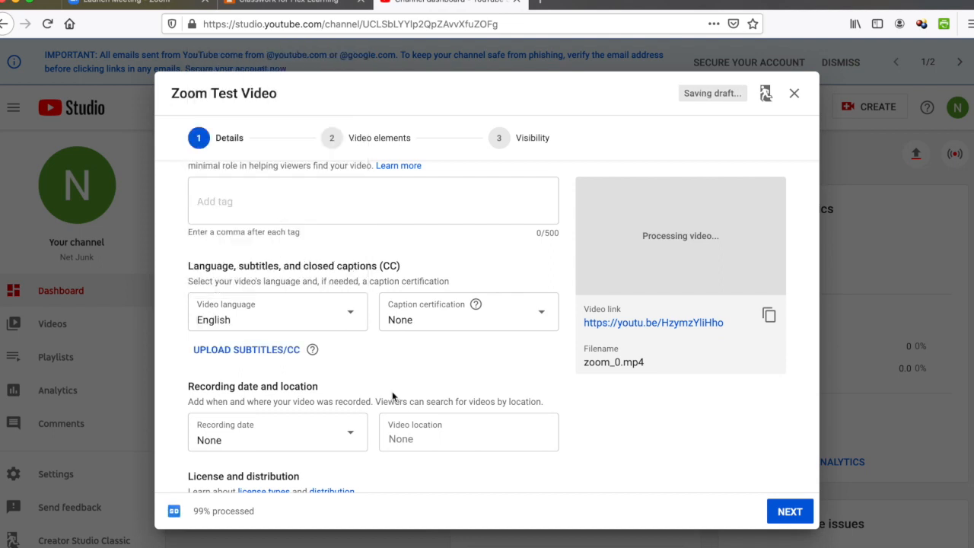
scroll(391, 343, "down", 2)
left_click(435, 247)
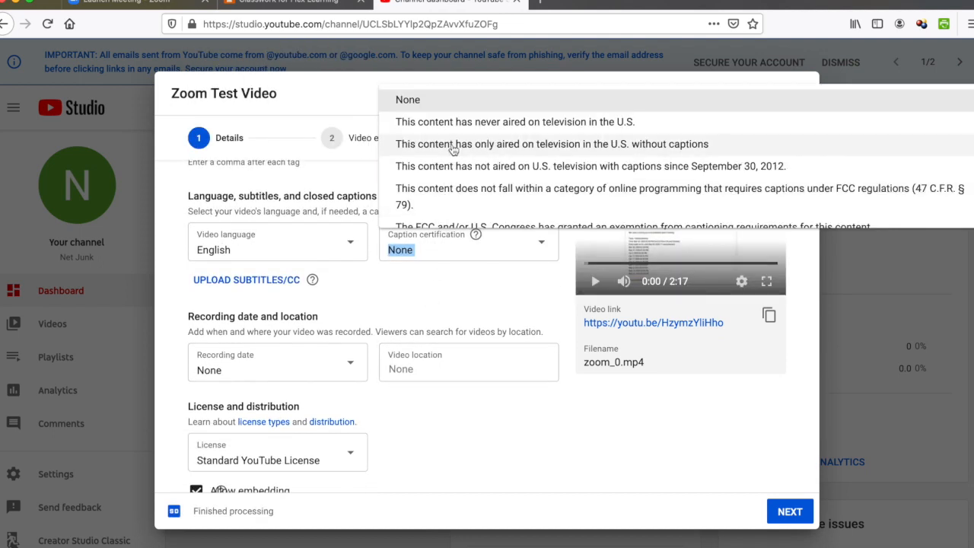
left_click(450, 121)
Step: Turn off embedding and set the video category to Education
scroll(333, 291, "down", 2)
scroll(324, 402, "down", 3)
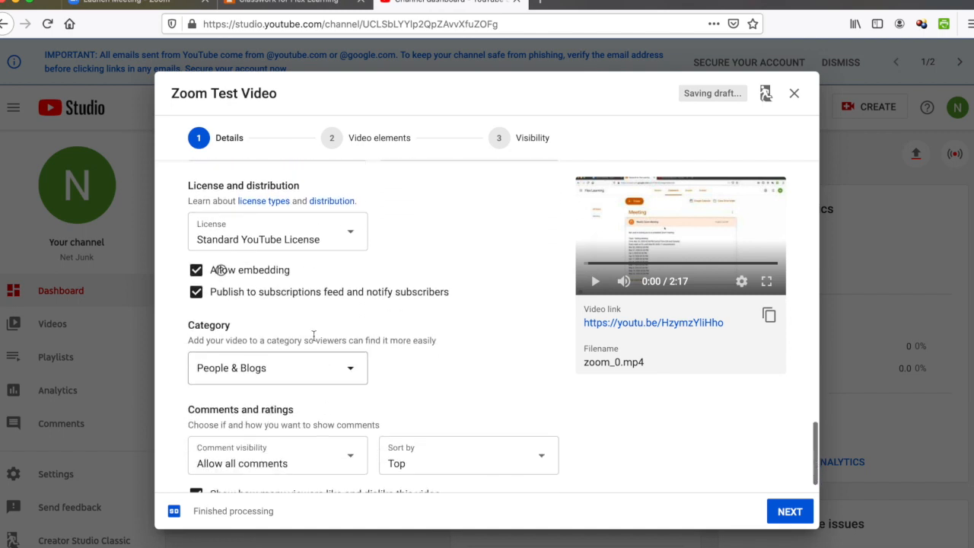
left_click(198, 273)
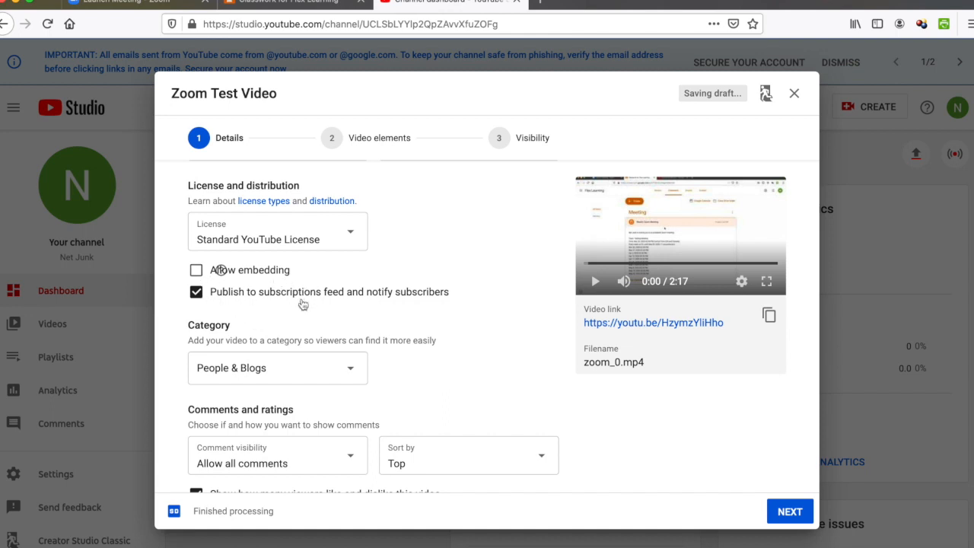
scroll(302, 305, "down", 1)
left_click(323, 337)
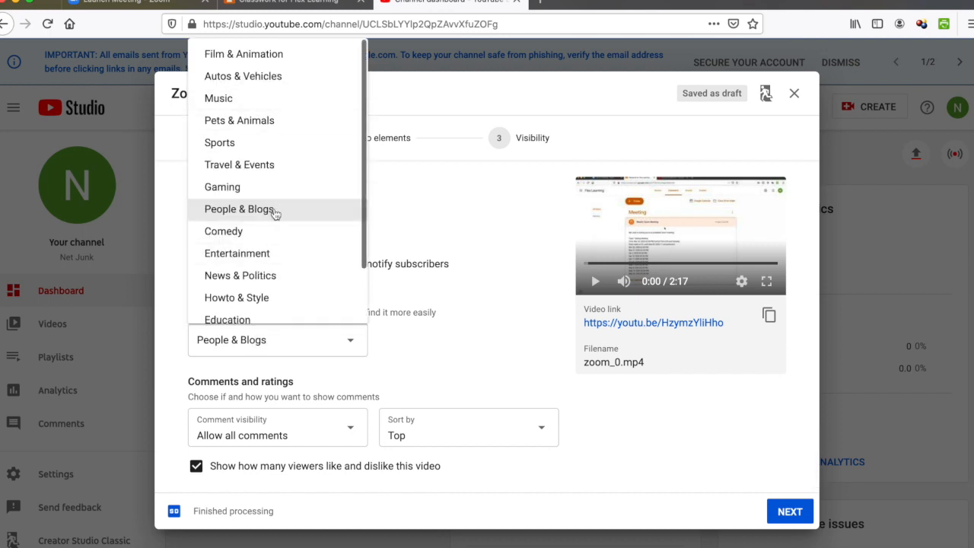
scroll(270, 187, "down", 2)
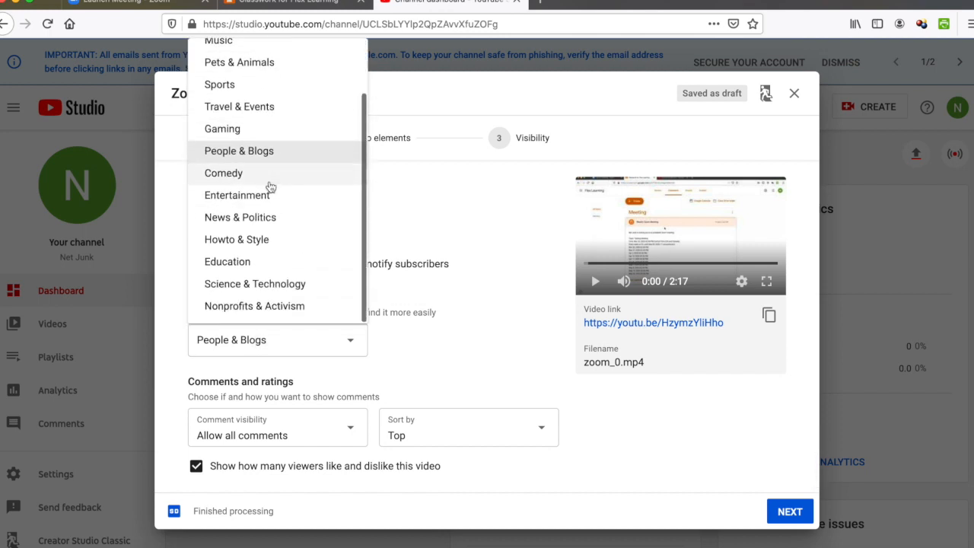
left_click(264, 266)
Step: Disable comments and hide the like and dislike counts
left_click(289, 422)
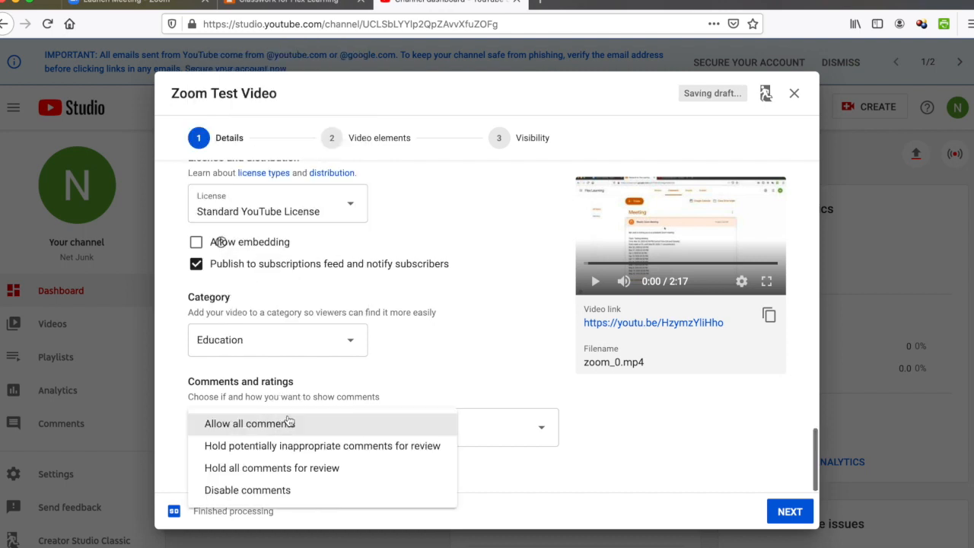
left_click(278, 491)
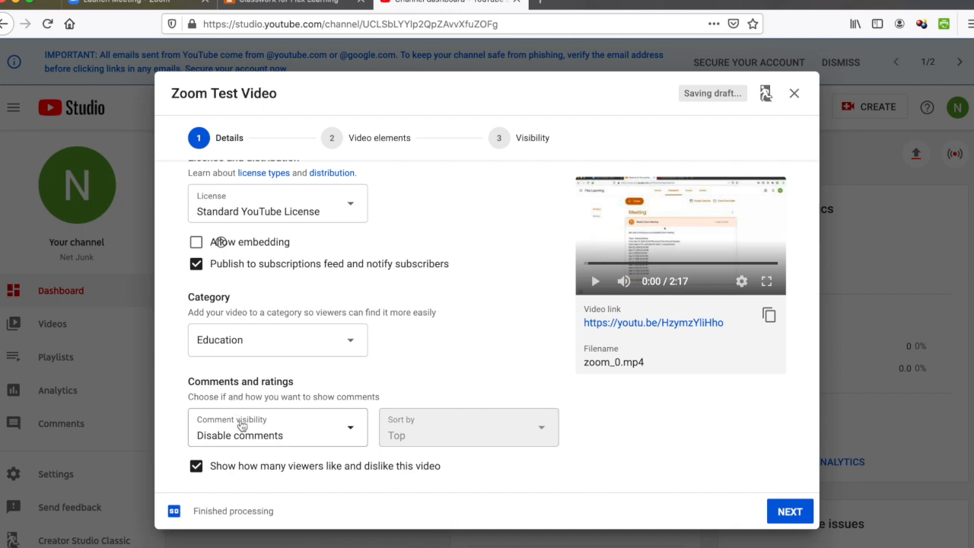
left_click(199, 472)
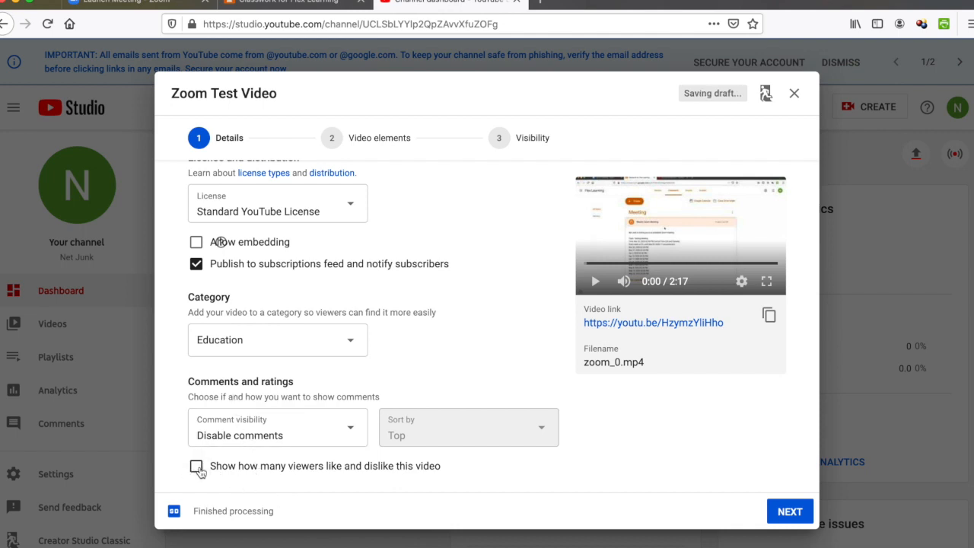
scroll(338, 304, "up", 10)
scroll(337, 299, "down", 2)
scroll(336, 298, "down", 1)
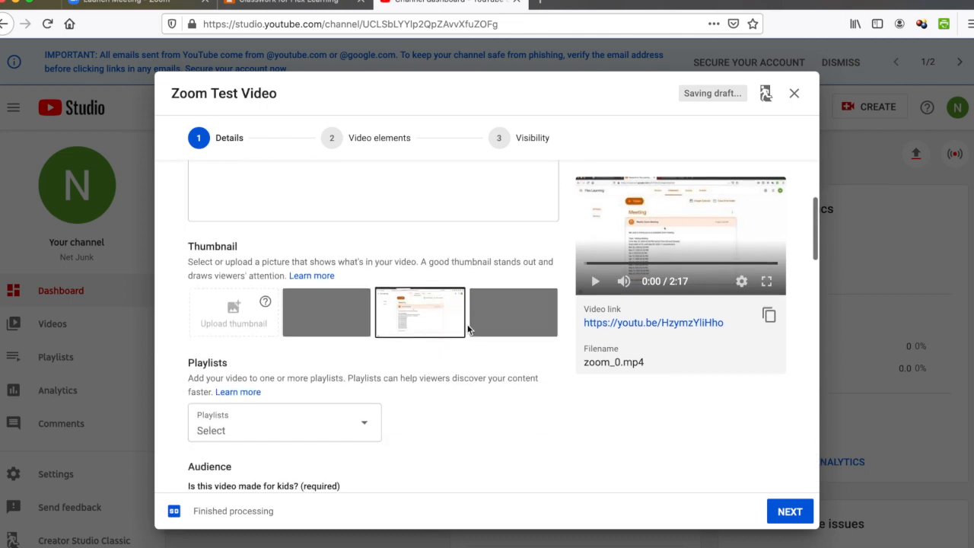
Step: Try several auto-generated thumbnails, settle on one, and proceed to the Visibility step
left_click(351, 324)
left_click(403, 317)
left_click(508, 315)
left_click(423, 318)
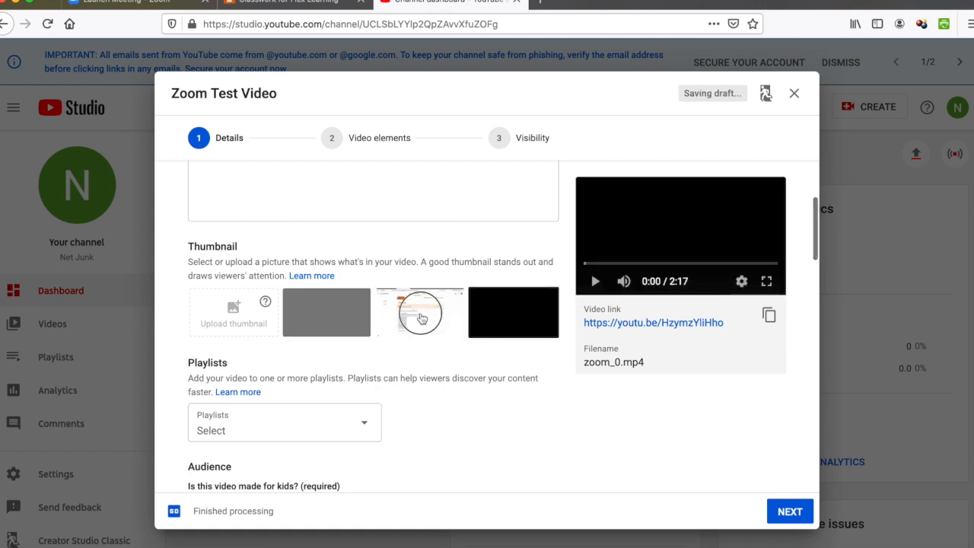
scroll(457, 258, "up", 3)
left_click(524, 143)
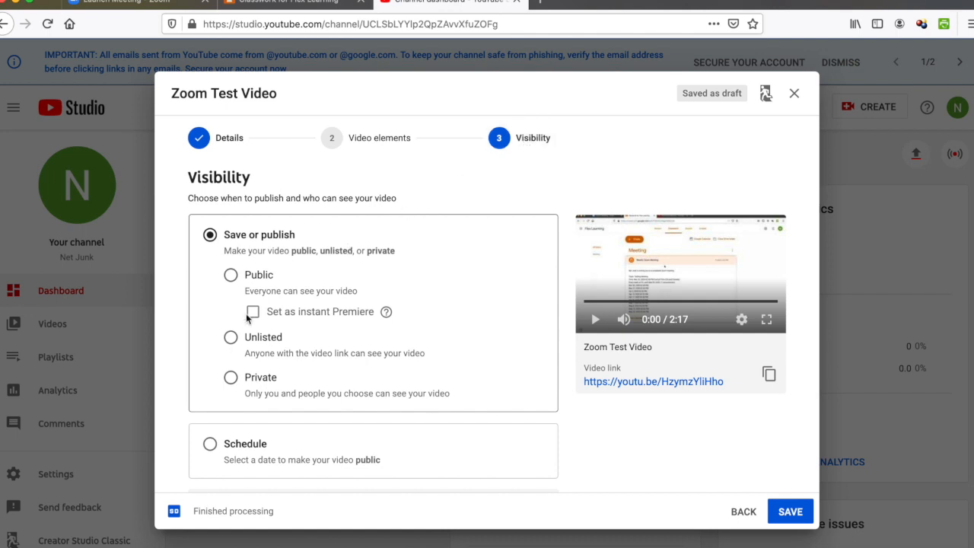
Step: Set Zoom Test Video to Unlisted and save to publish it
left_click(231, 339)
left_click(778, 511)
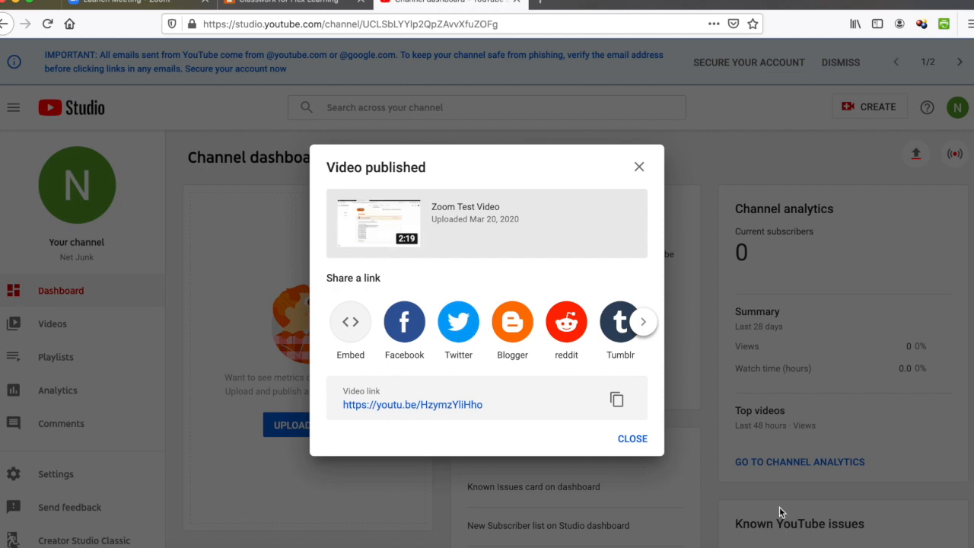
Step: Copy Zoom Test Video's link from the Video published dialog, then go to Classroom
scroll(576, 345, "right", 5)
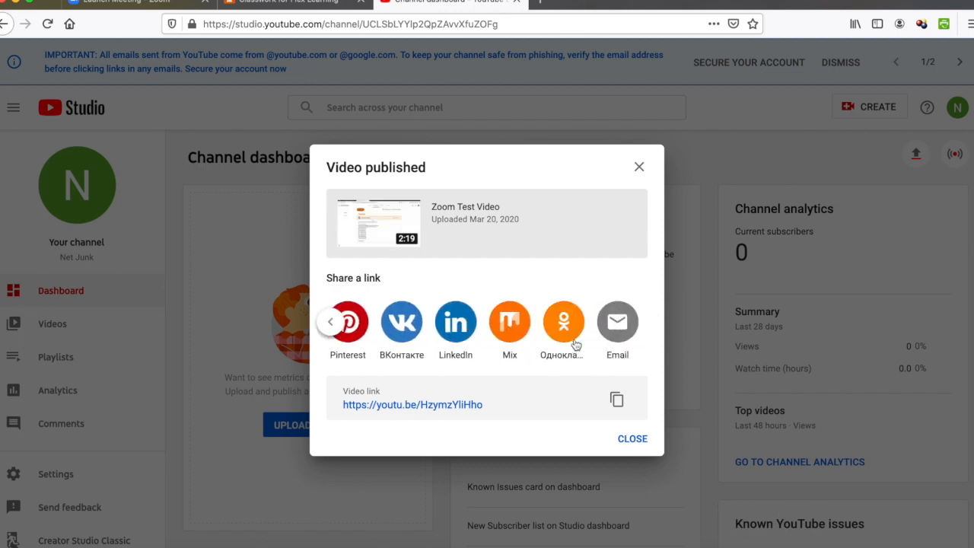
scroll(576, 345, "left", 5)
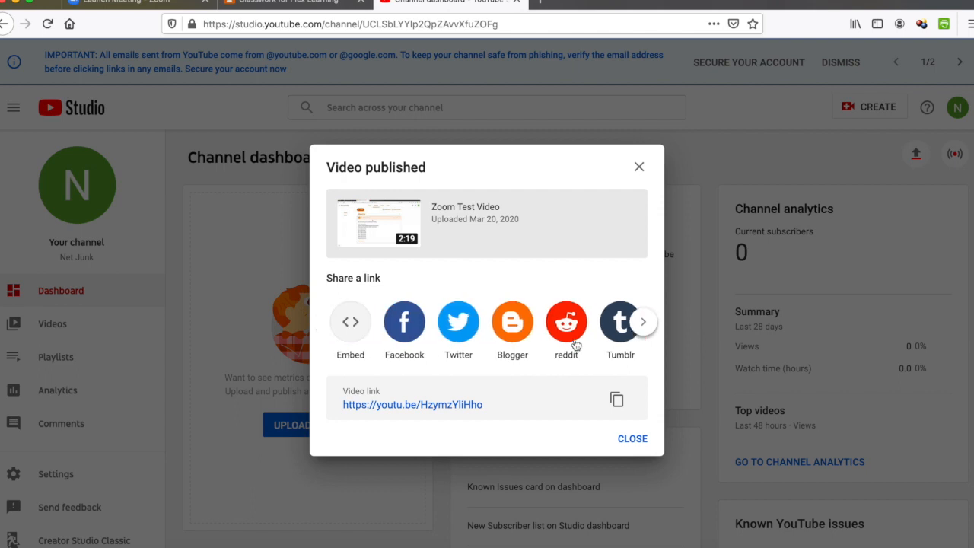
left_click(615, 402)
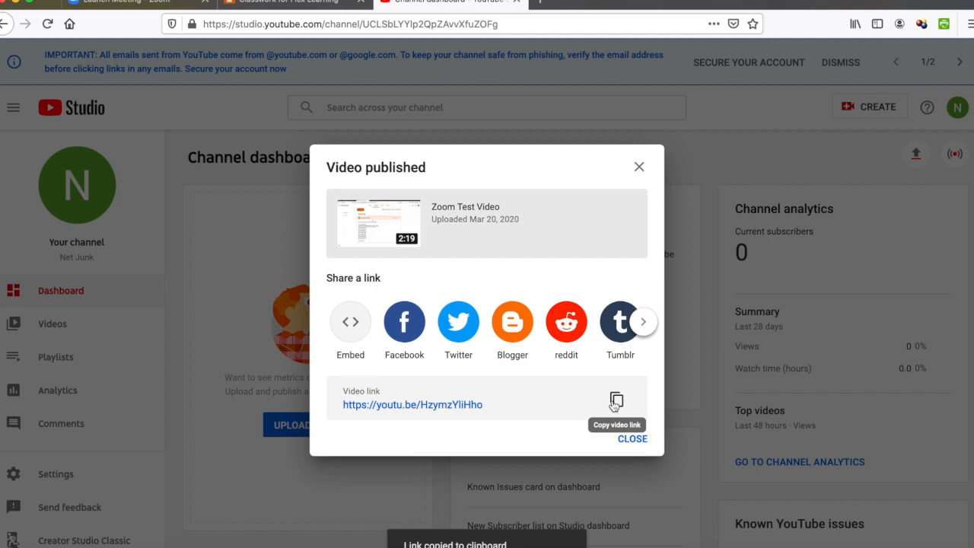
left_click(273, 3)
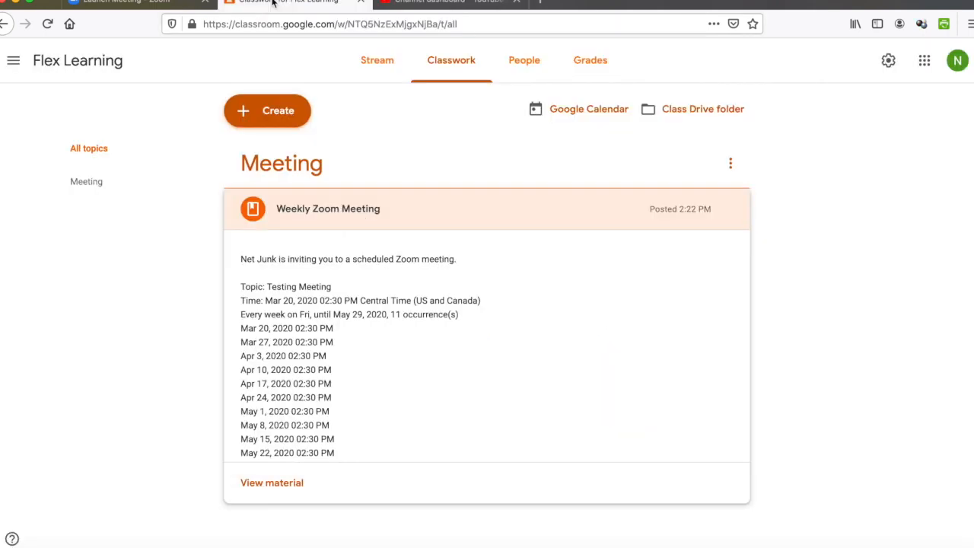
Step: Start a new Material post titled 'Zoom Meeting 3.20.20'
left_click(266, 110)
left_click(279, 216)
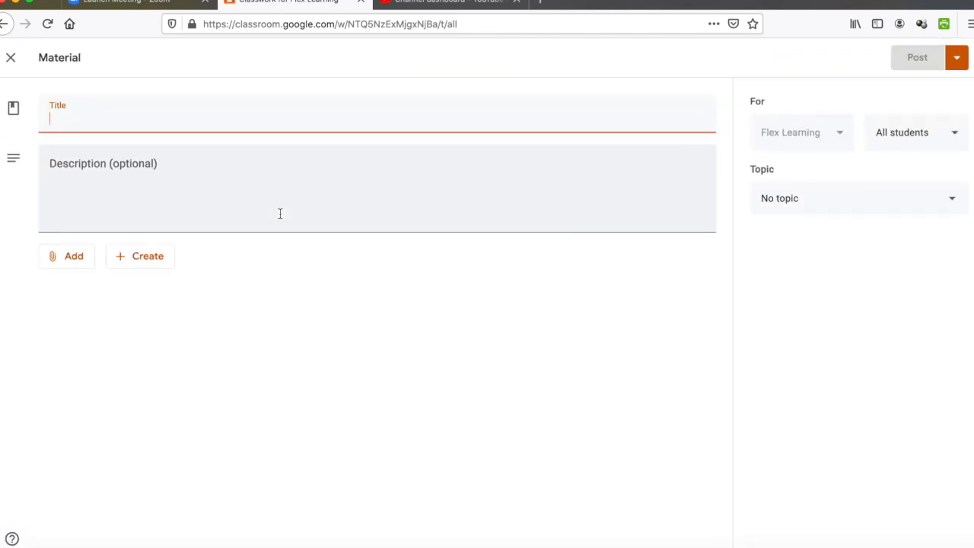
type("Zoom Meeting")
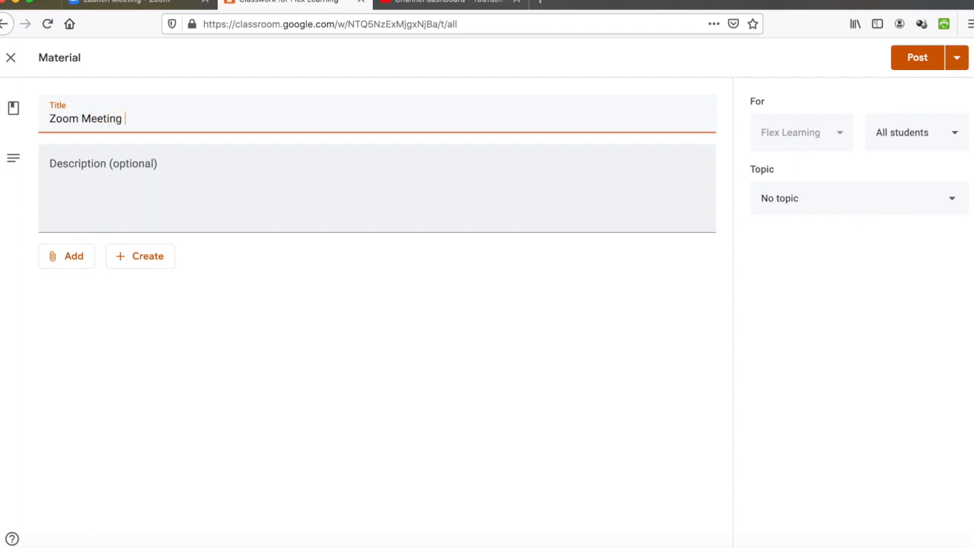
type(" 3.20.20")
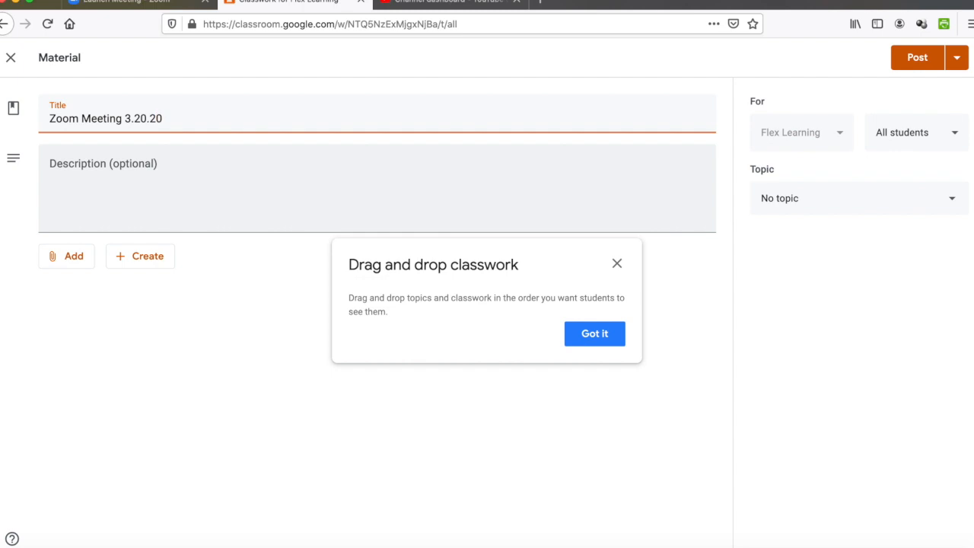
left_click(294, 178)
Step: Describe it as 'if you were unable to attend please watch this video' and choose a YouTube attachment
type("Wa")
key("BackSpace")
key("BackSpace")
type("if you were ")
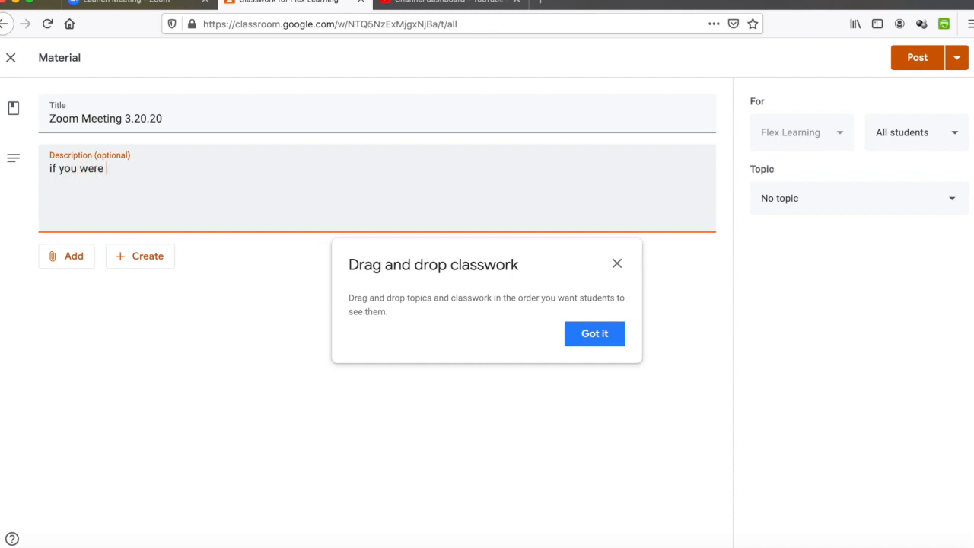
type("unable to attend please watch this video")
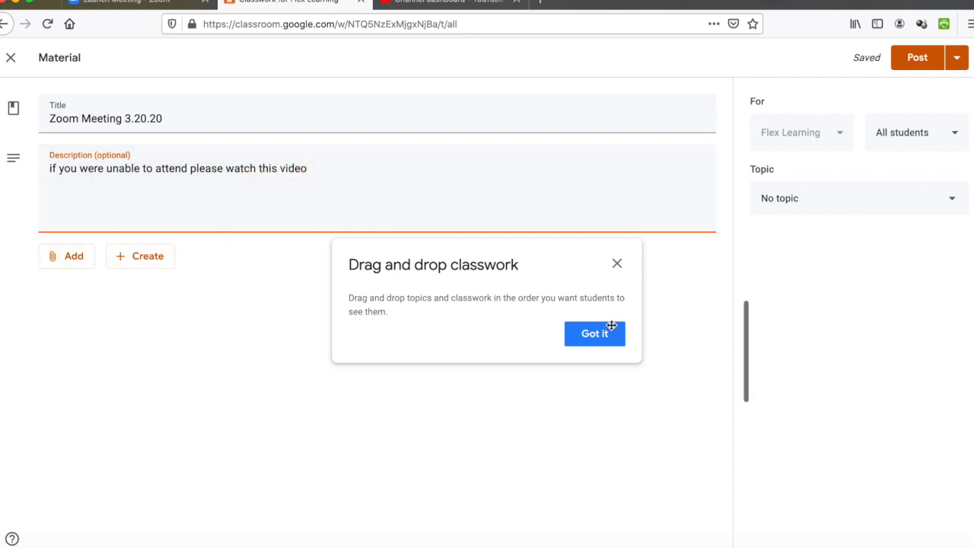
left_click(609, 329)
left_click(65, 259)
left_click(83, 349)
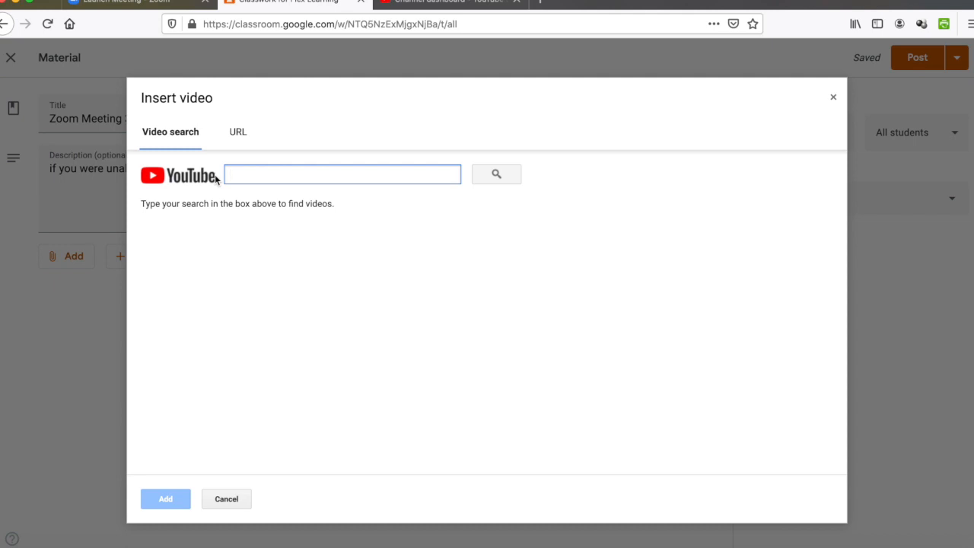
Step: Attach Zoom Test Video by pasting its YouTube link, re-copied from YouTube Studio
left_click(235, 131)
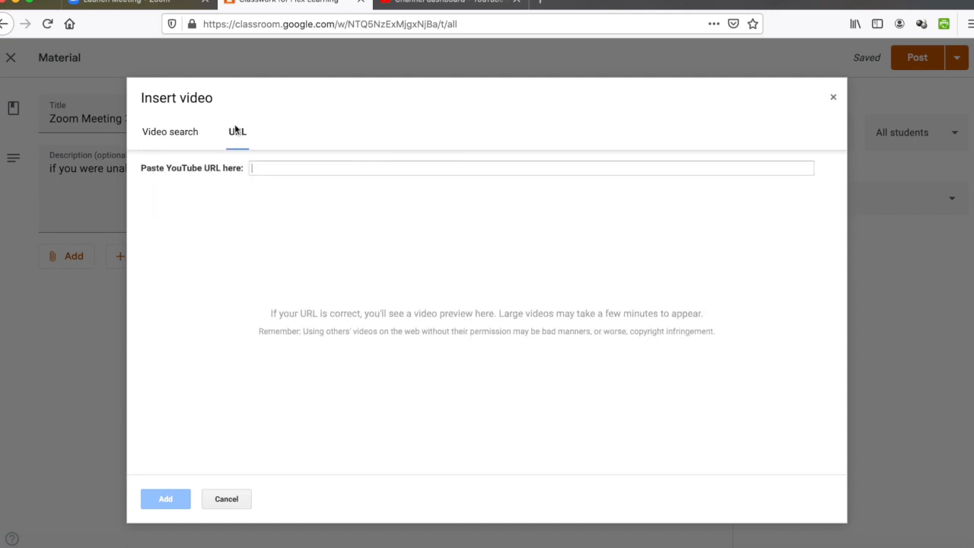
key("super+v")
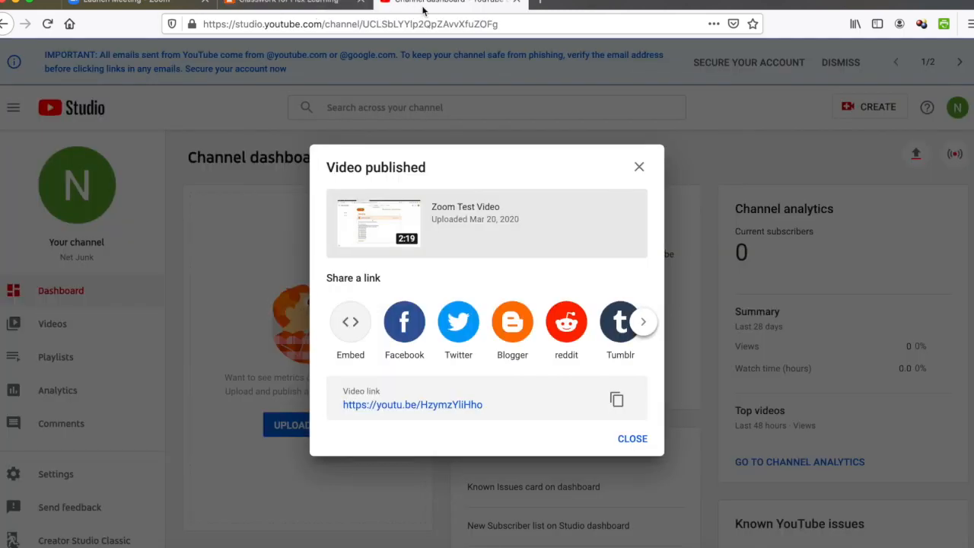
left_click(426, 8)
left_click(617, 401)
left_click(312, 2)
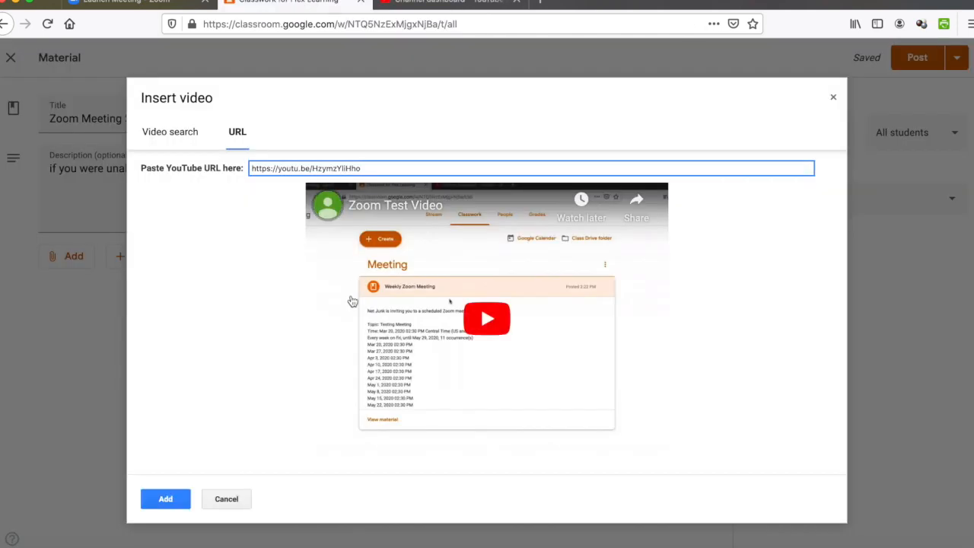
left_click(161, 499)
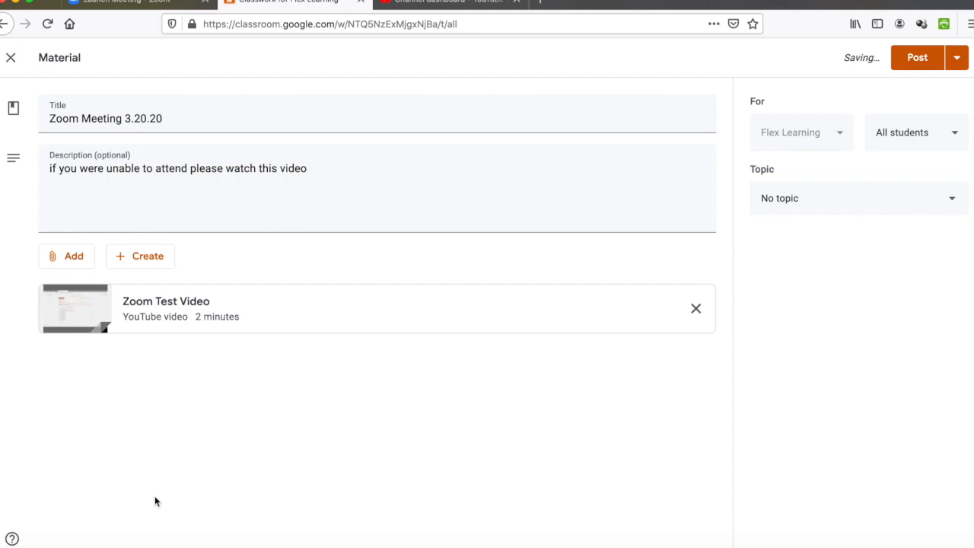
Step: File the material under Meeting, retitle it 'Zoom Meeting Recording 3.20.20', and post it
left_click(780, 202)
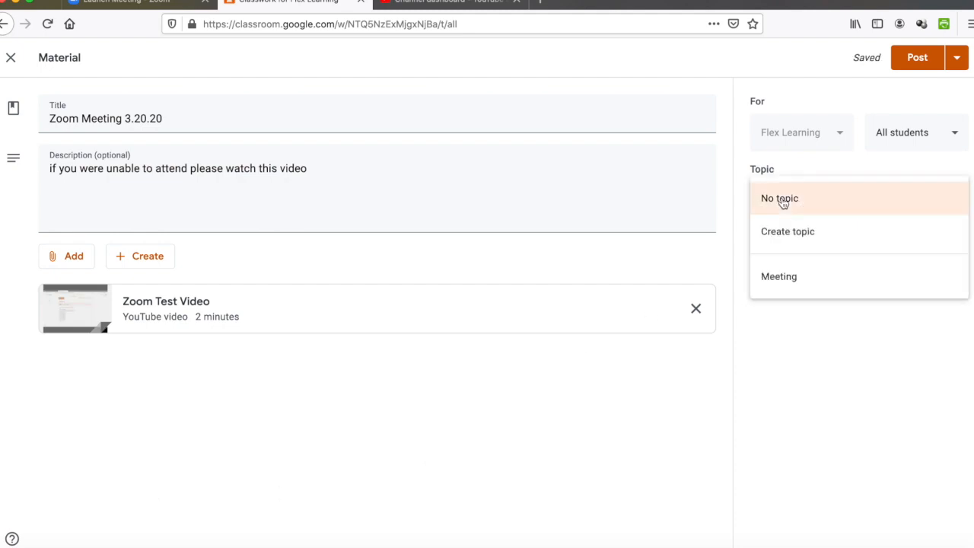
left_click(791, 276)
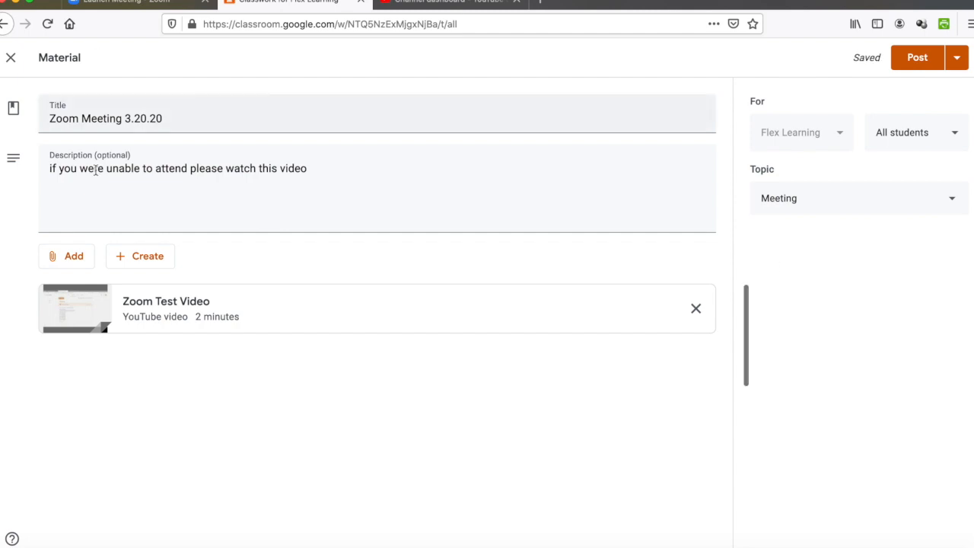
left_click(124, 118)
type("Recording")
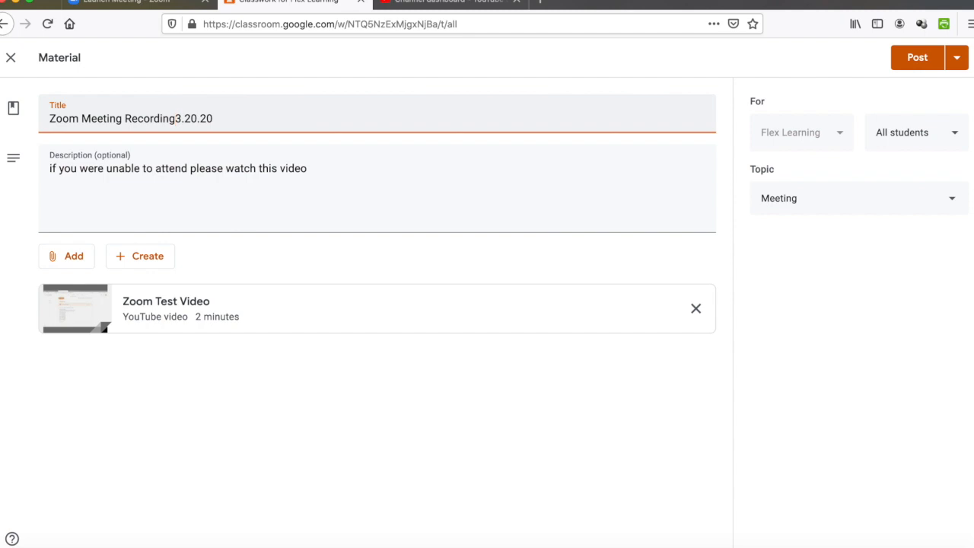
left_click(916, 57)
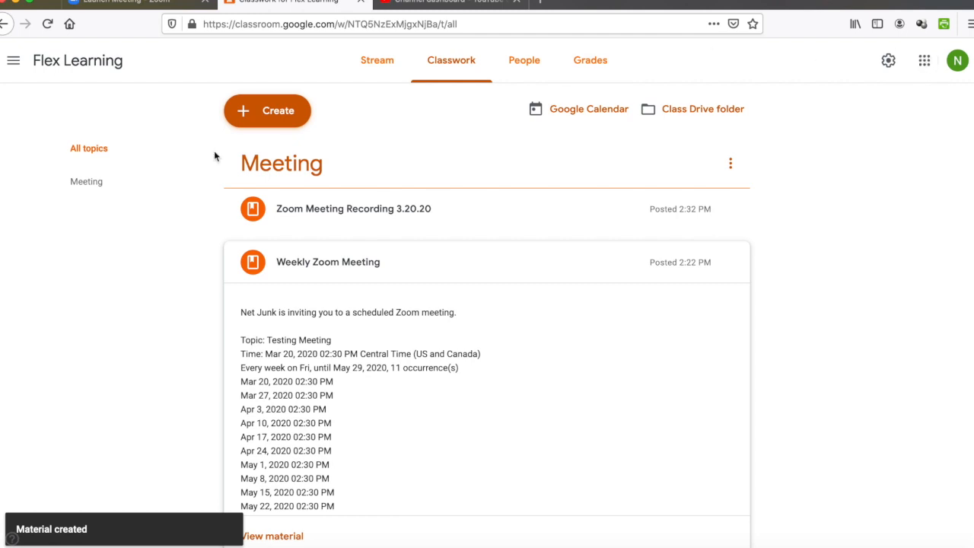
Step: Open the Meeting topic and play, pause, and close the attached Zoom Test Video
left_click(88, 195)
scroll(282, 267, "down", 5)
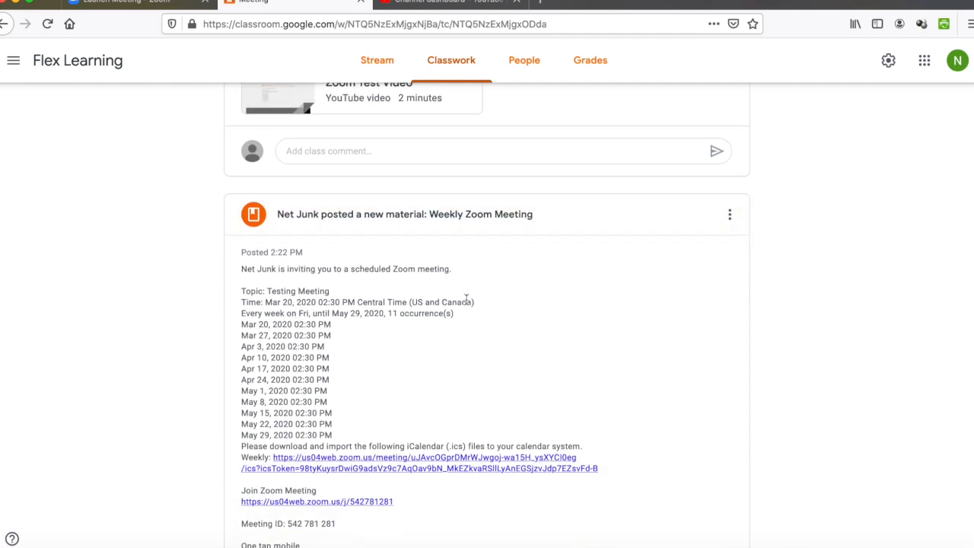
scroll(464, 309, "down", 3)
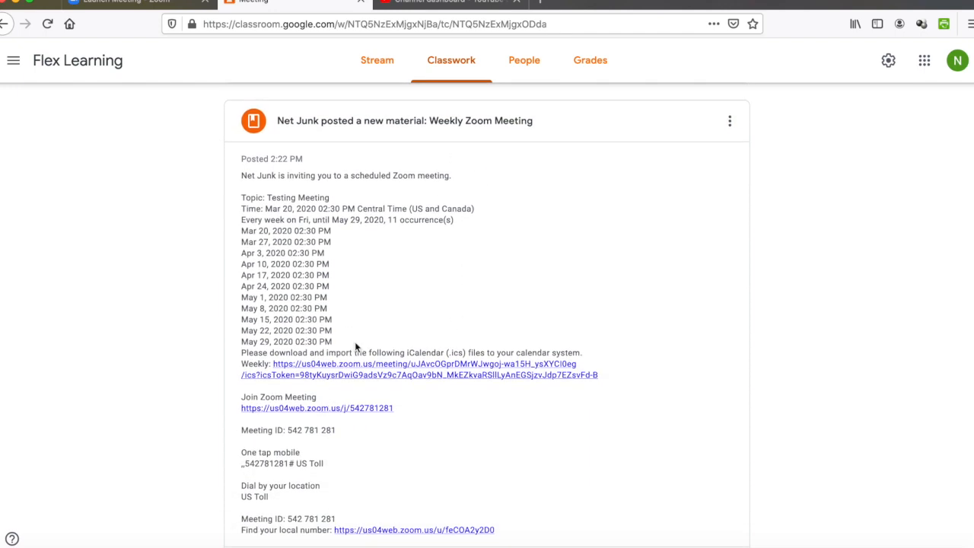
scroll(355, 344, "up", 8)
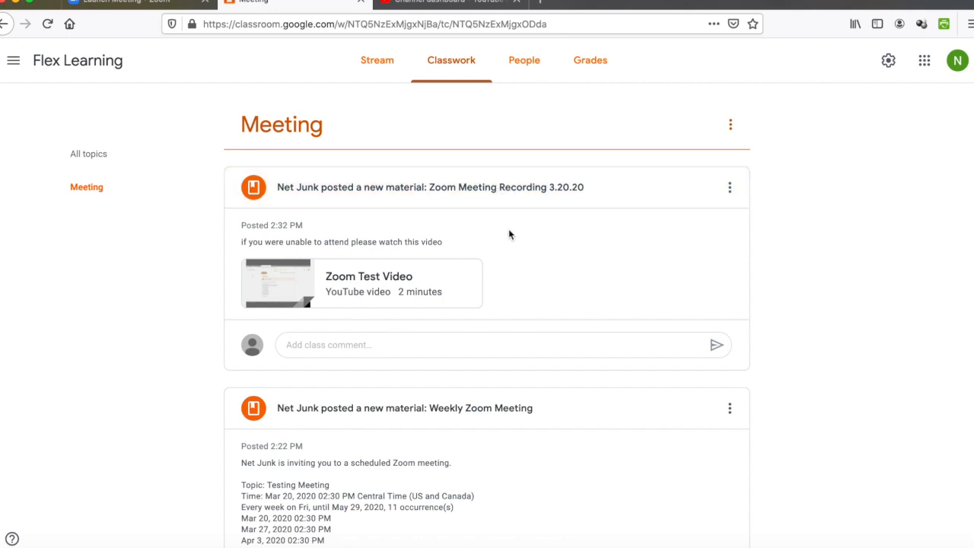
scroll(509, 231, "down", 1)
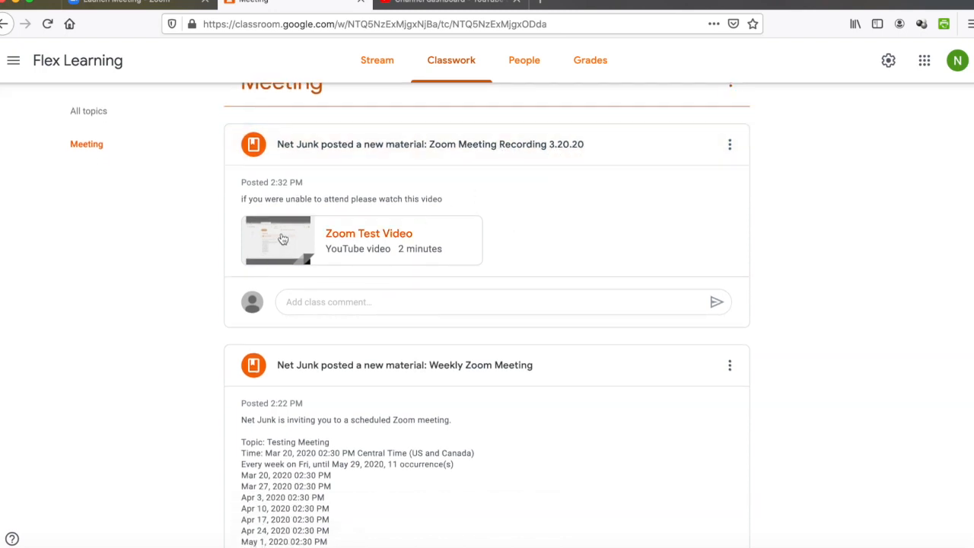
left_click(283, 240)
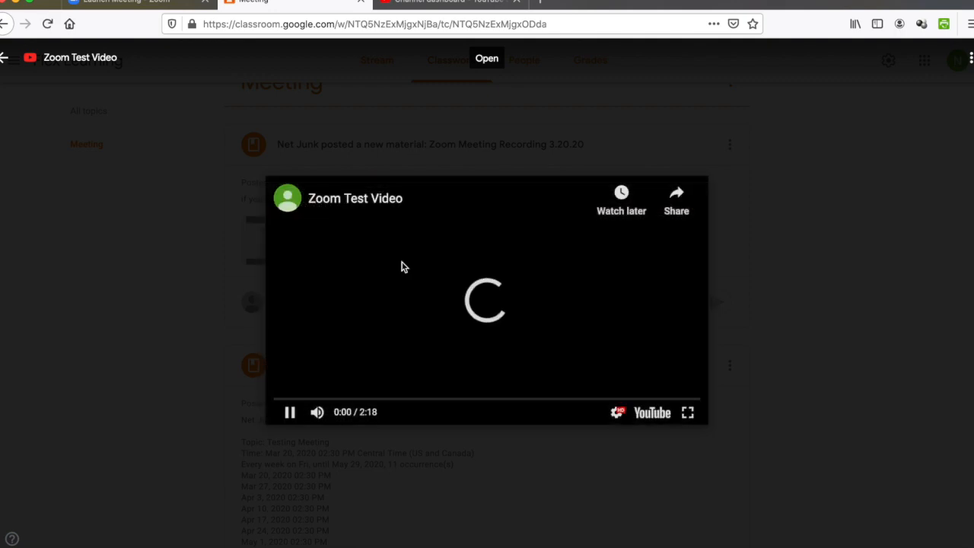
left_click(288, 411)
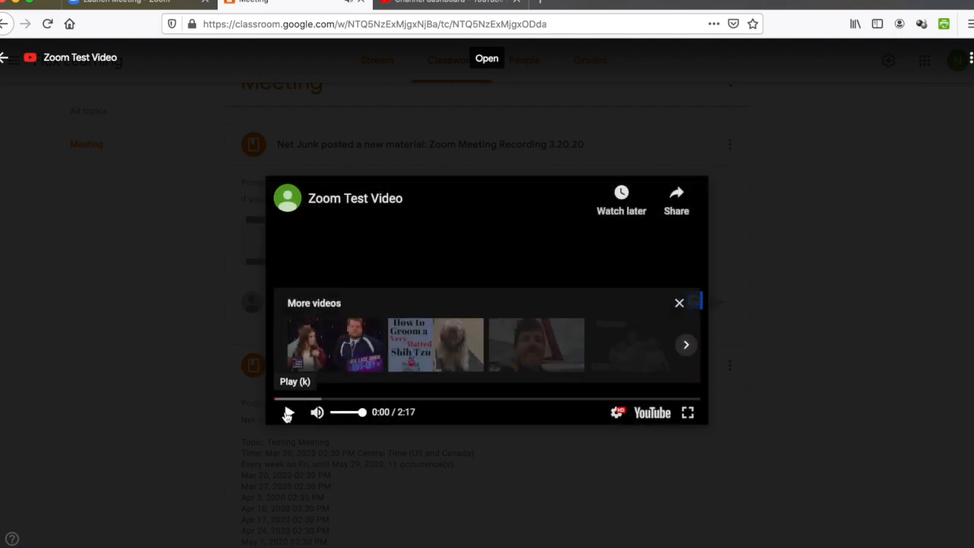
left_click(102, 182)
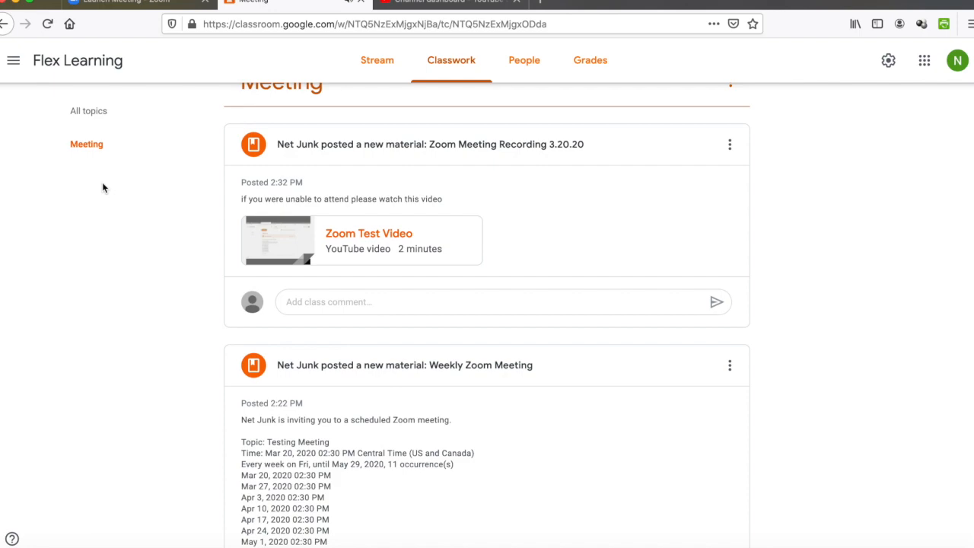
Step: Switch from Classroom to the Launch Meeting - Zoom page
scroll(394, 242, "down", 2)
scroll(393, 242, "up", 2)
scroll(394, 243, "down", 3)
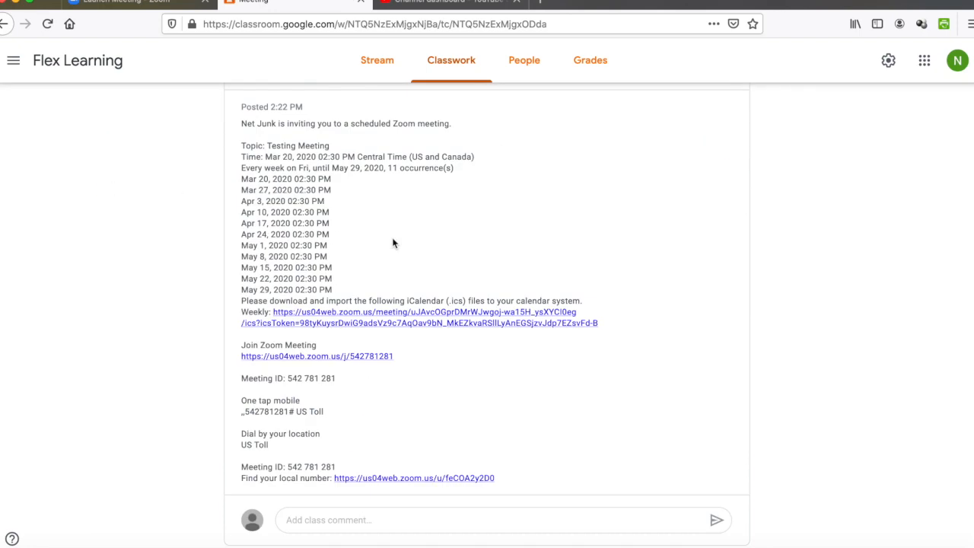
scroll(393, 239, "up", 5)
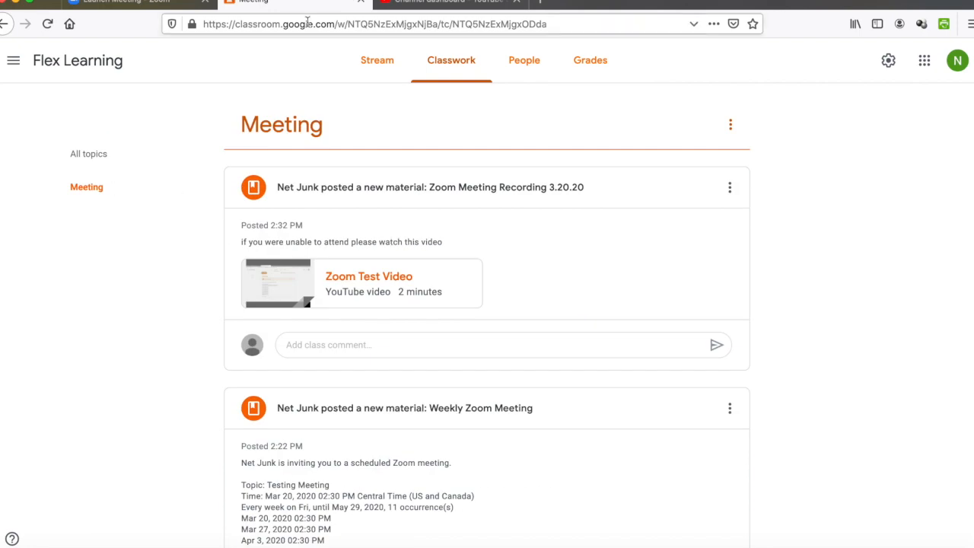
left_click(153, 6)
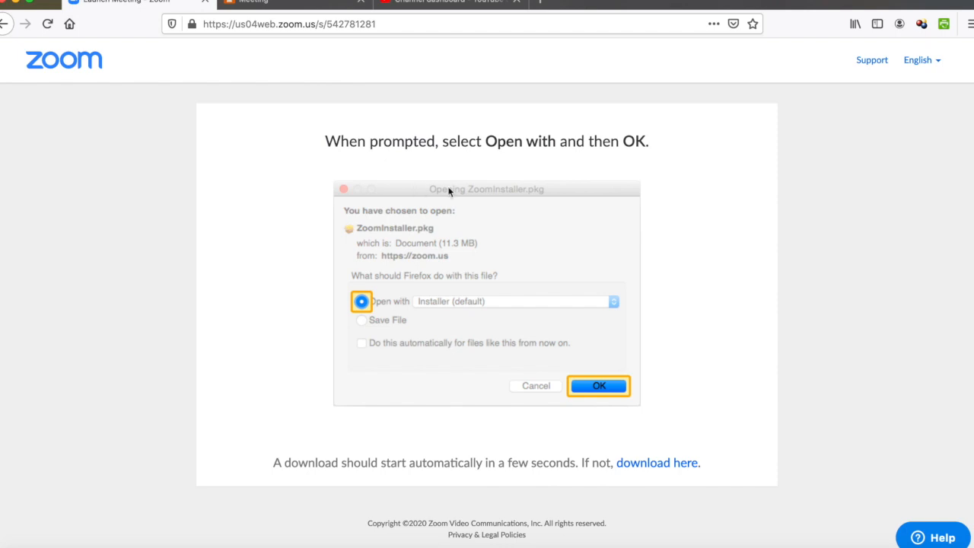
Step: Cancel the Zoom installer download and go to the zoom.us home page via the Zoom logo
scroll(599, 196, "down", 2)
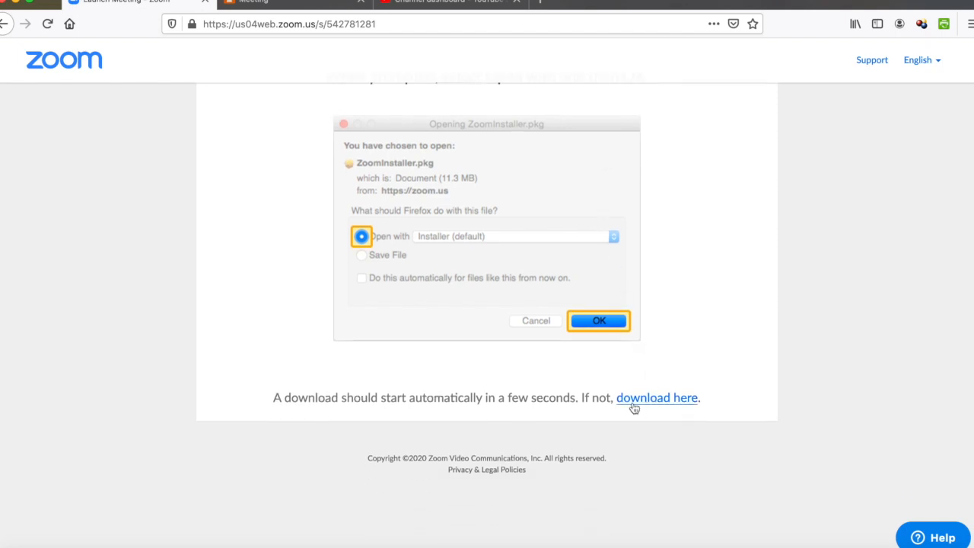
left_click(668, 408)
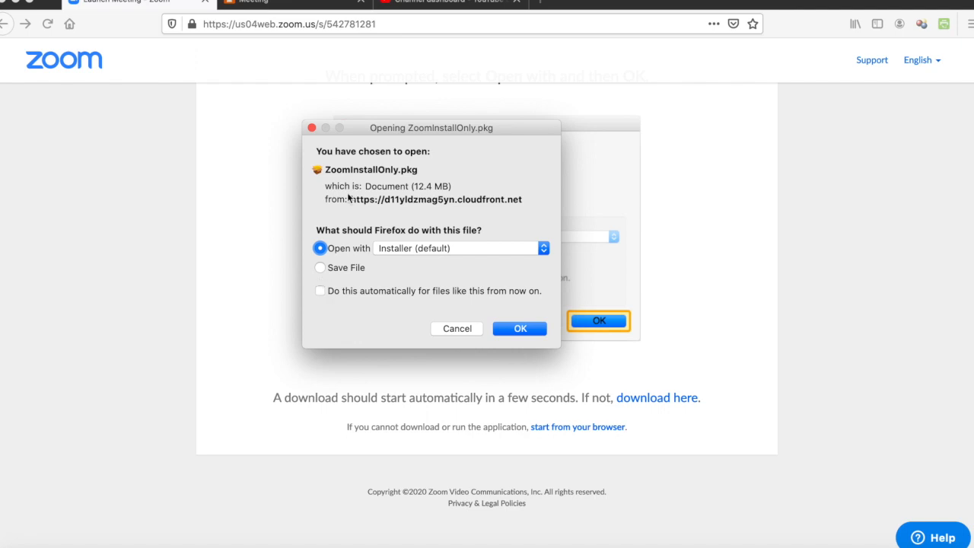
left_click_drag(361, 133, 399, 168)
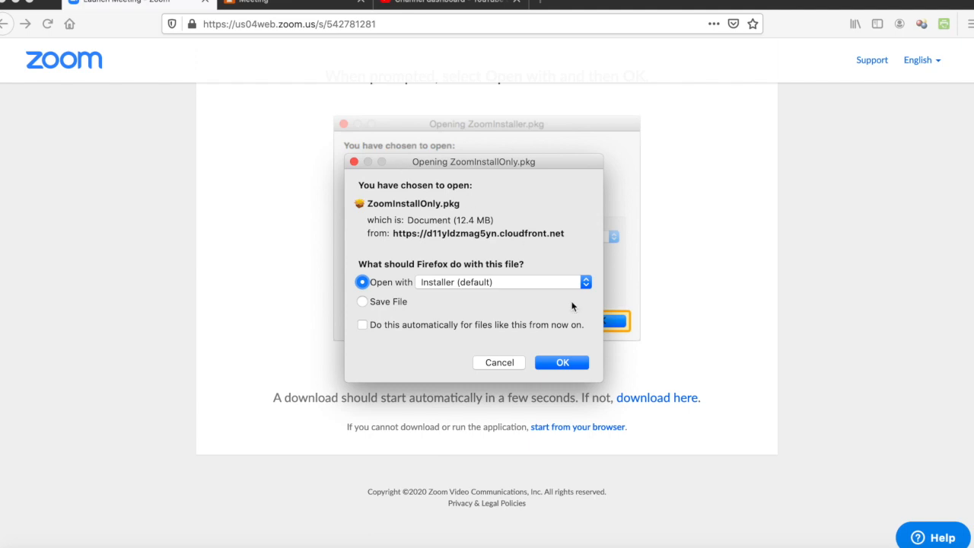
left_click(500, 364)
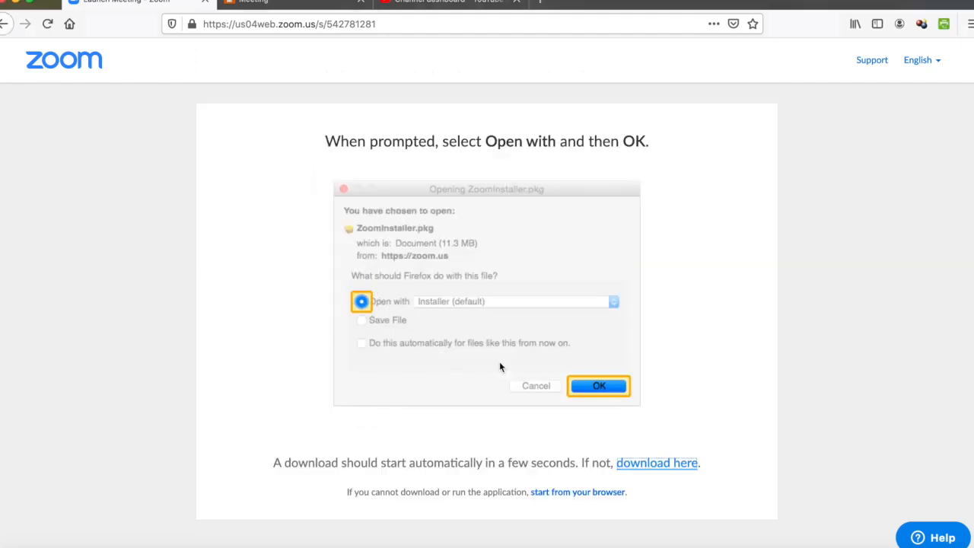
left_click(54, 65)
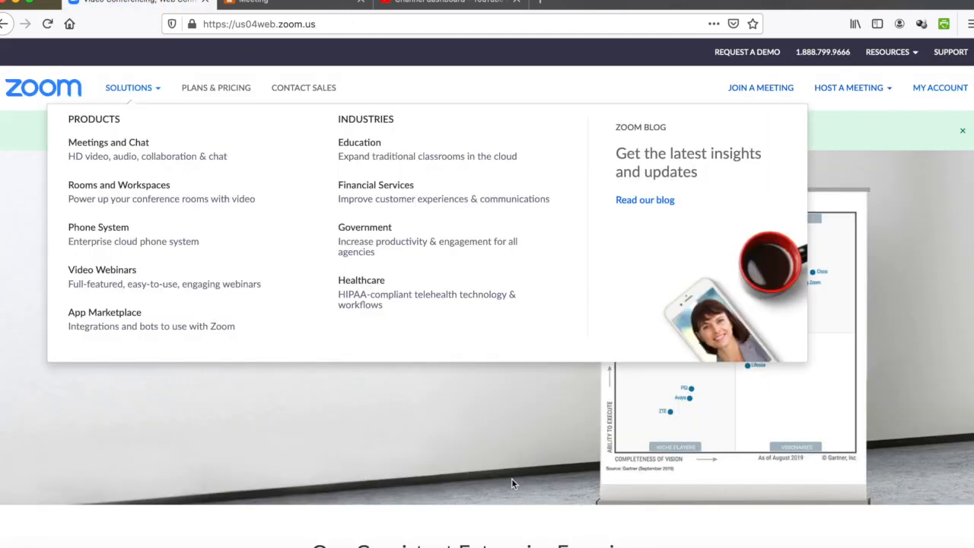
left_click(515, 439)
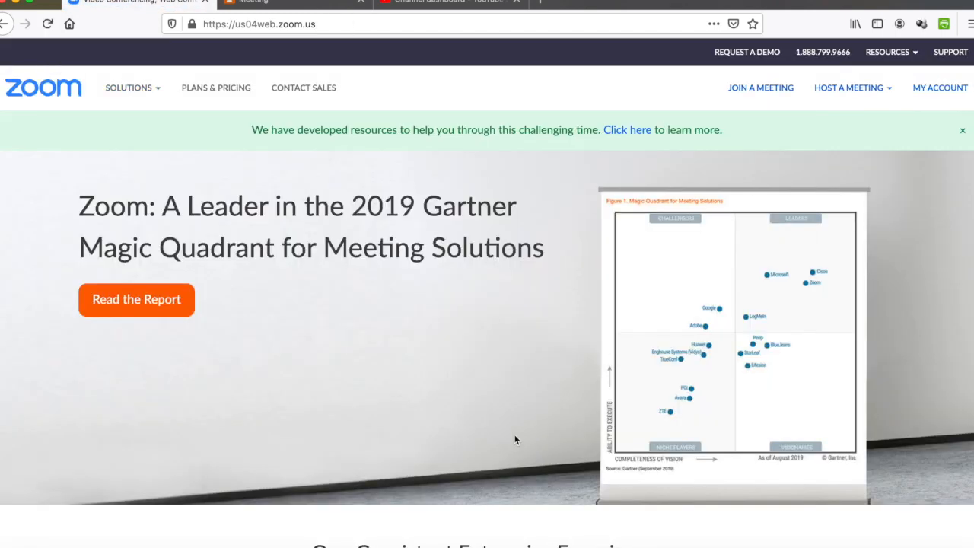